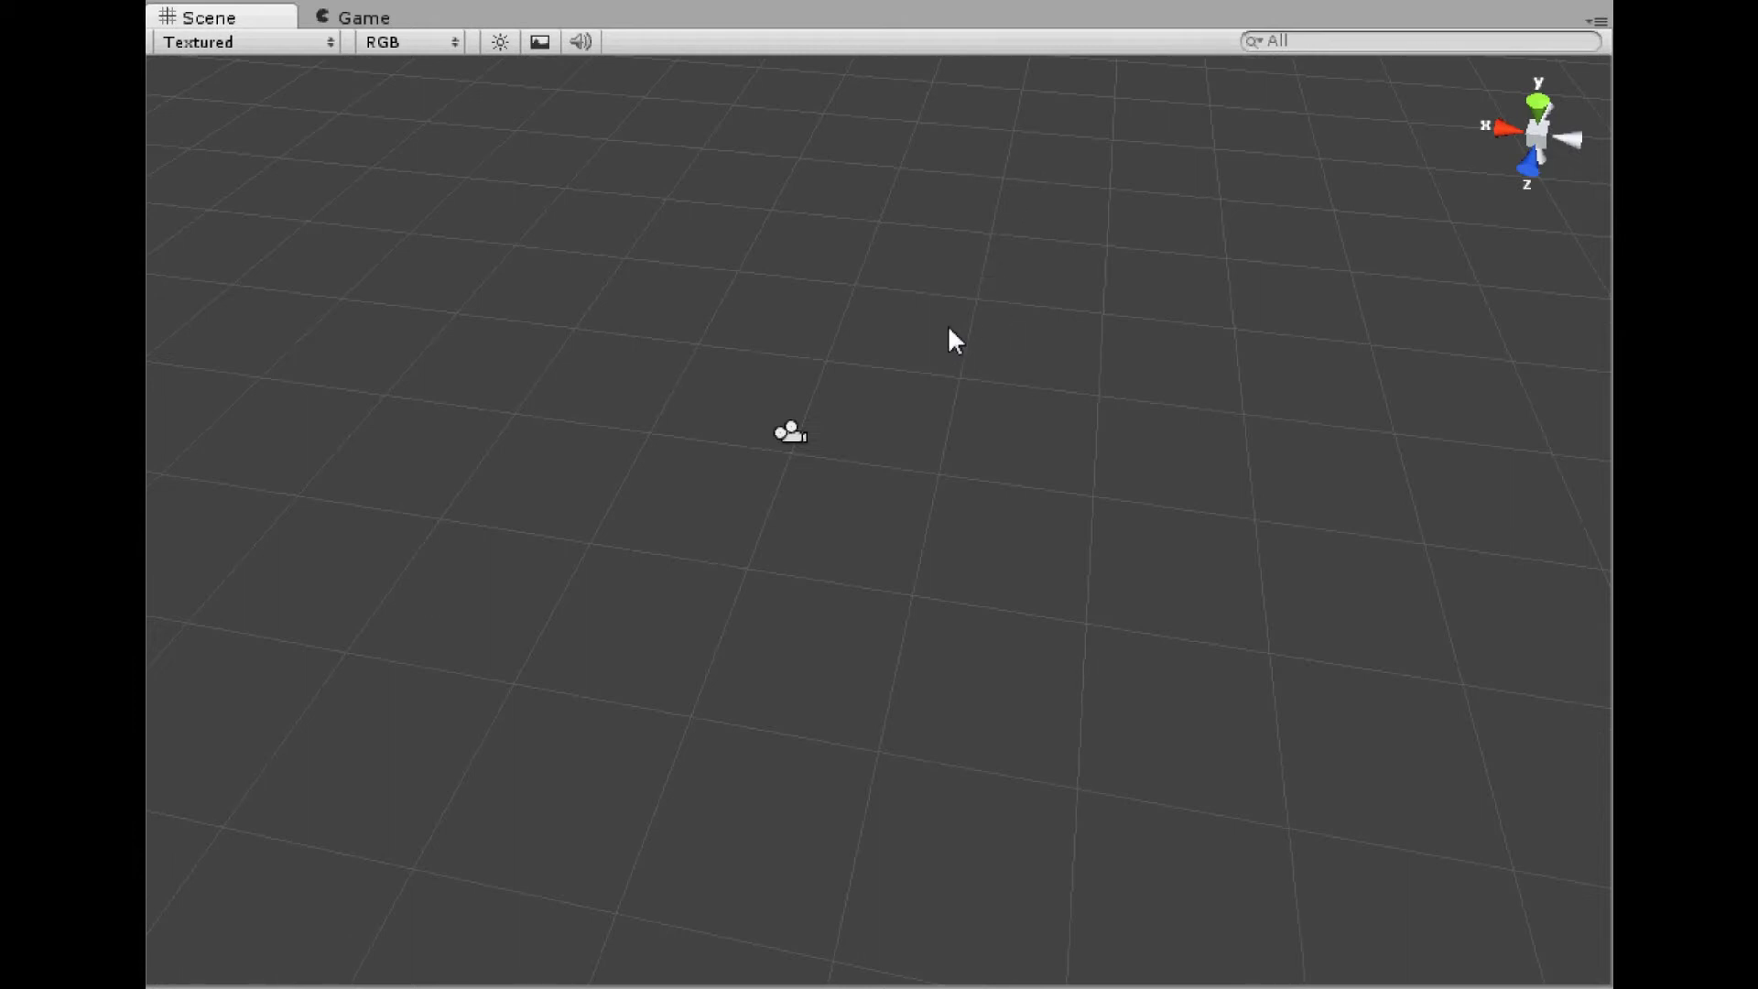
Examine the empty scene and the main camera from several angles, and check the game view.
drag(546, 314, 841, 505)
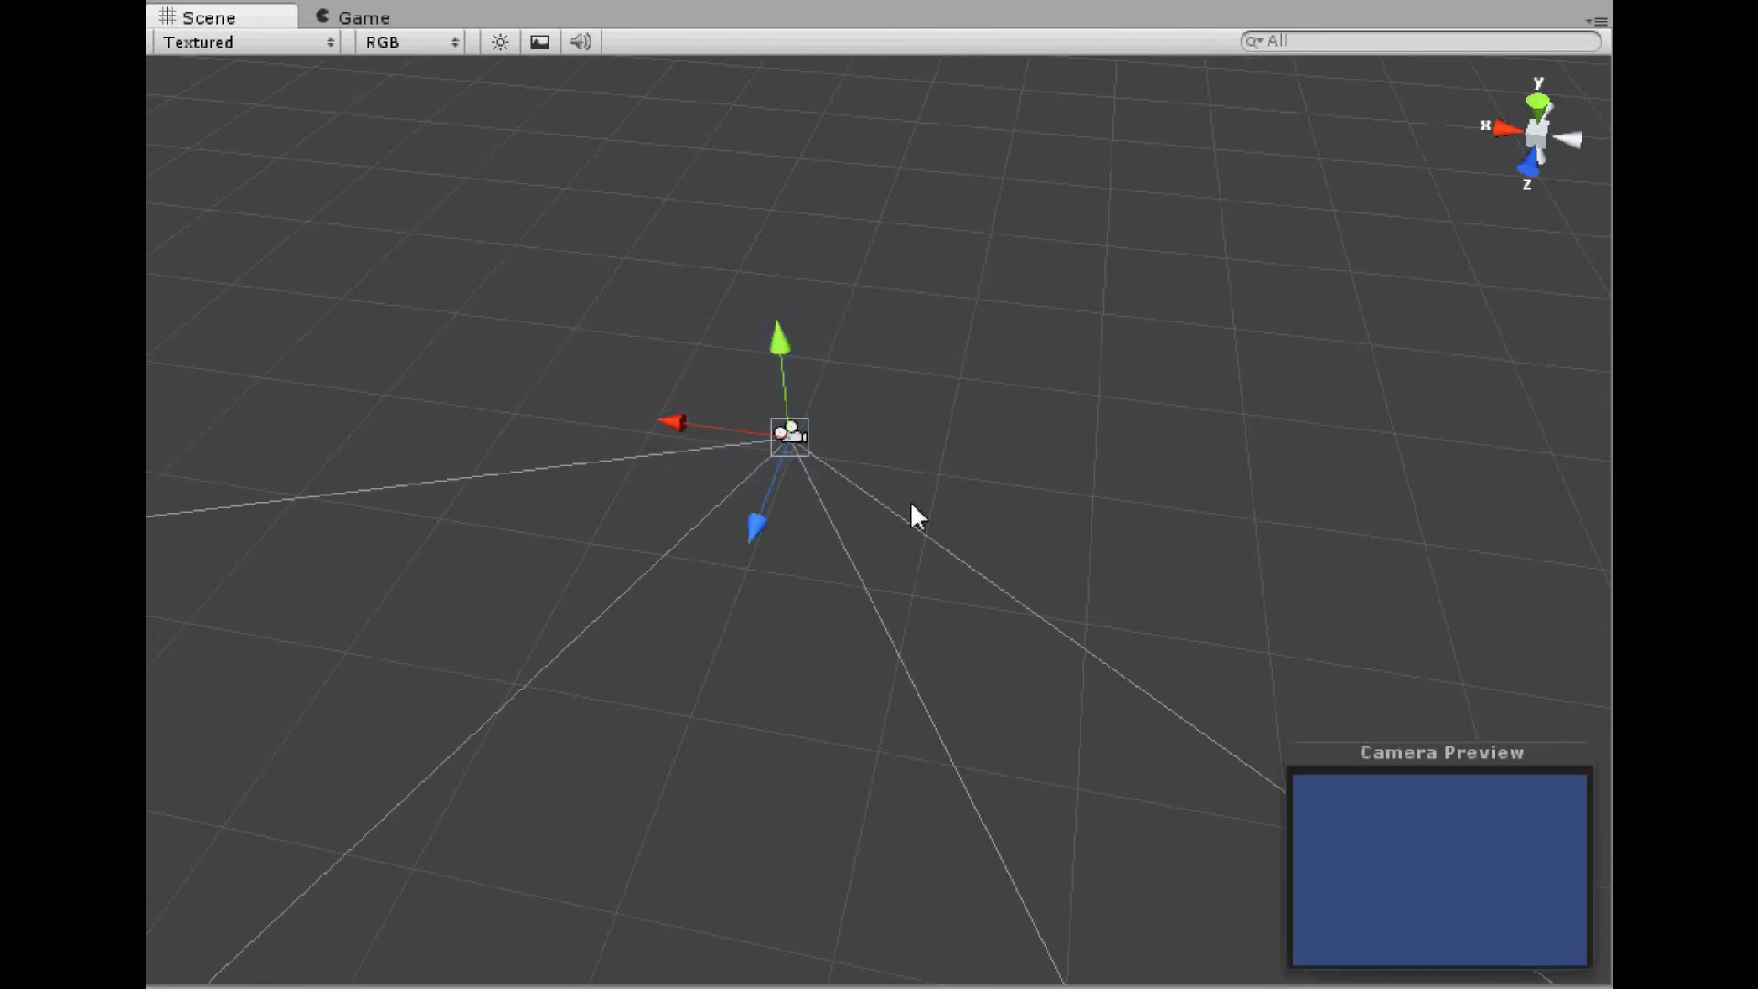
click(1039, 390)
alt+drag(1158, 393, 562, 410)
scroll(969, 421, down, 5)
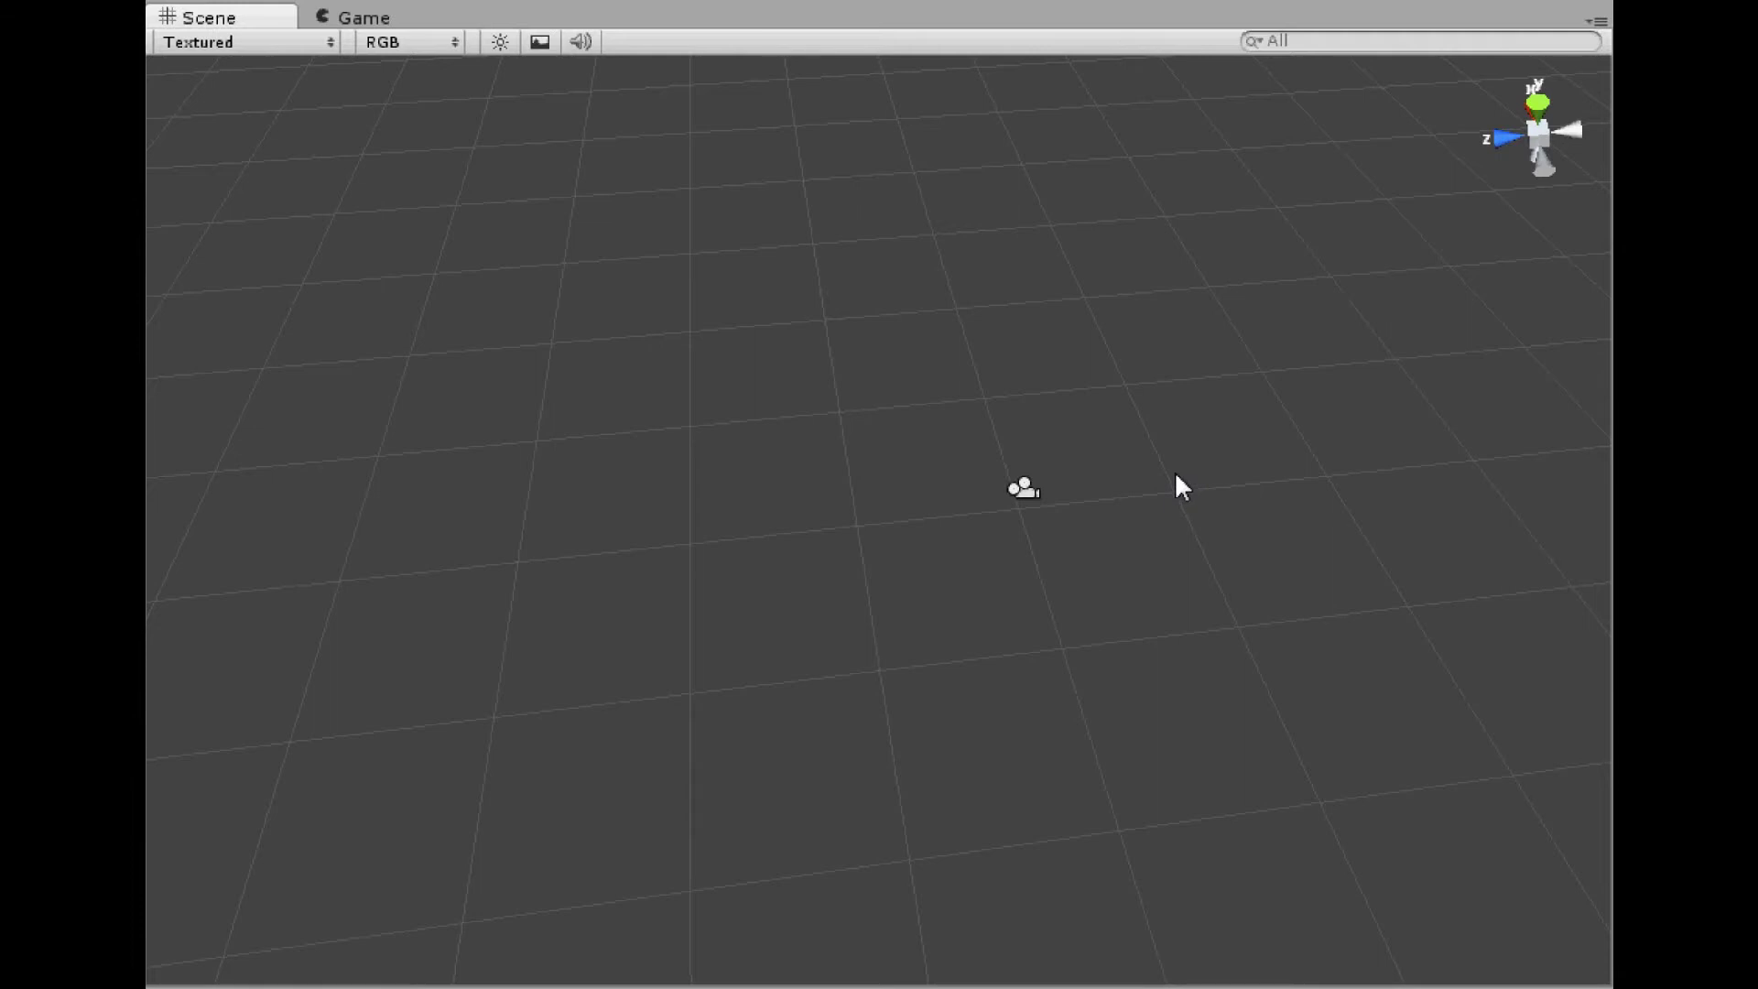
scroll(1163, 447, up, 4)
right_drag(1144, 474, 1144, 301)
click(1026, 183)
right_drag(1031, 209, 411, 66)
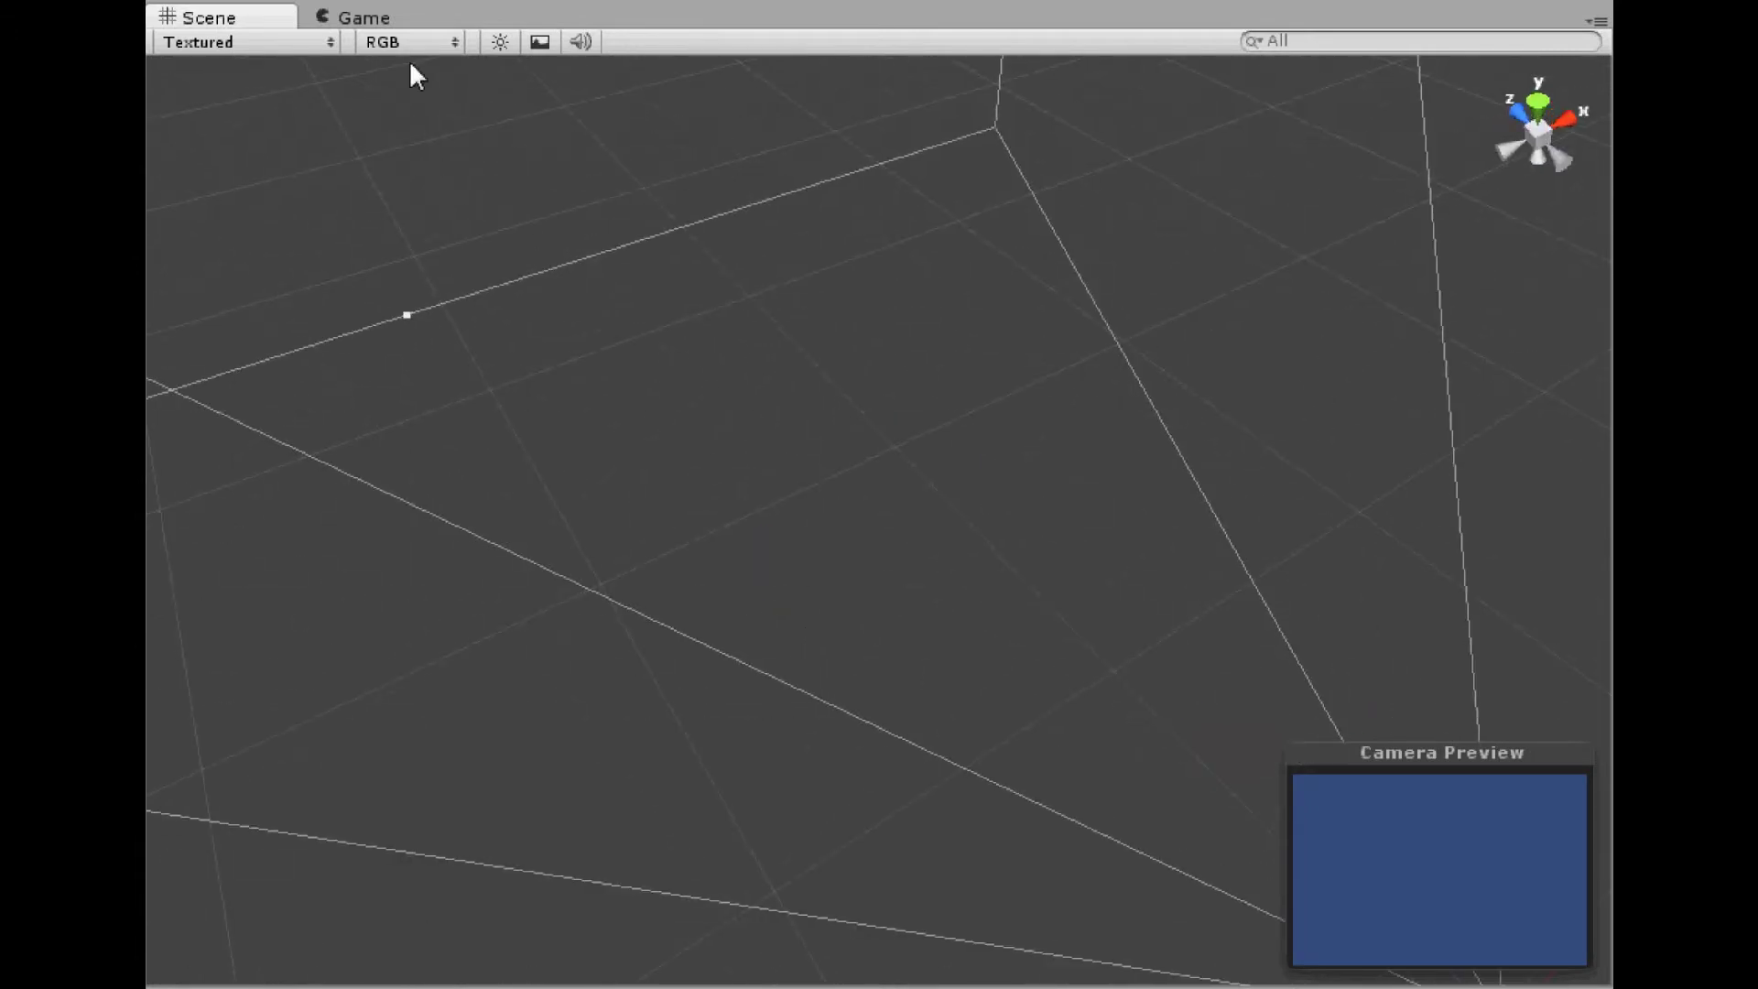
click(388, 17)
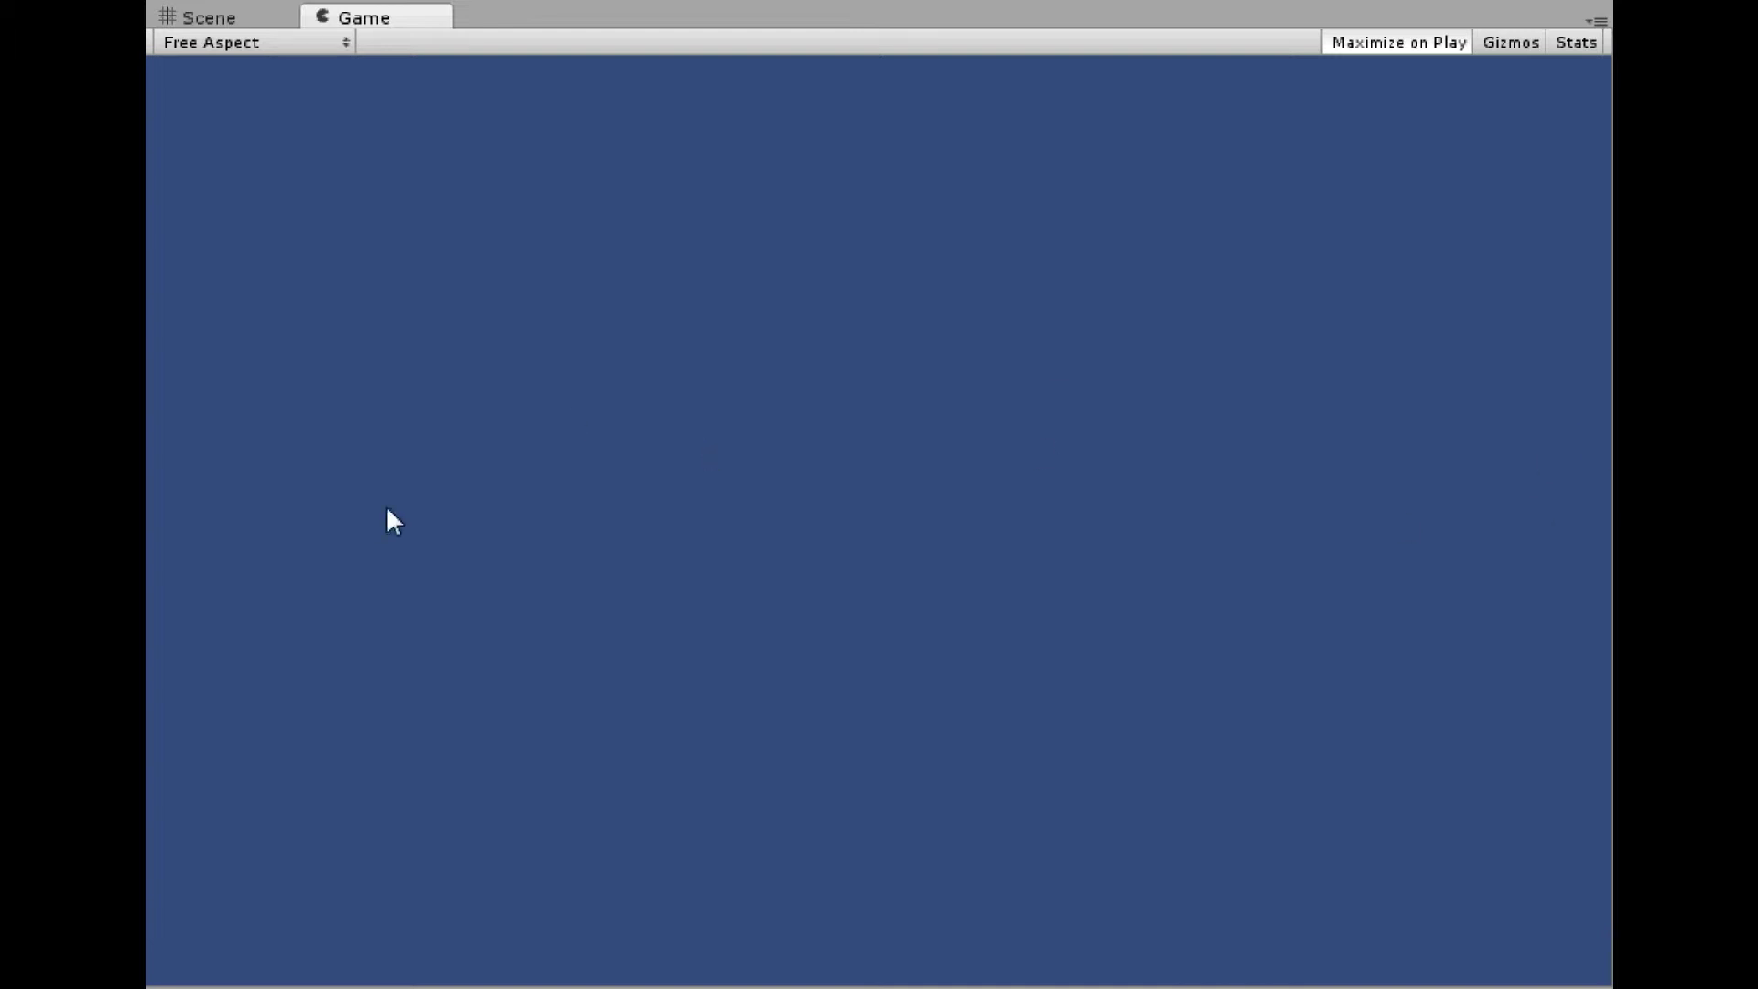
click(242, 20)
right_drag(592, 310, 1044, 275)
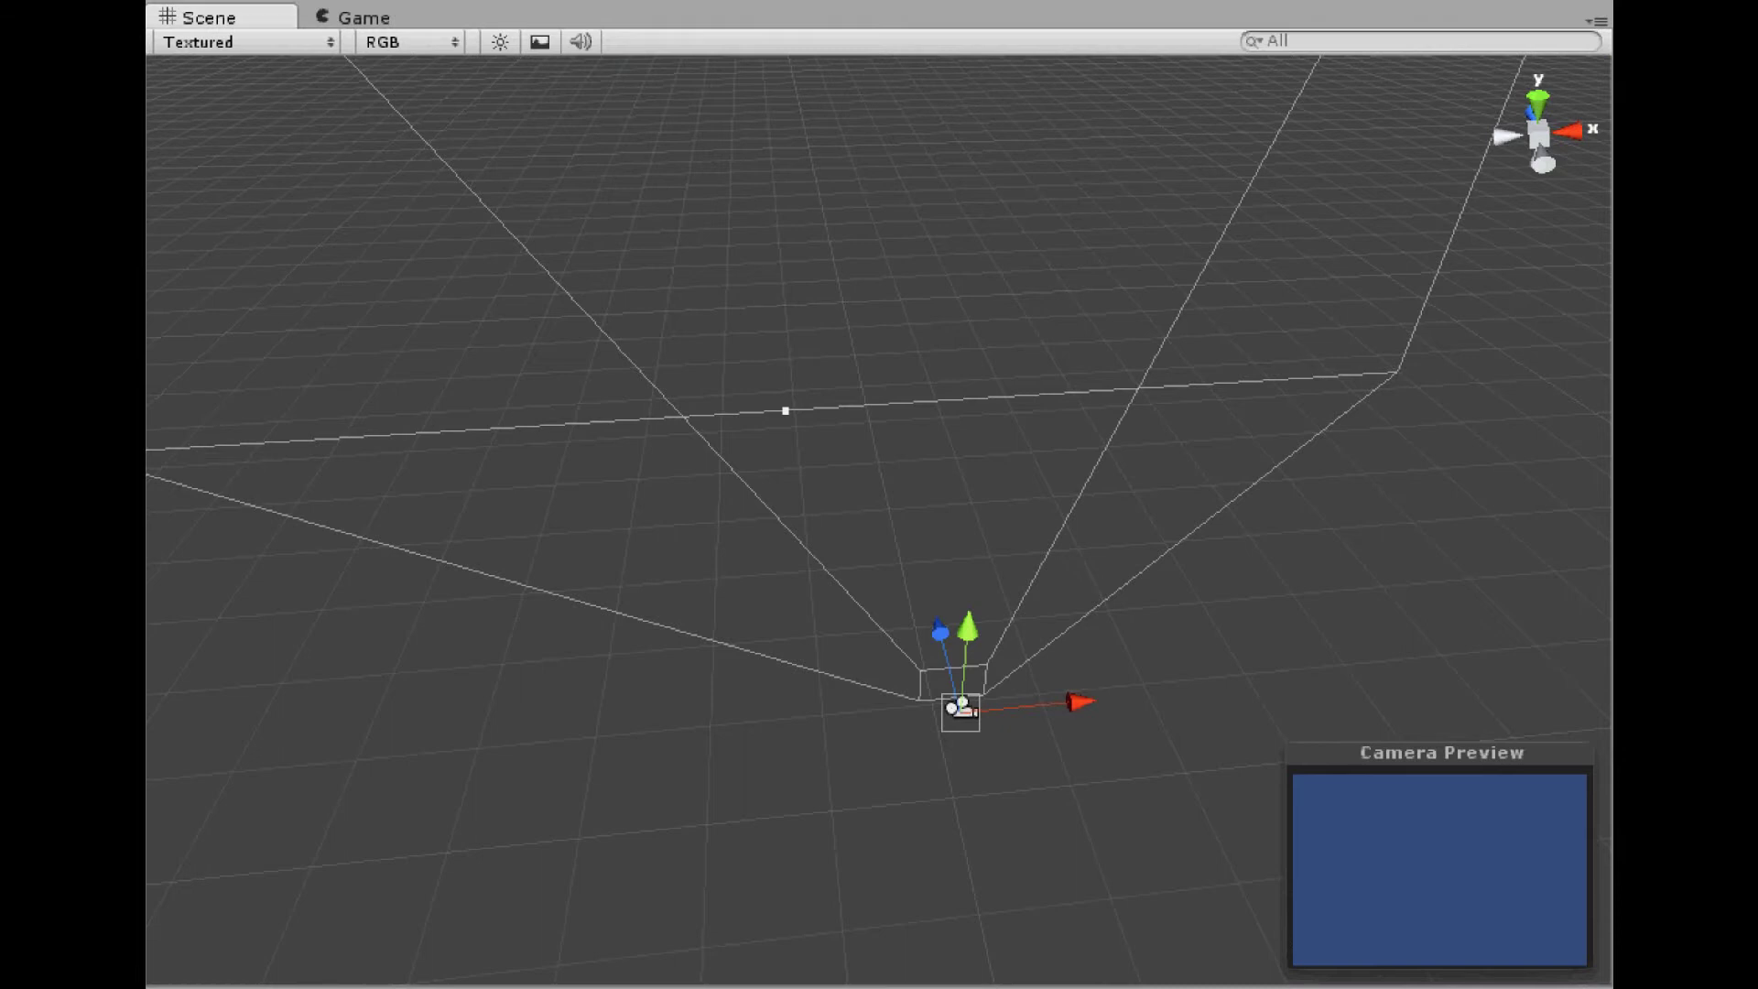
Add the terrain mesh to the scene and rotate it about its vertical axis so the mountains lie away from the camera.
drag(1612, 201, 1118, 296)
right_drag(1238, 298, 1114, 311)
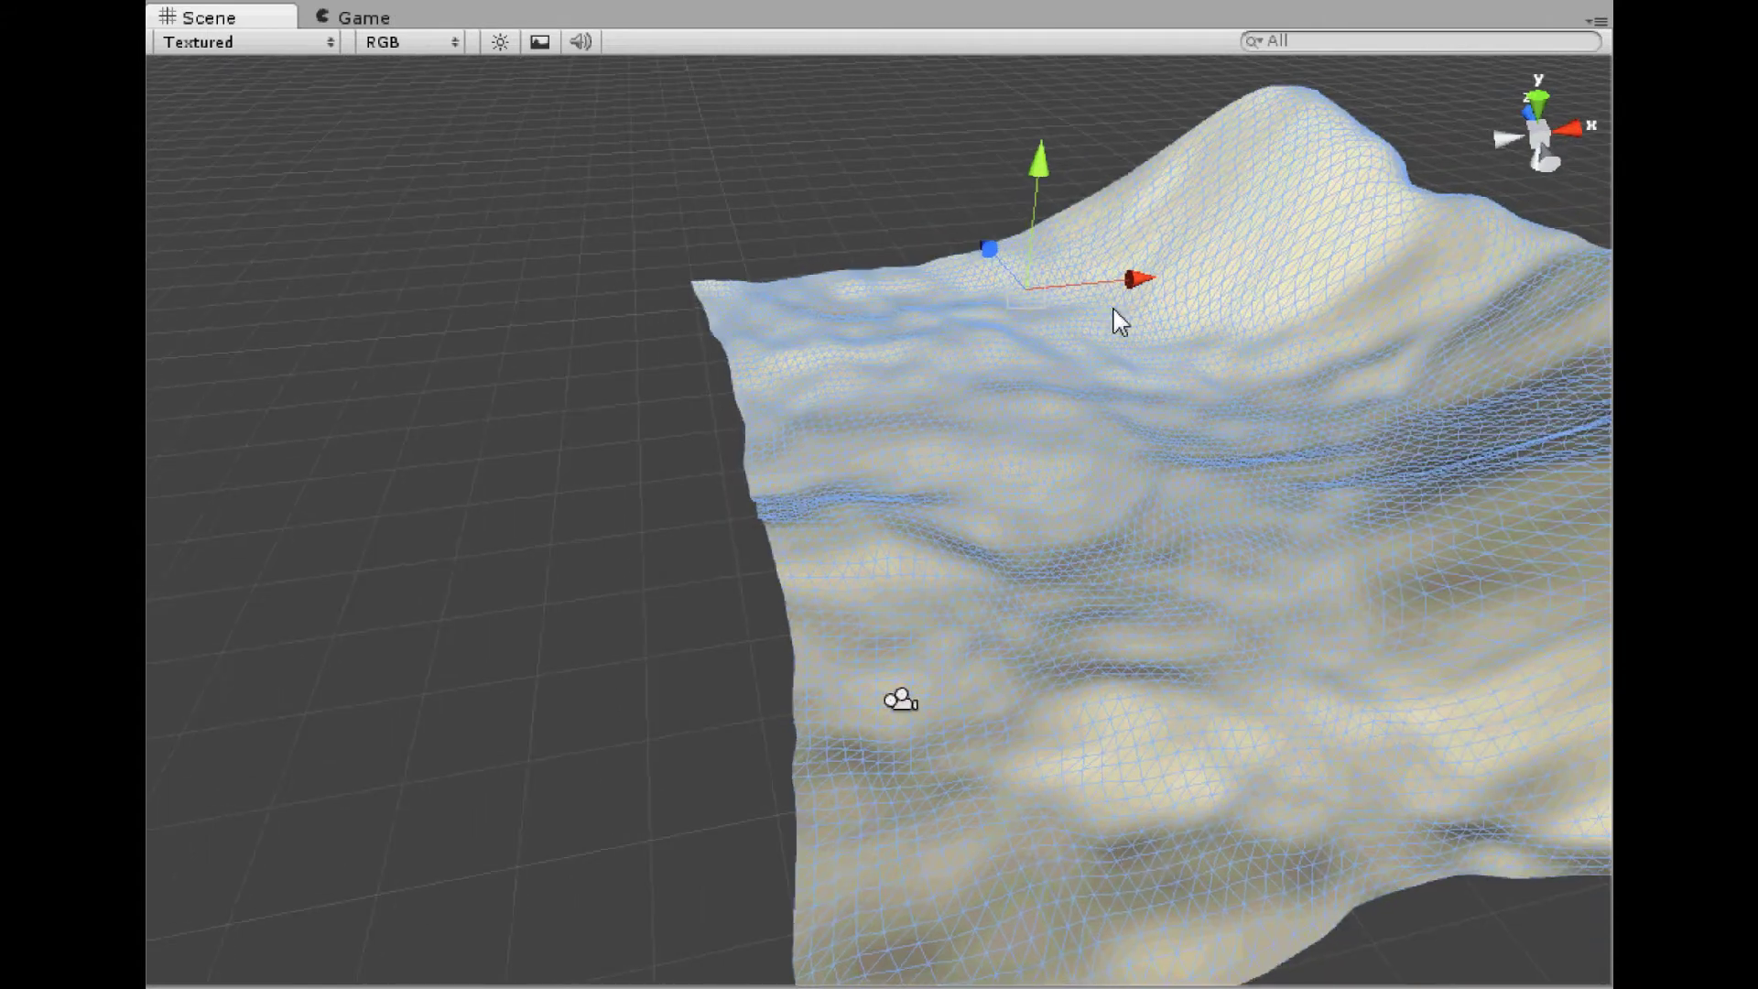
key(e)
drag(955, 328, 1268, 313)
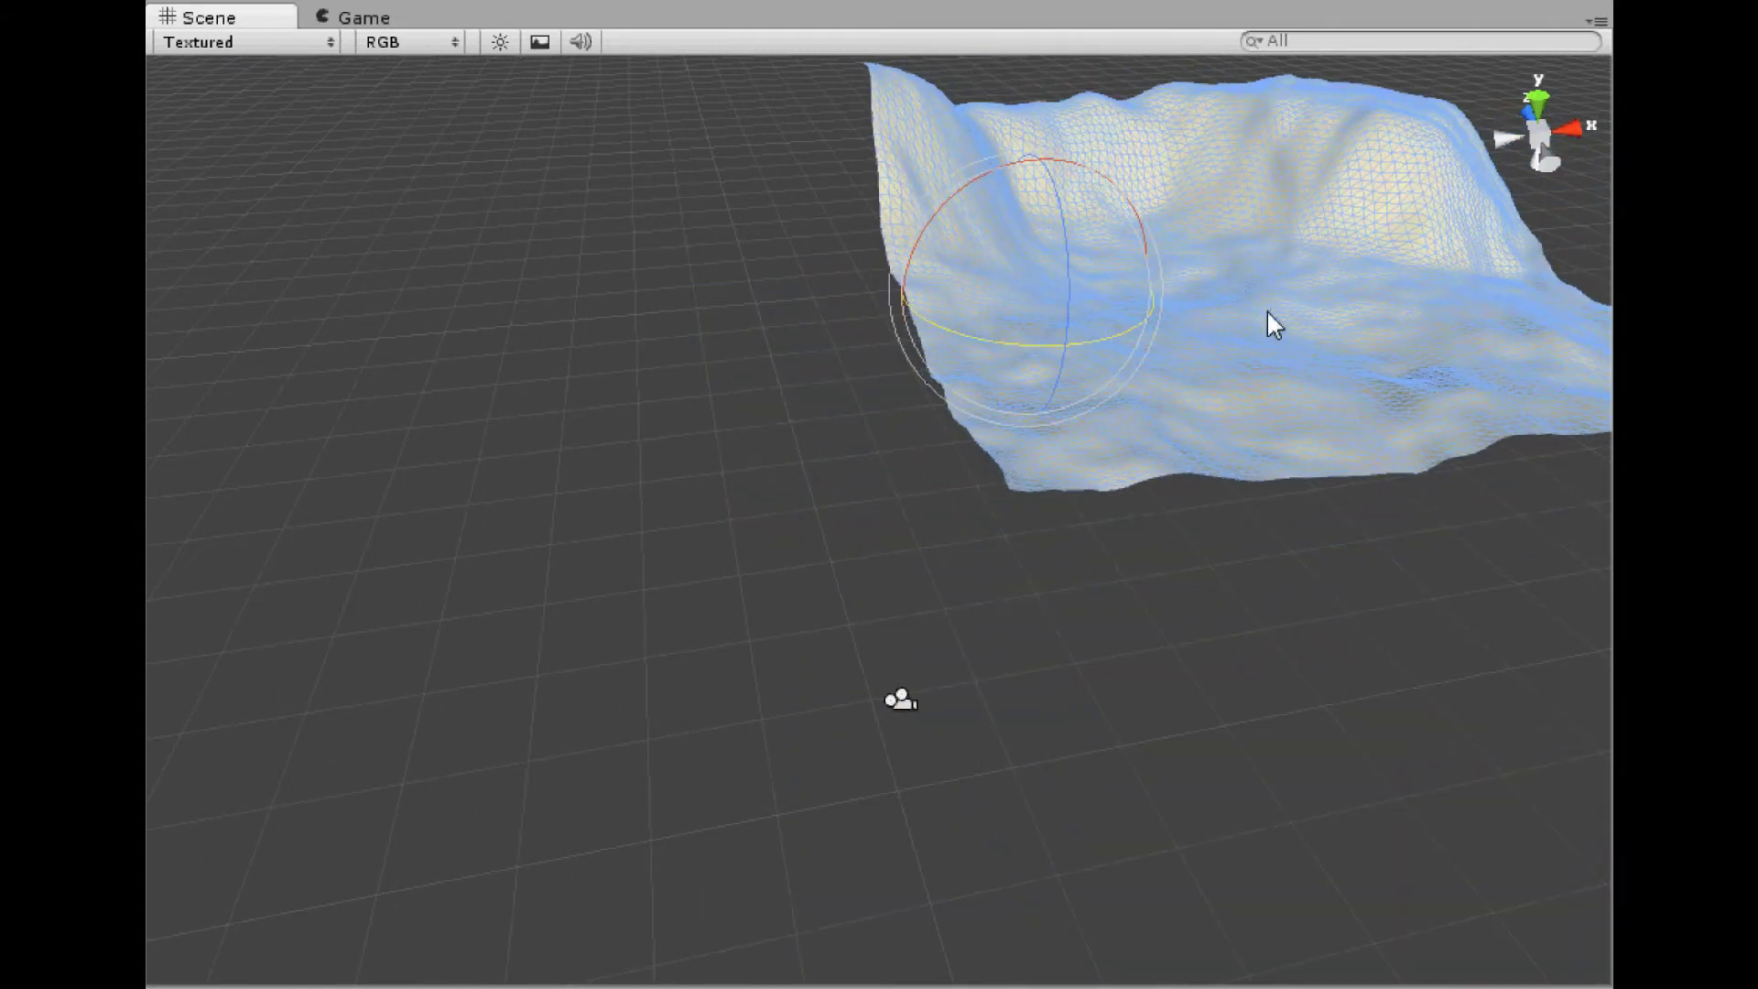
Move the terrain sideways and toward the camera until it reaches beneath the camera, and lower it along the Y axis.
key(w)
drag(907, 290, 679, 306)
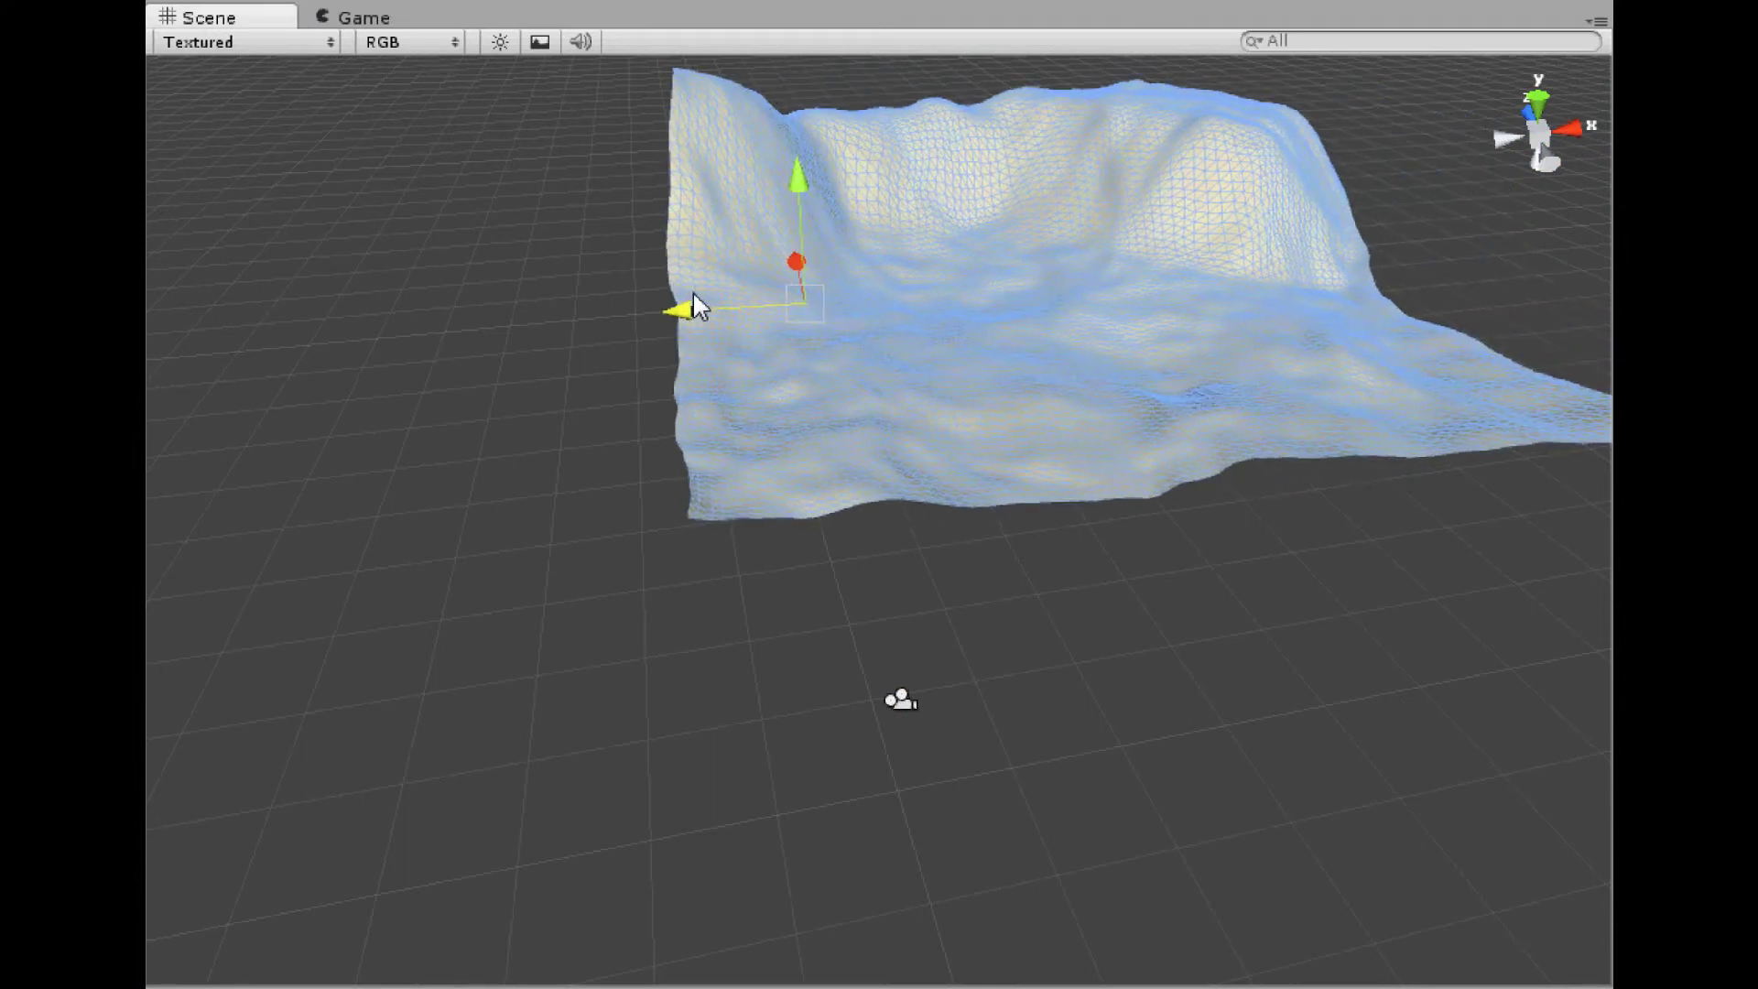
drag(792, 260, 813, 313)
drag(711, 431, 615, 462)
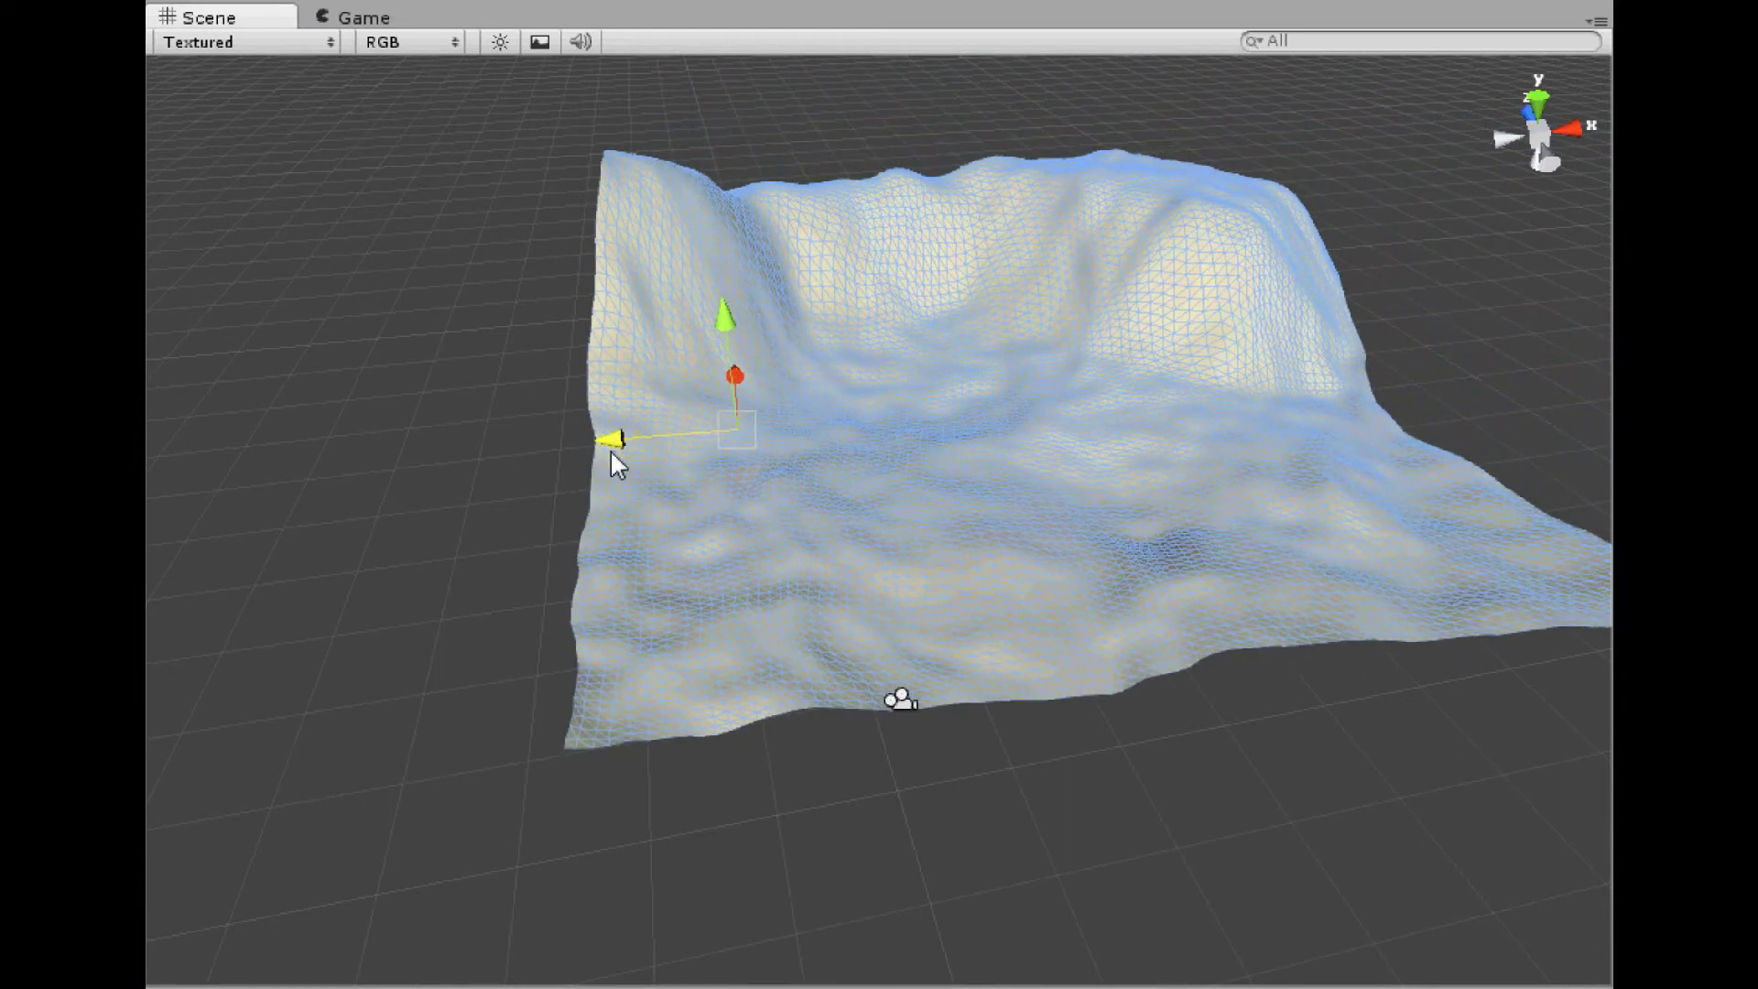
click(901, 701)
click(786, 500)
drag(726, 325, 997, 757)
Move the camera along the X axis and pull it back beyond the terrain's near edge.
click(901, 701)
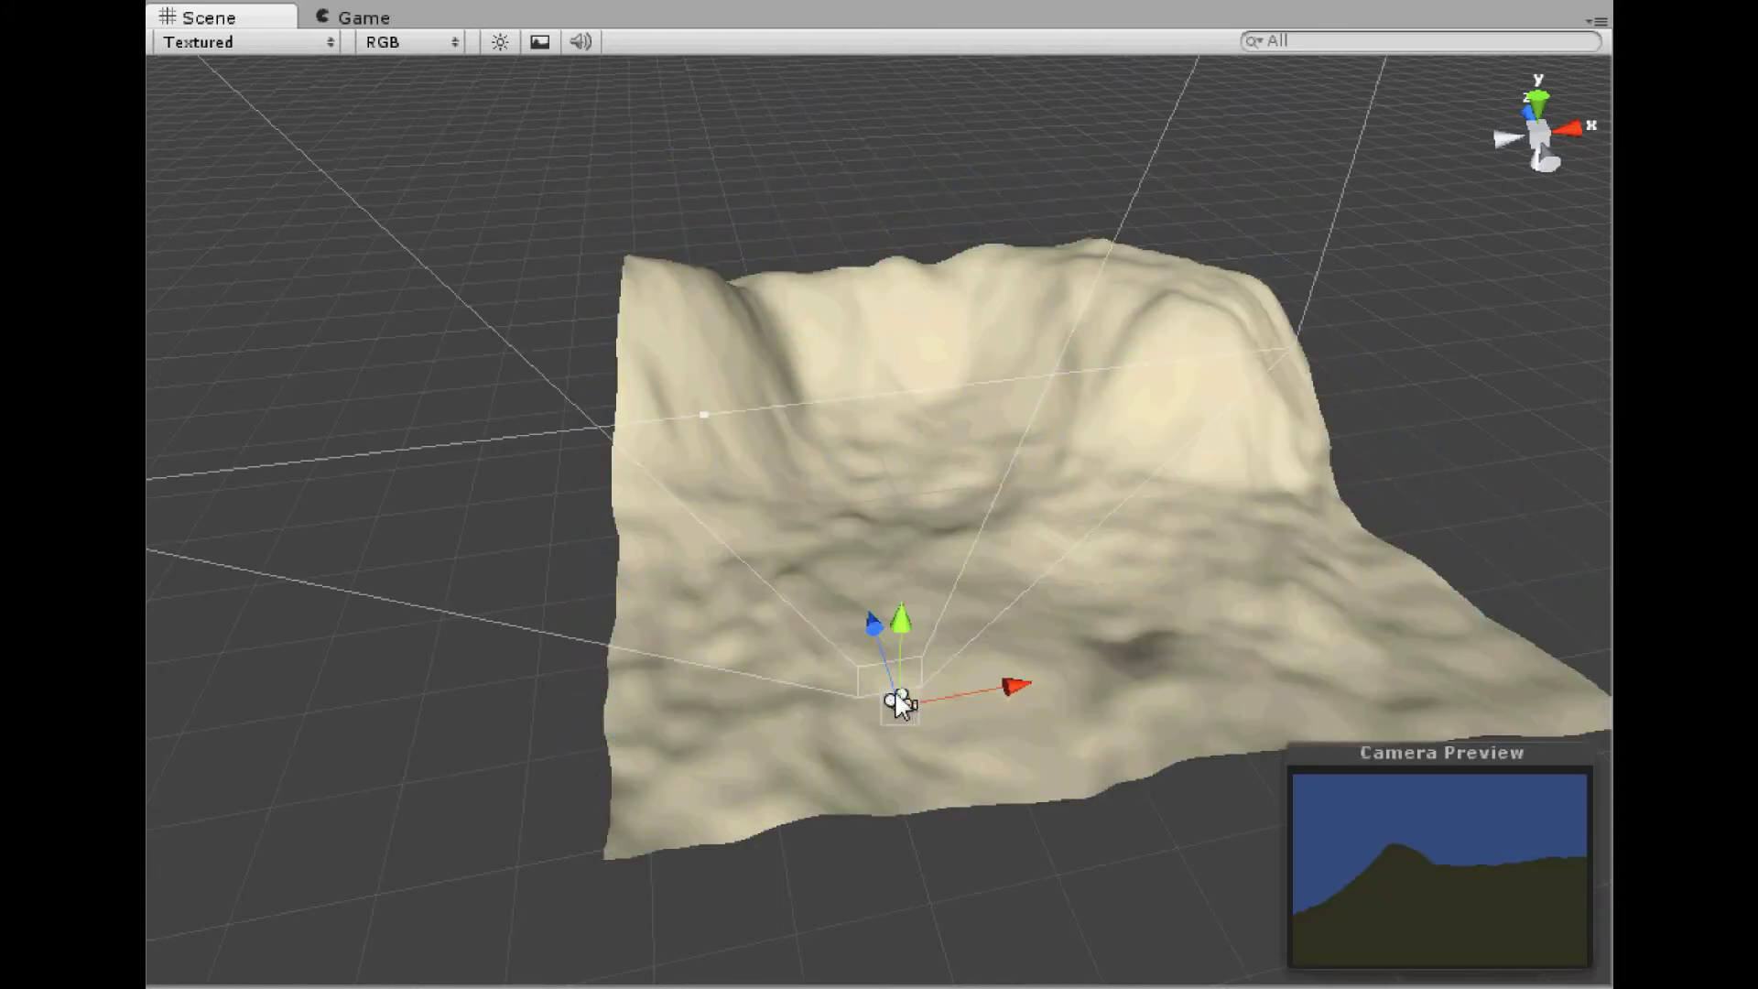
drag(1017, 690, 1350, 695)
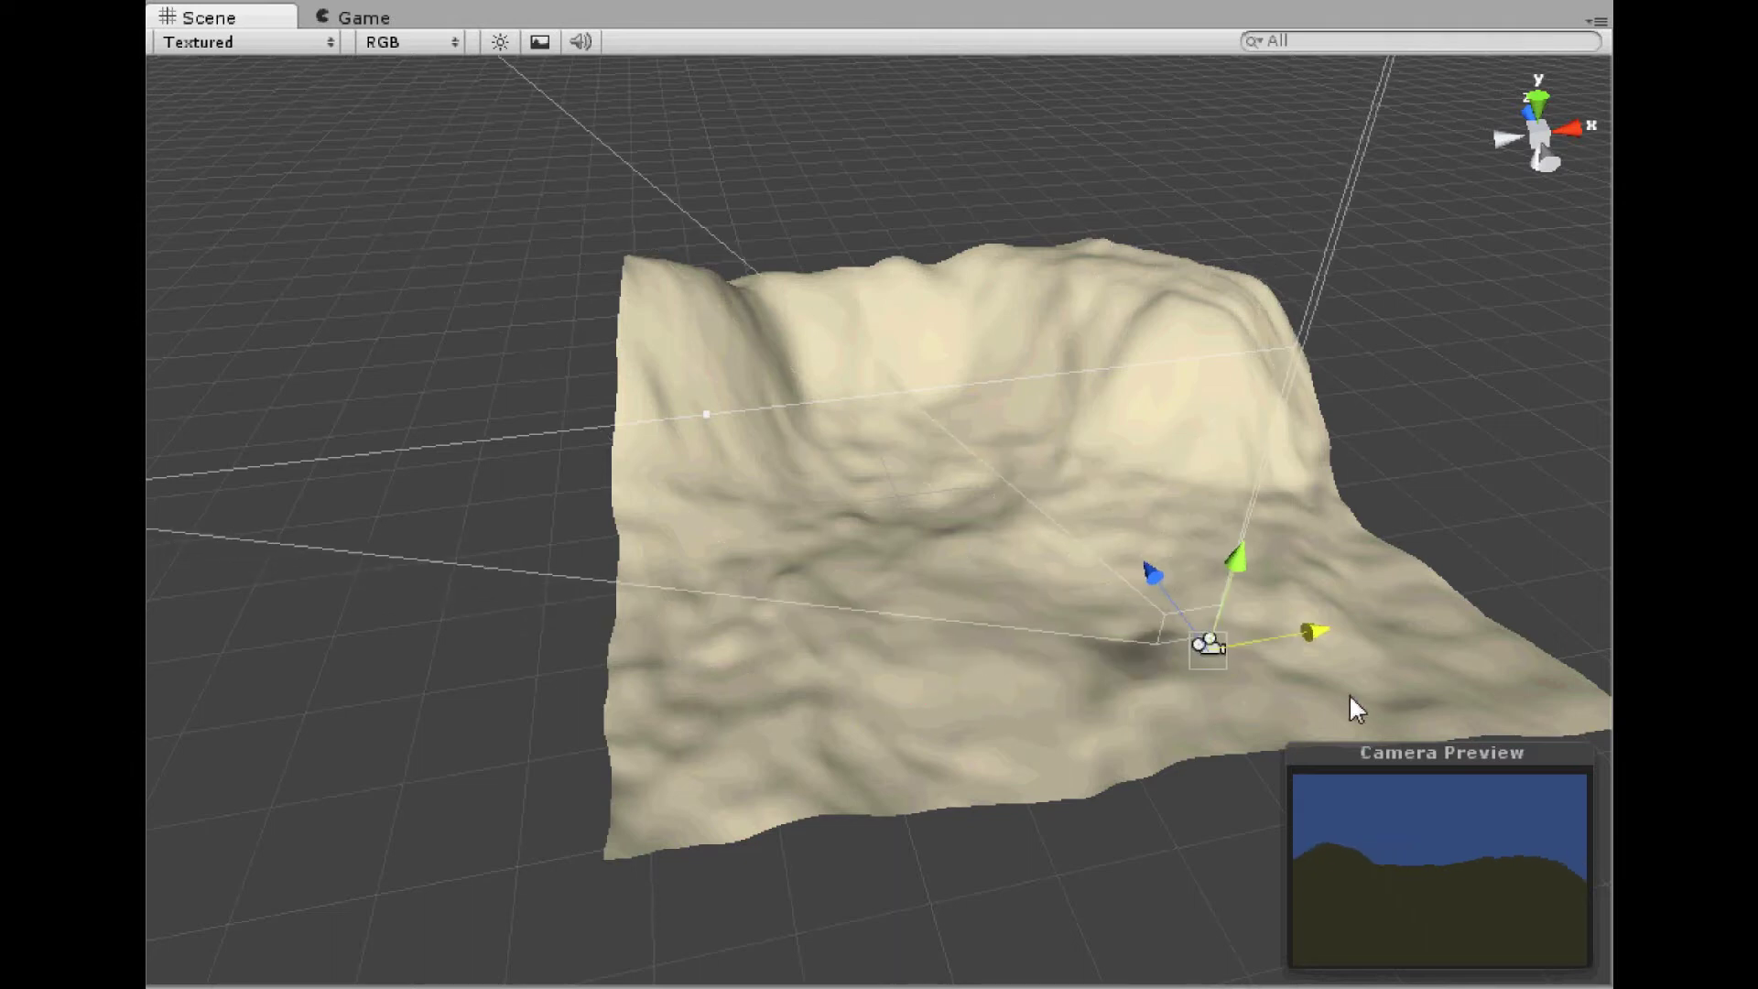
drag(1212, 572, 1207, 750)
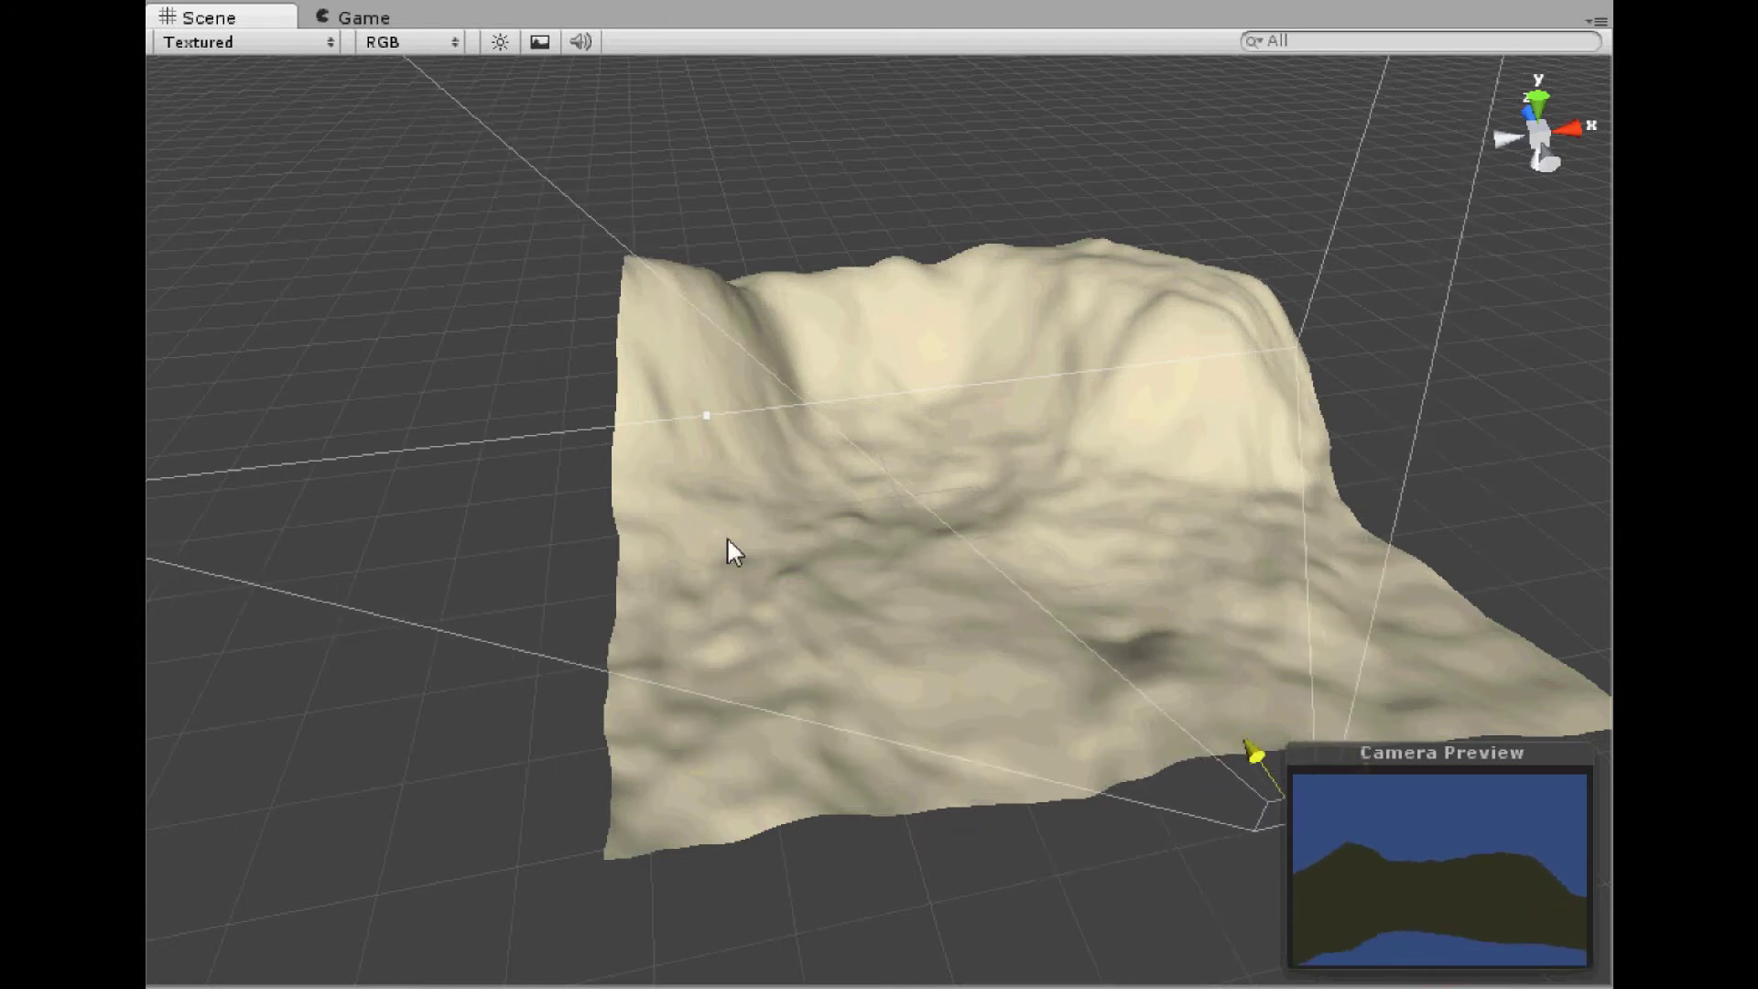
Create a point light, shift it over the terrain along the X axis and raise it high above the surface.
click(360, 0)
mouse_move(428, 8)
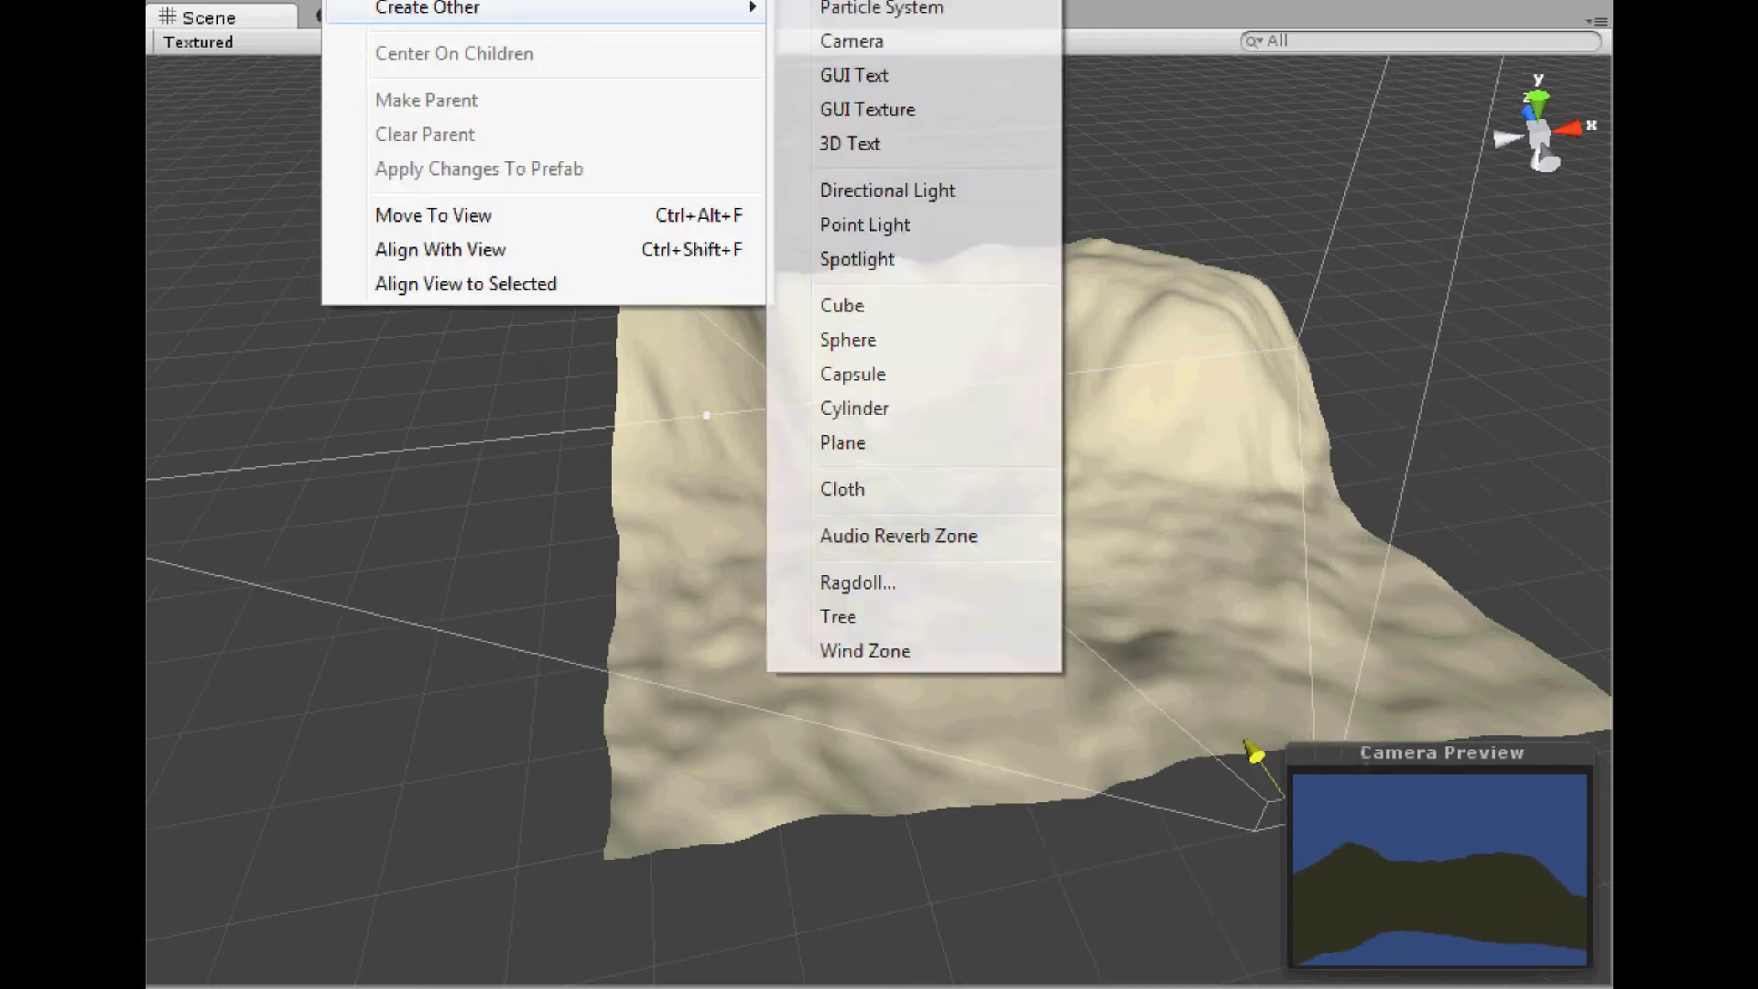
click(881, 227)
drag(881, 490, 871, 265)
drag(989, 282, 1089, 276)
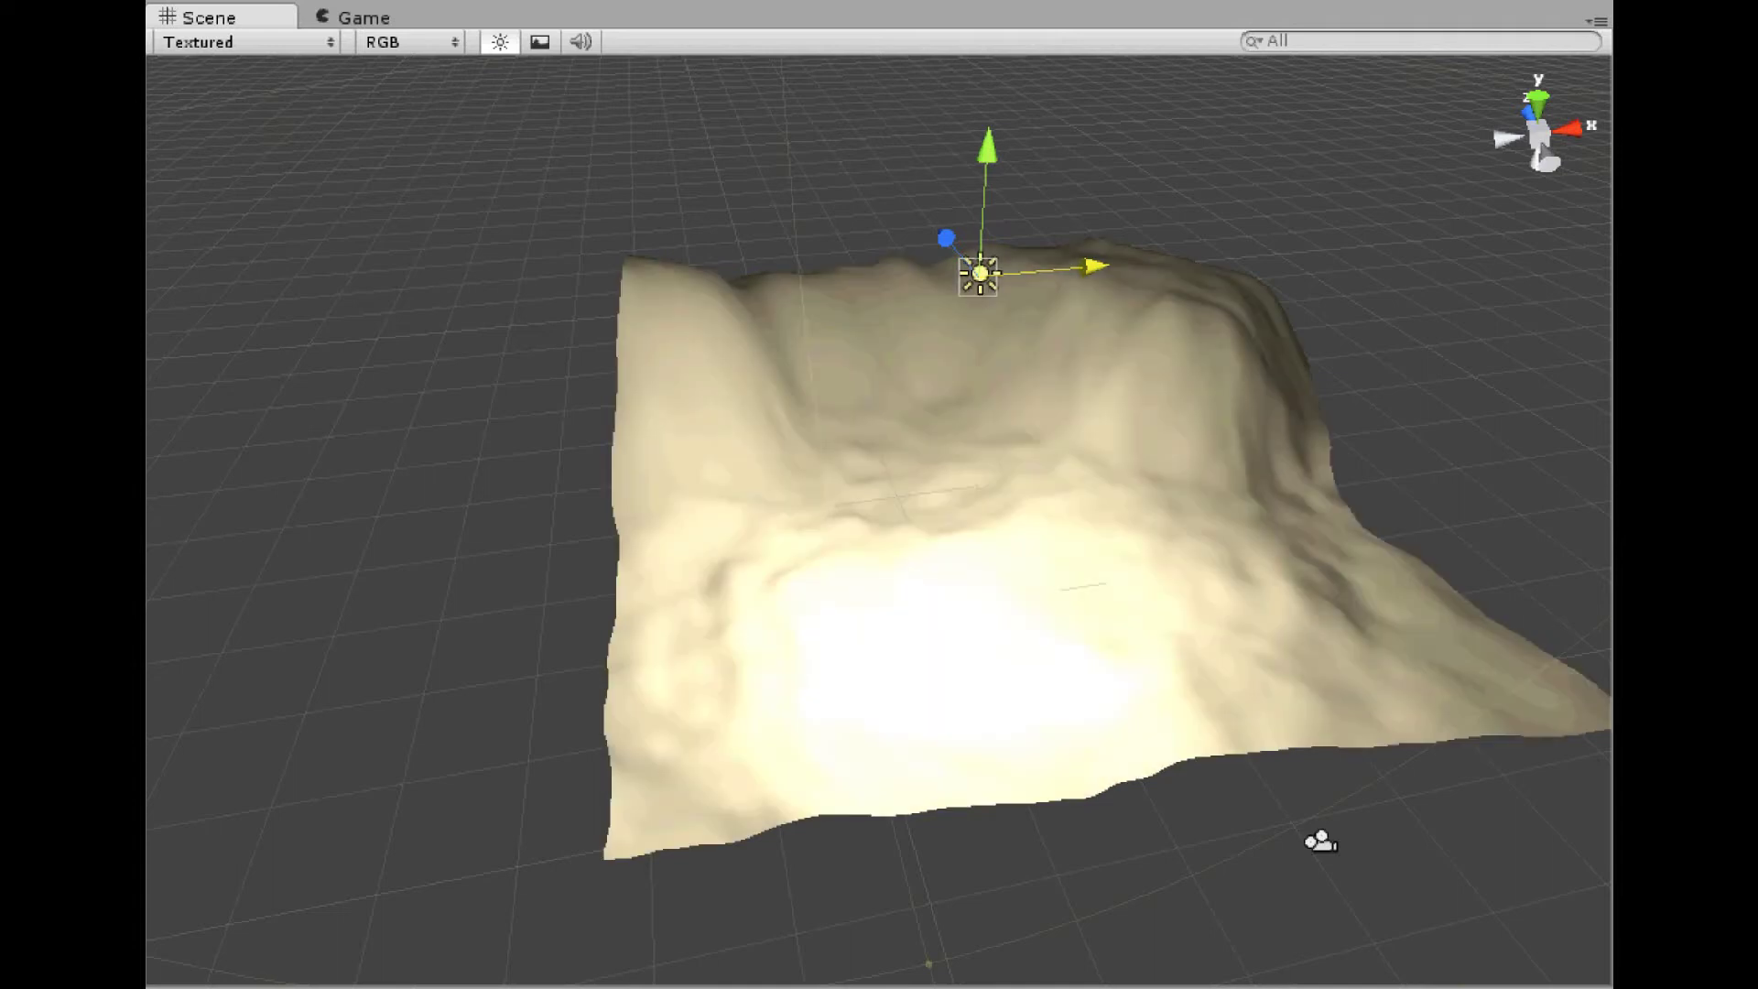
drag(985, 175, 996, 1)
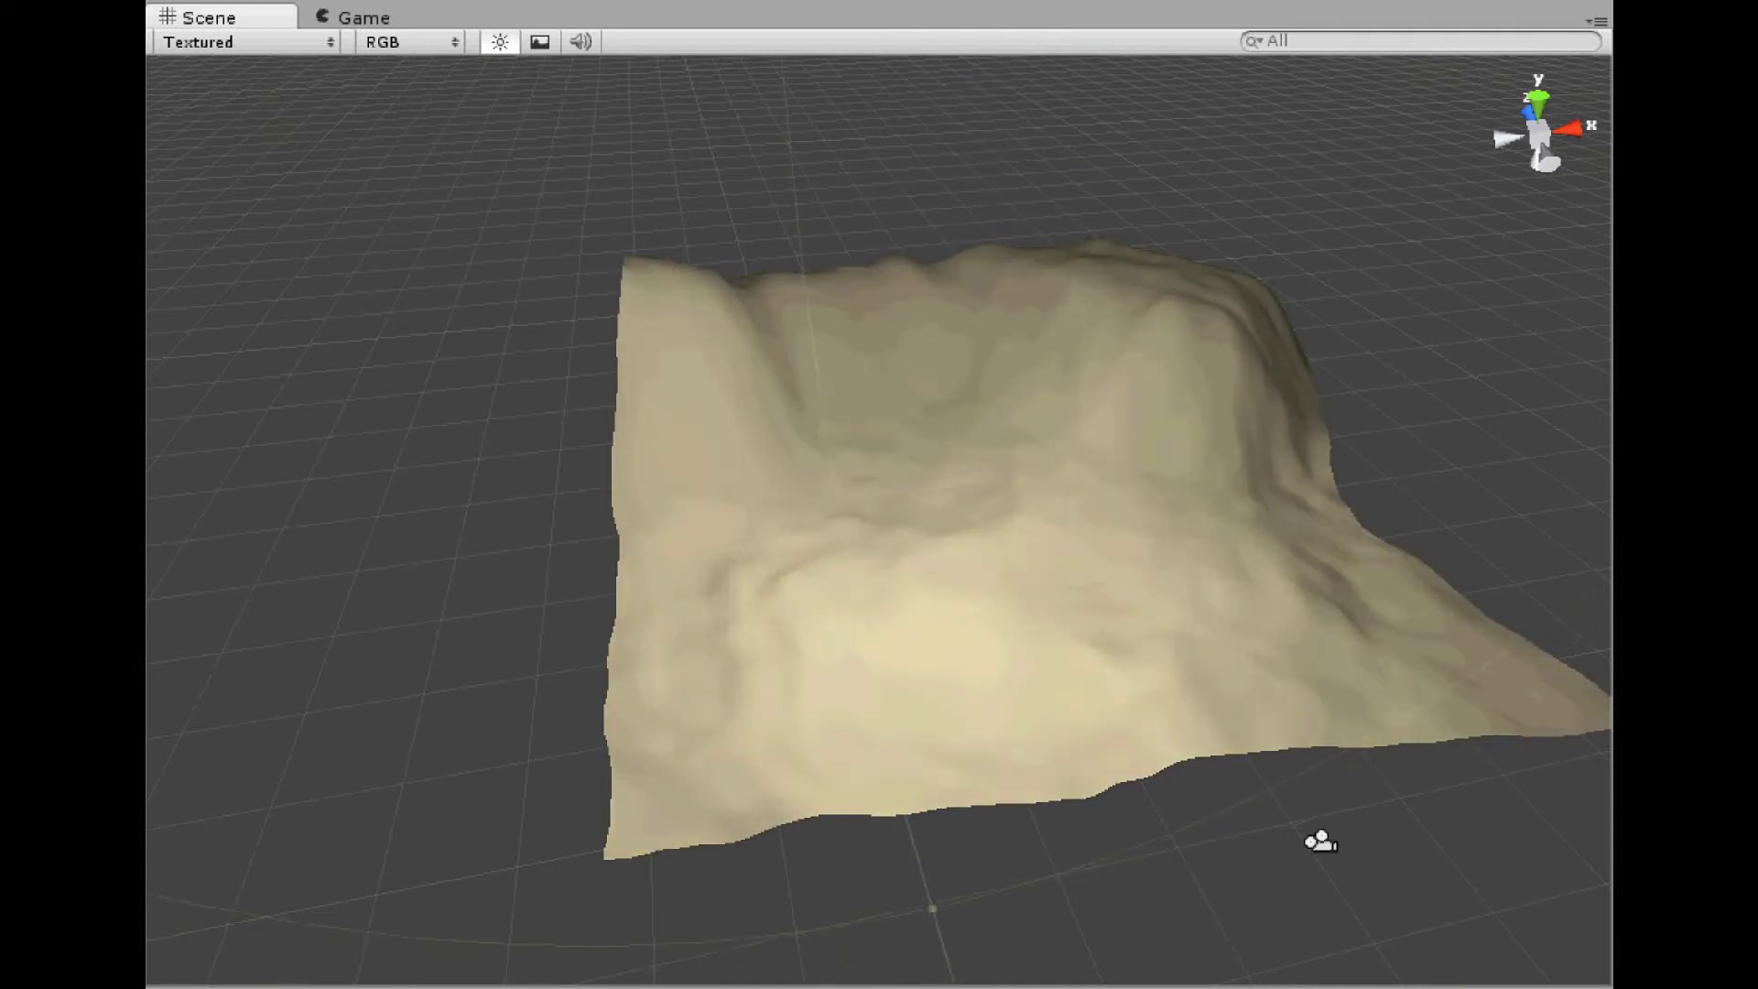
Fine-tune the point light's horizontal position above the terrain and enlarge its range.
right_drag(1007, 174, 1157, 187)
scroll(1114, 210, down, 3)
scroll(1115, 209, down, 2)
mouse_move(741, 185)
mouse_down()
mouse_move(668, 129)
mouse_move(715, 163)
mouse_up()
drag(865, 182, 881, 195)
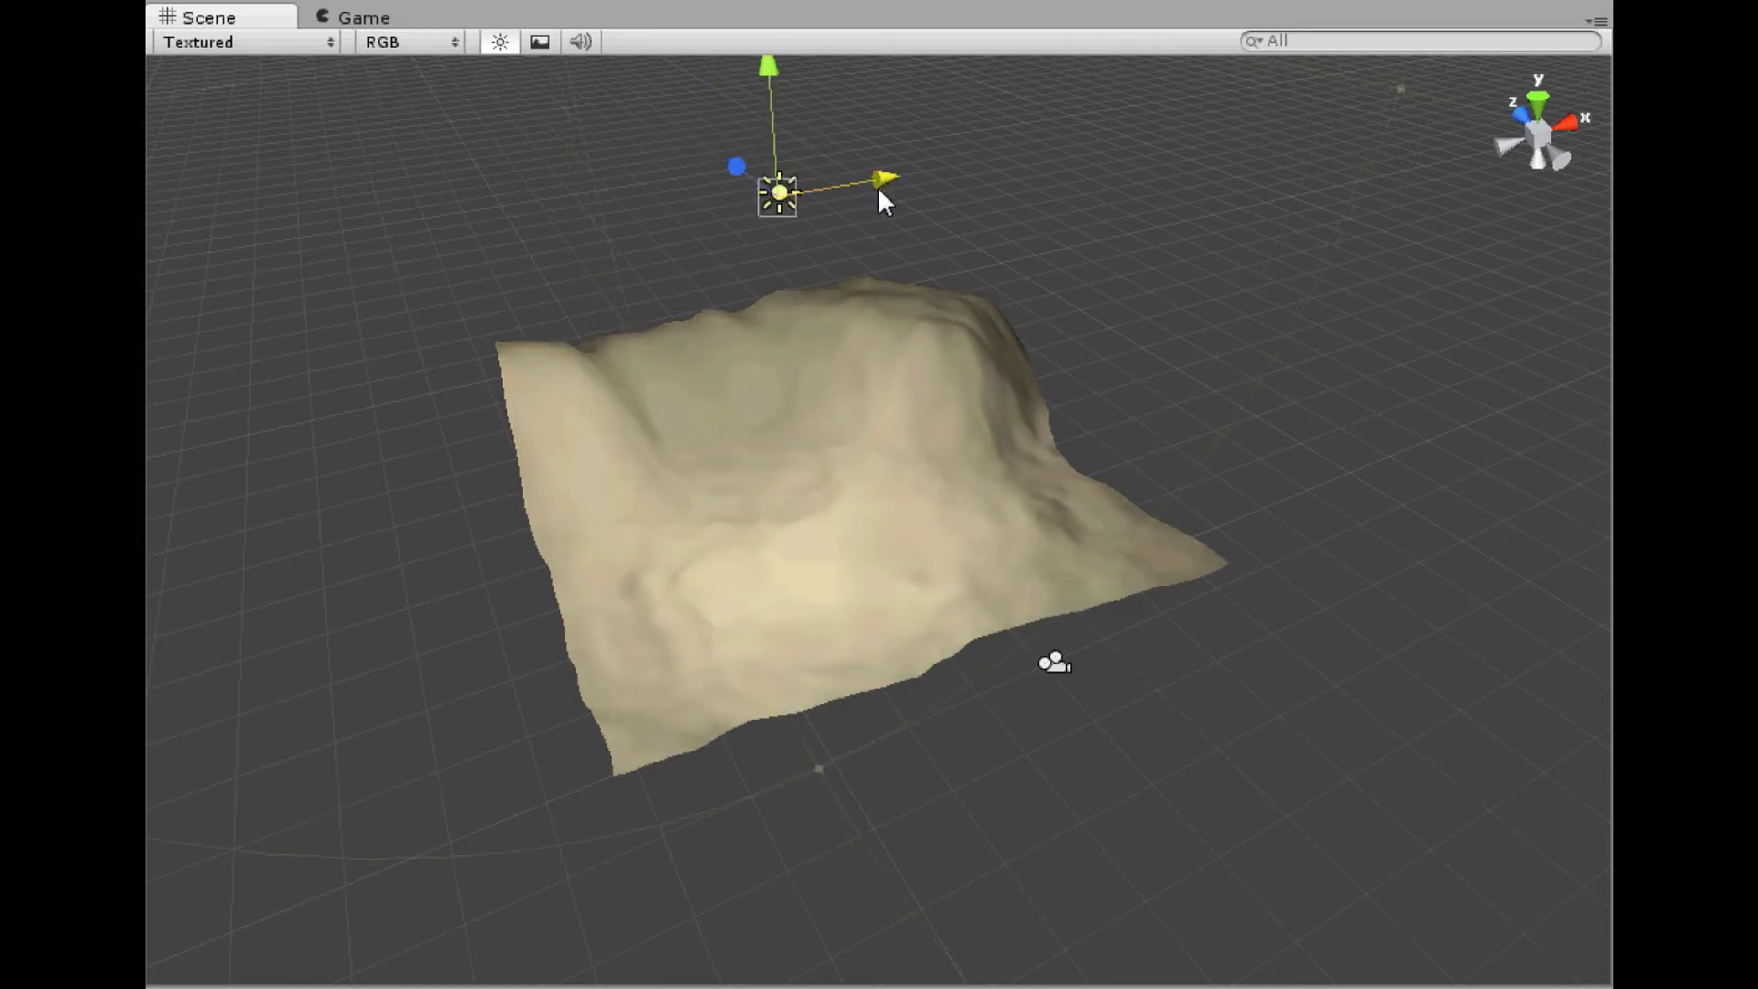
drag(1401, 90, 1485, 86)
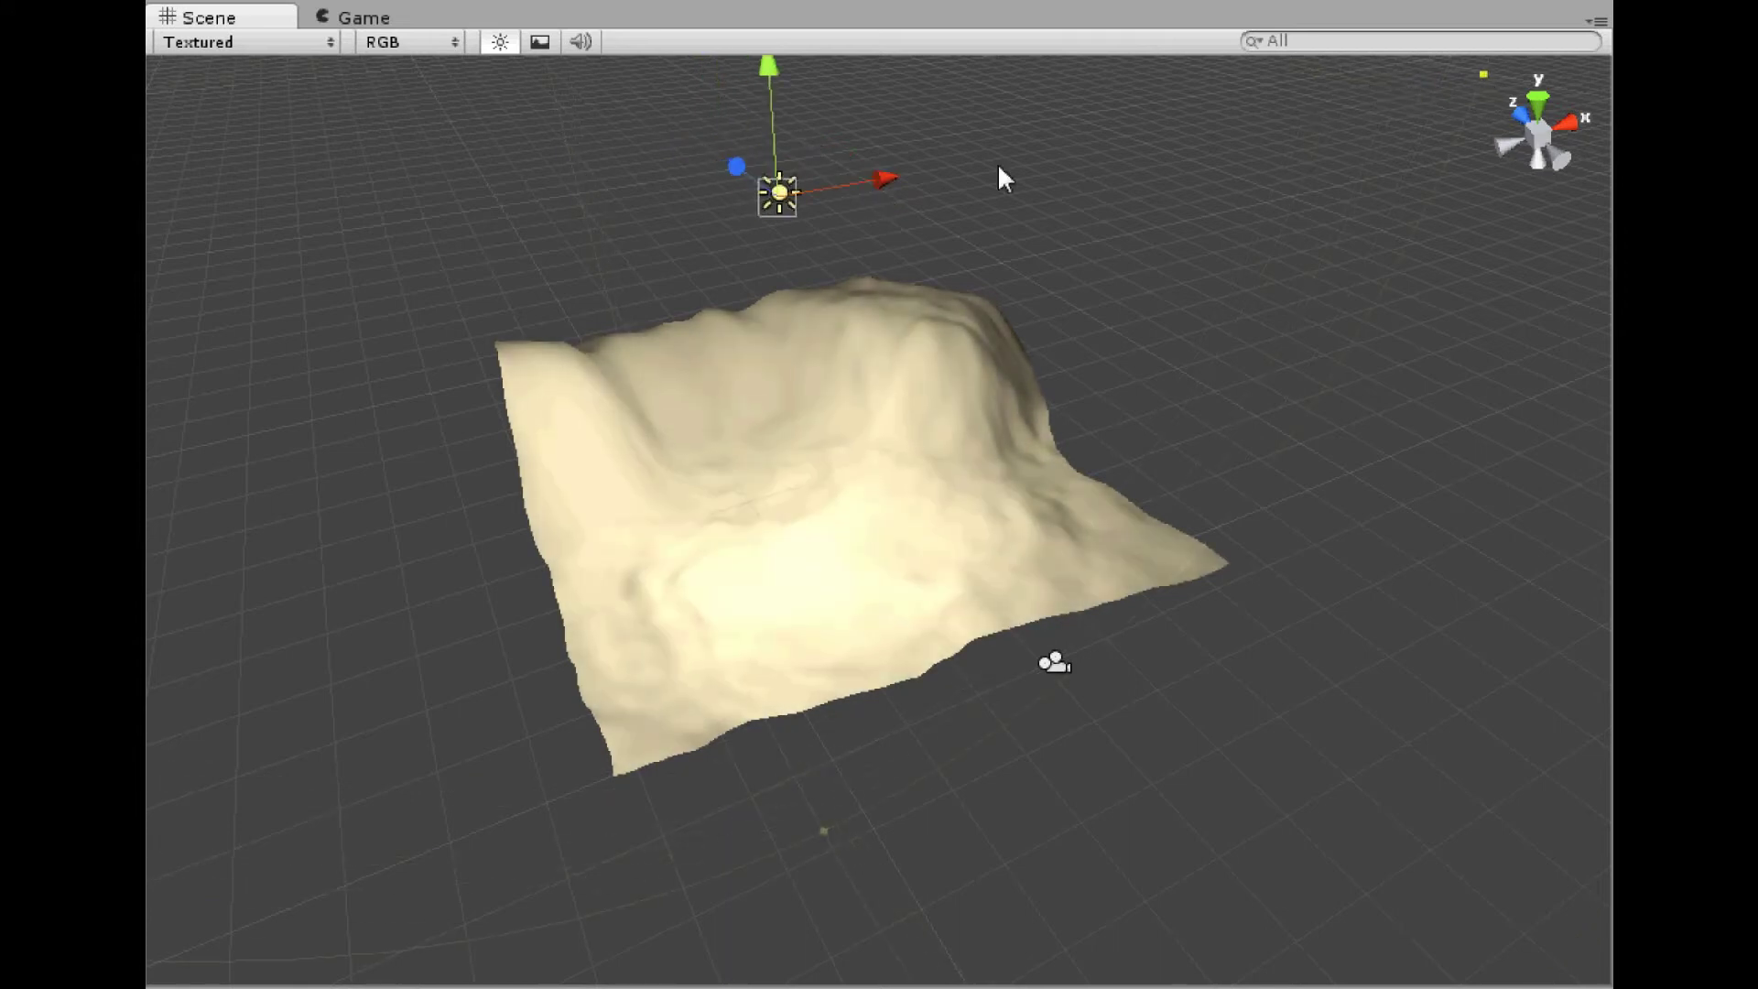
click(762, 94)
Check the game view, move the camera forward and up over the terrain, and tilt it slightly downward.
click(385, 20)
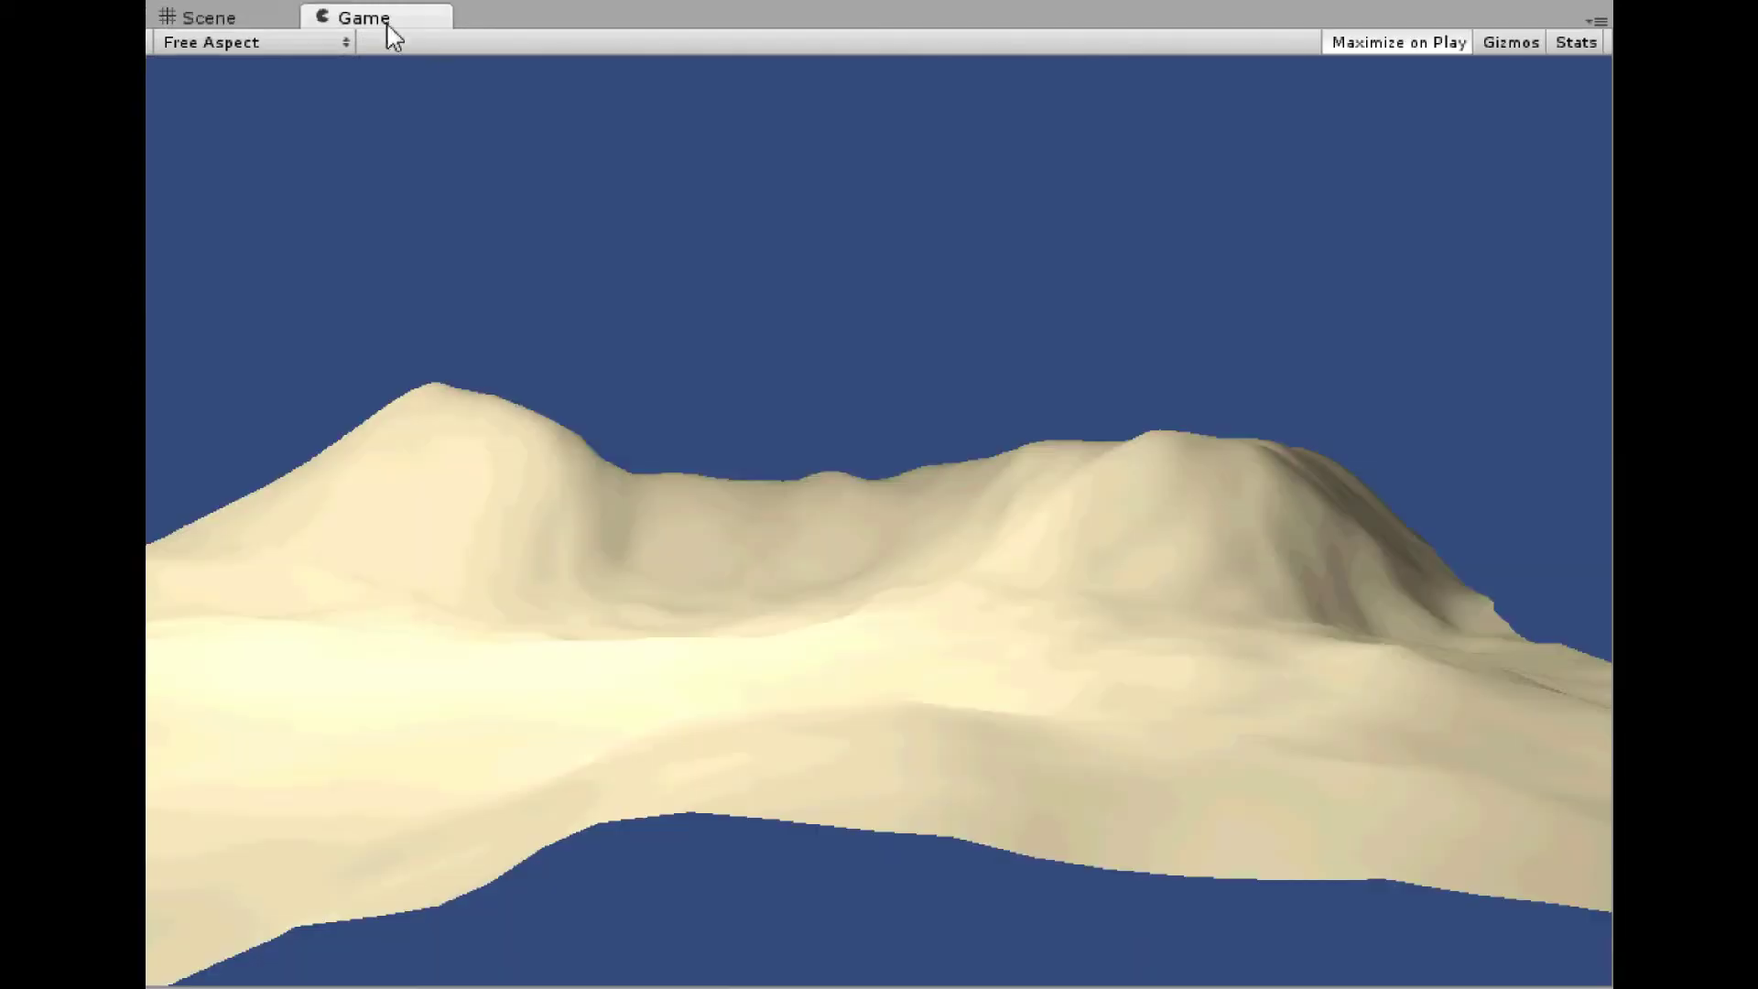
click(239, 17)
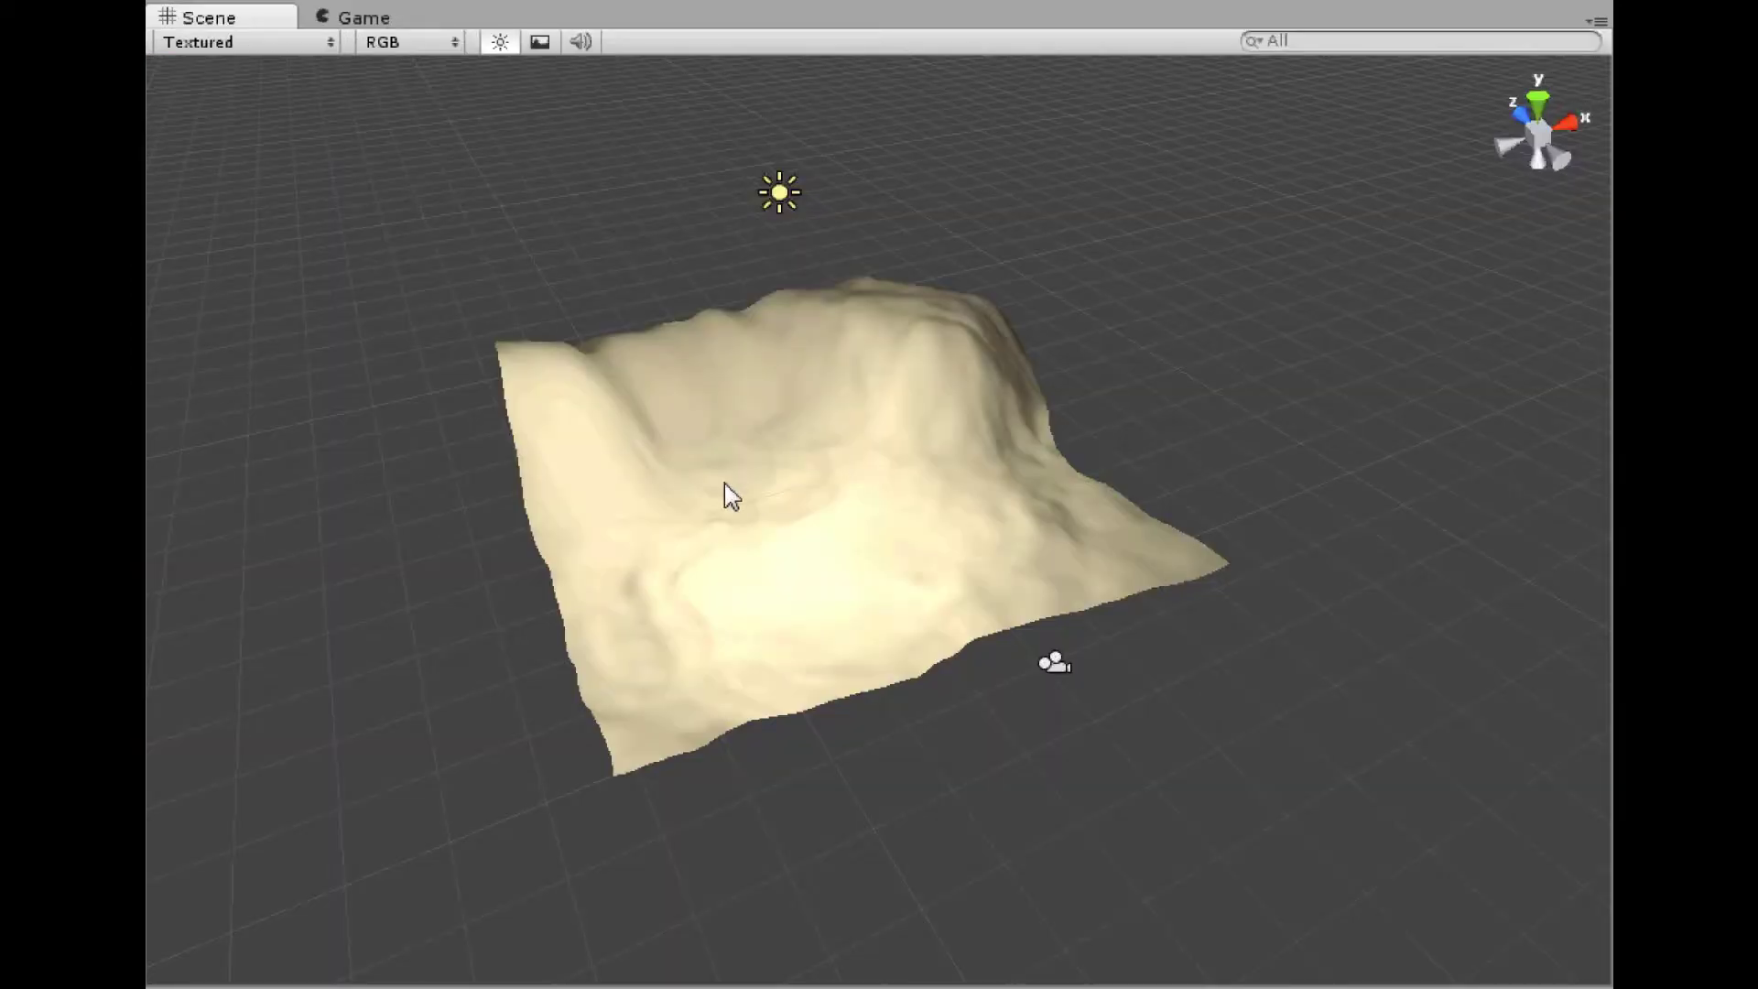
click(1053, 663)
drag(991, 590, 891, 558)
drag(1001, 499, 992, 423)
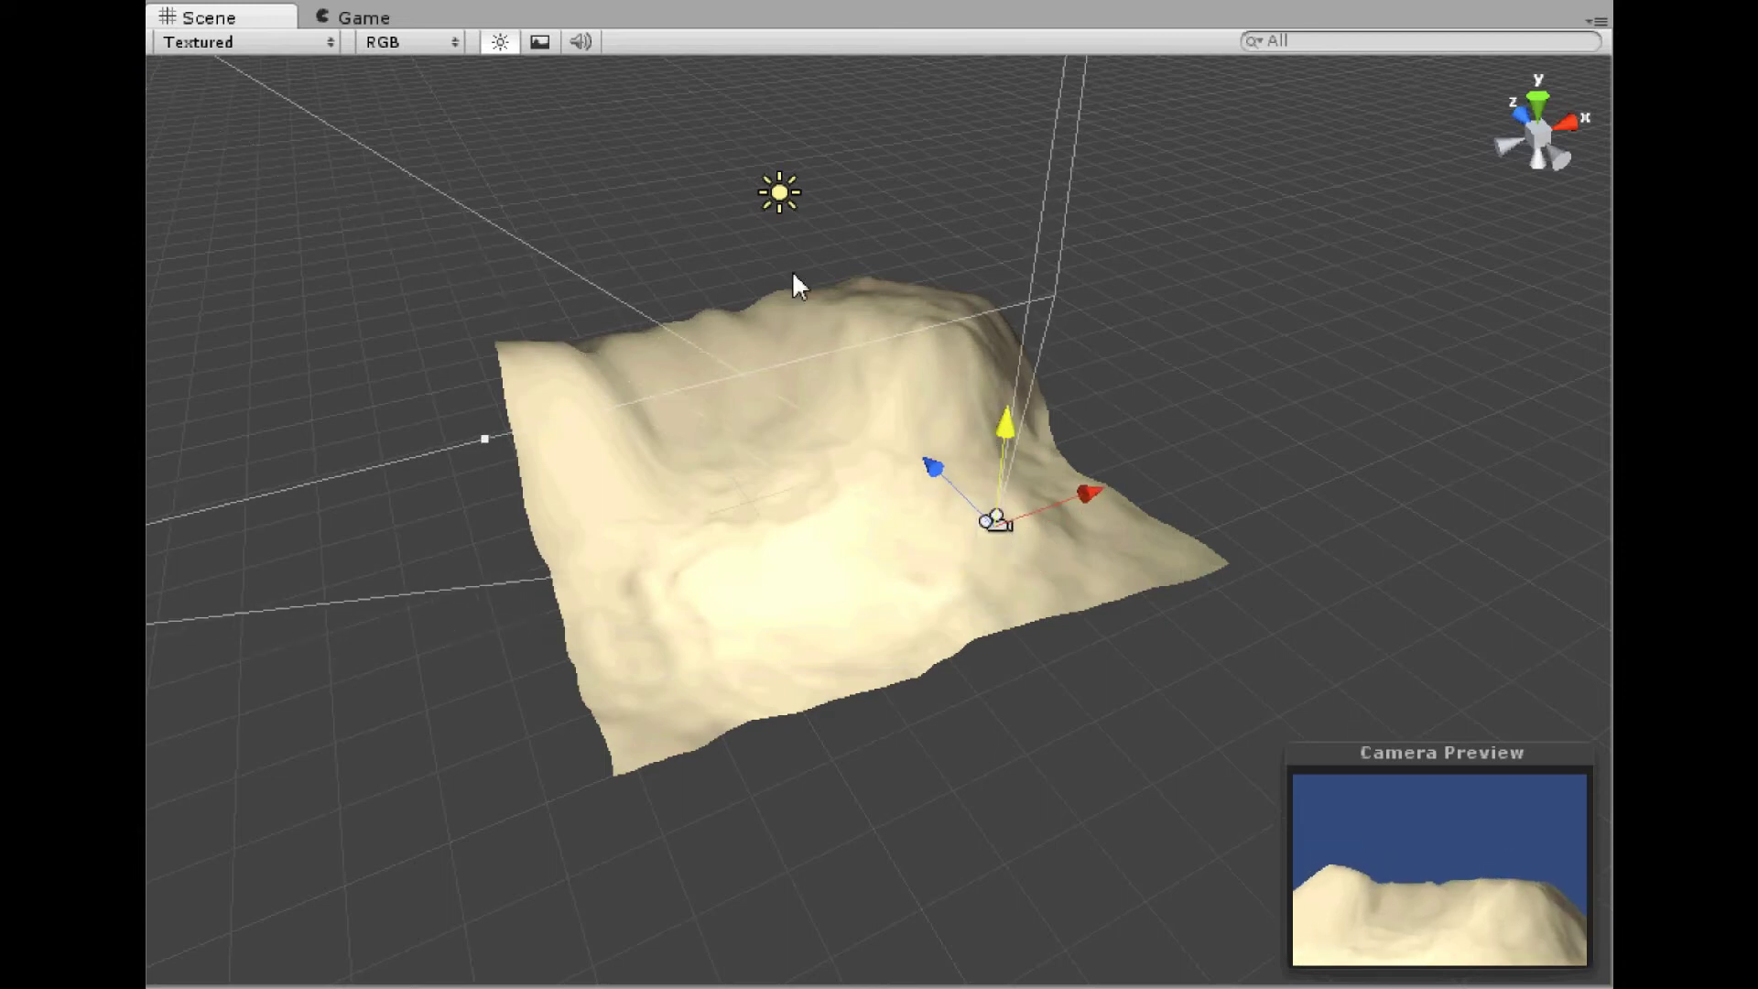
key(e)
drag(1046, 484, 1005, 437)
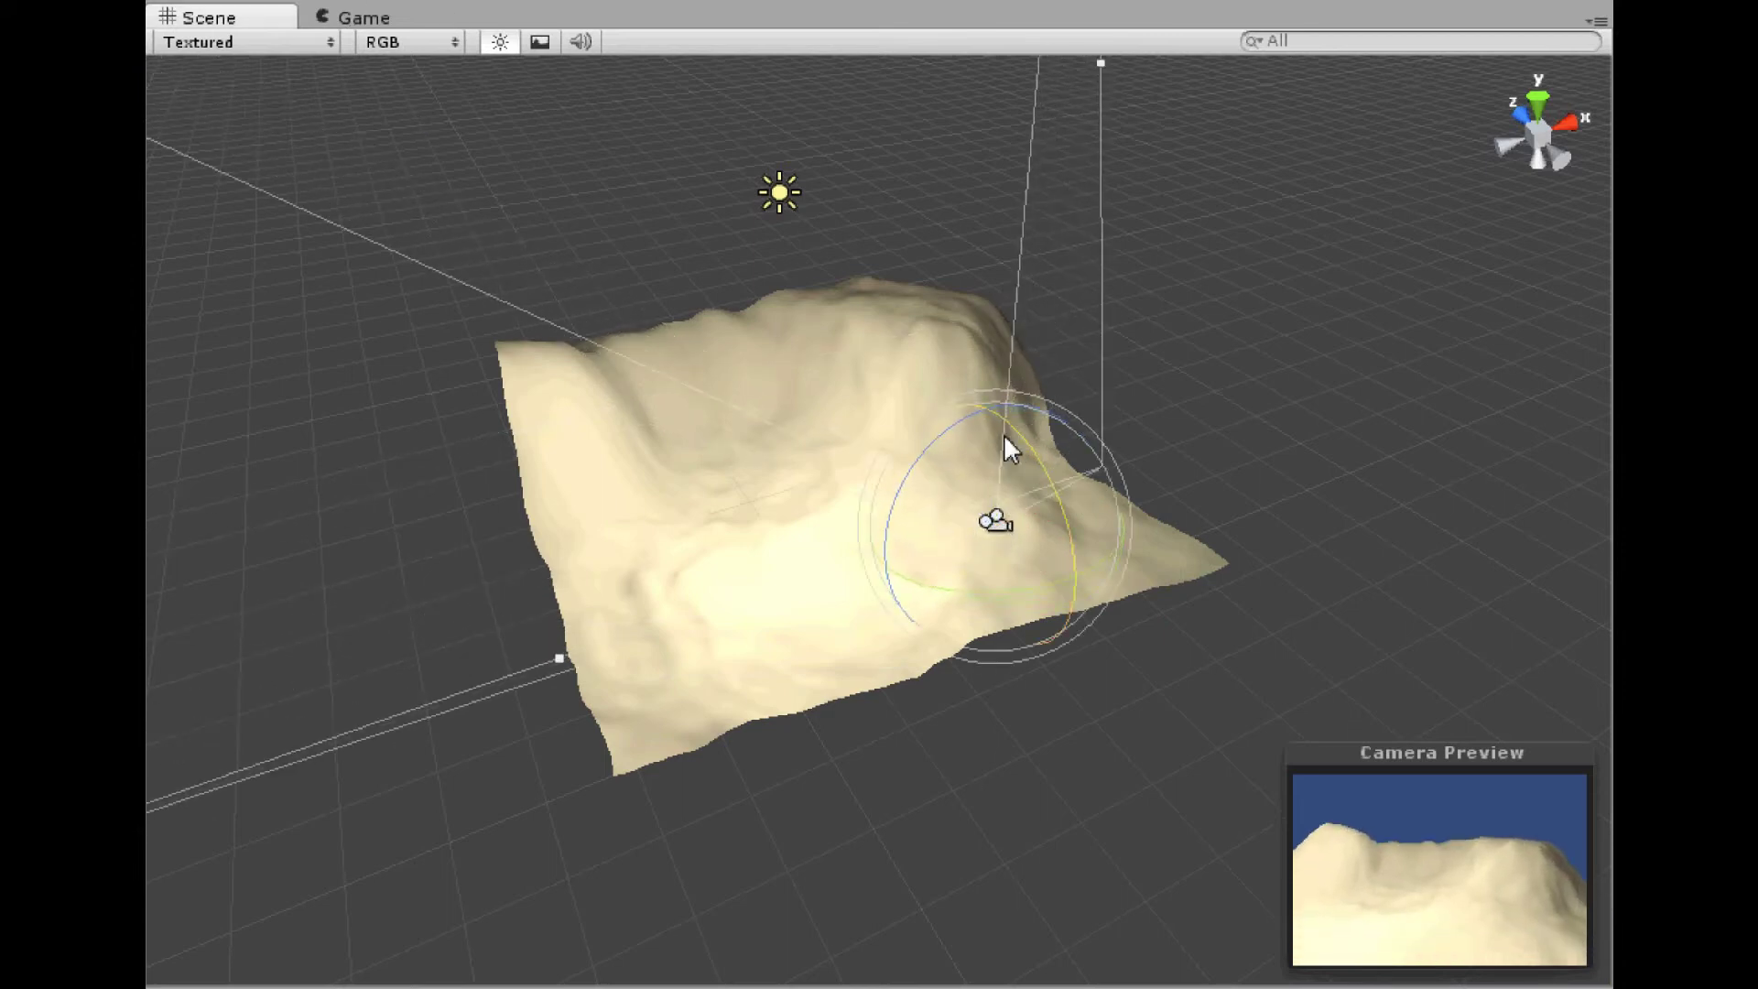
click(1288, 329)
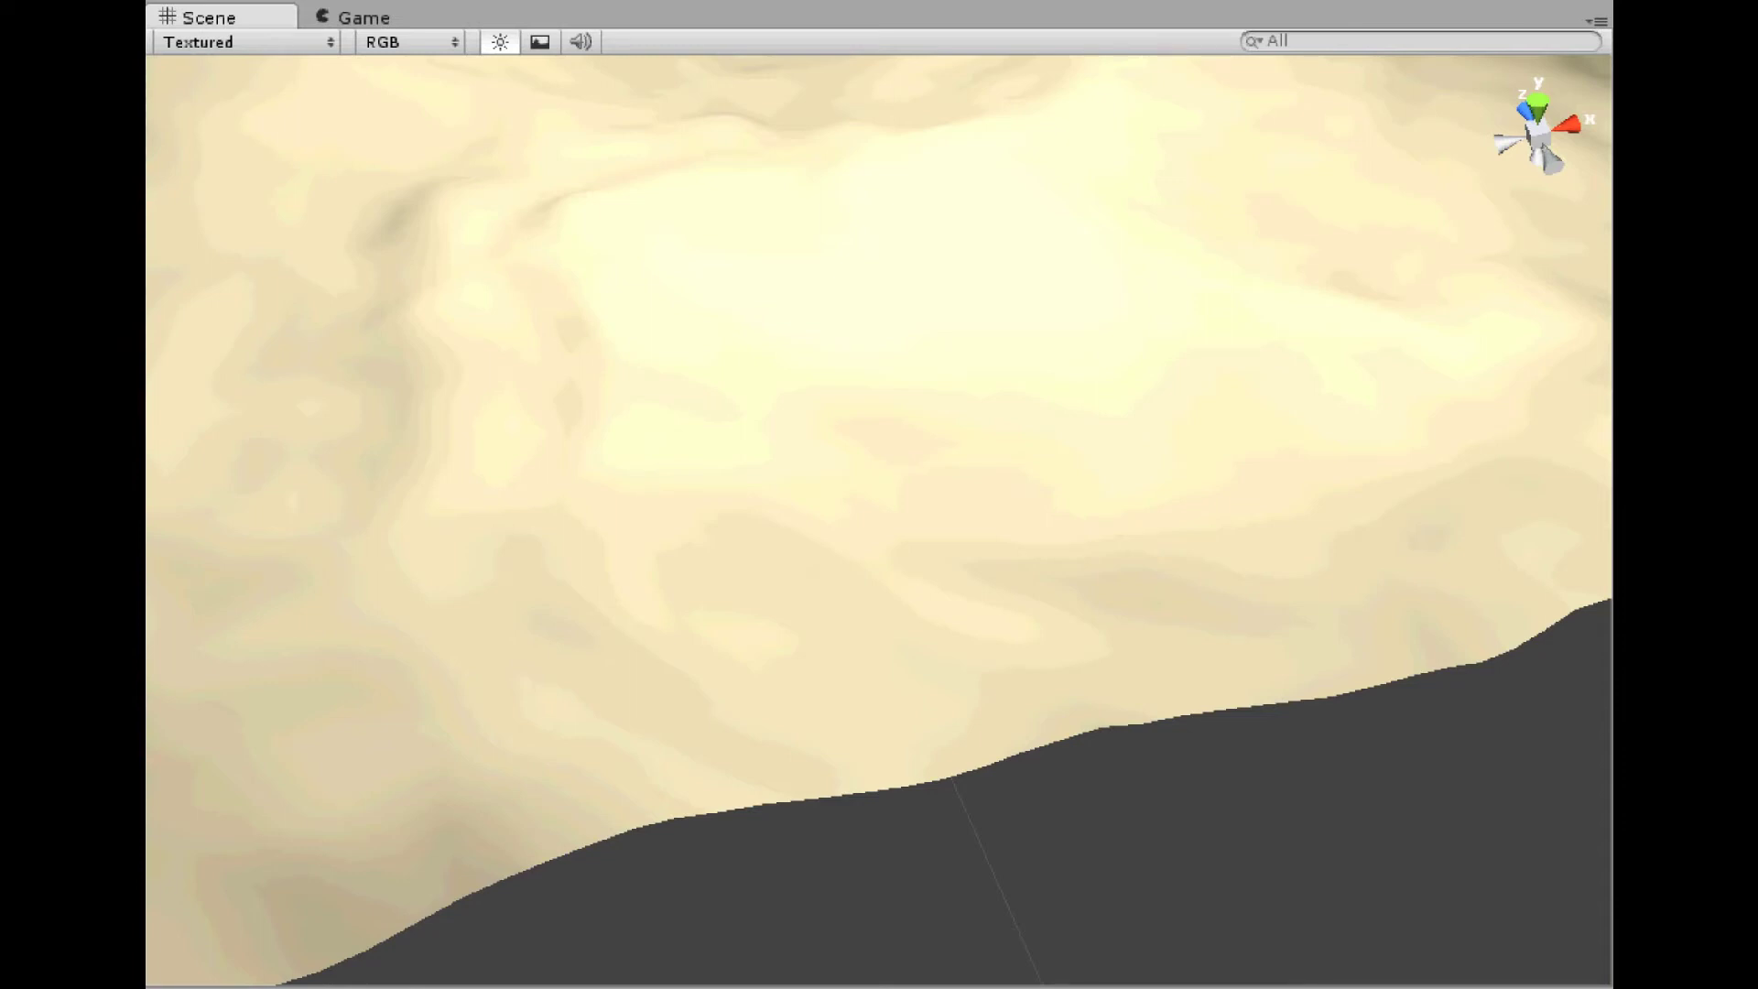
Add the water surface to the scene so that it surrounds the terrain.
drag(1607, 219, 1043, 216)
scroll(1181, 224, down, 8)
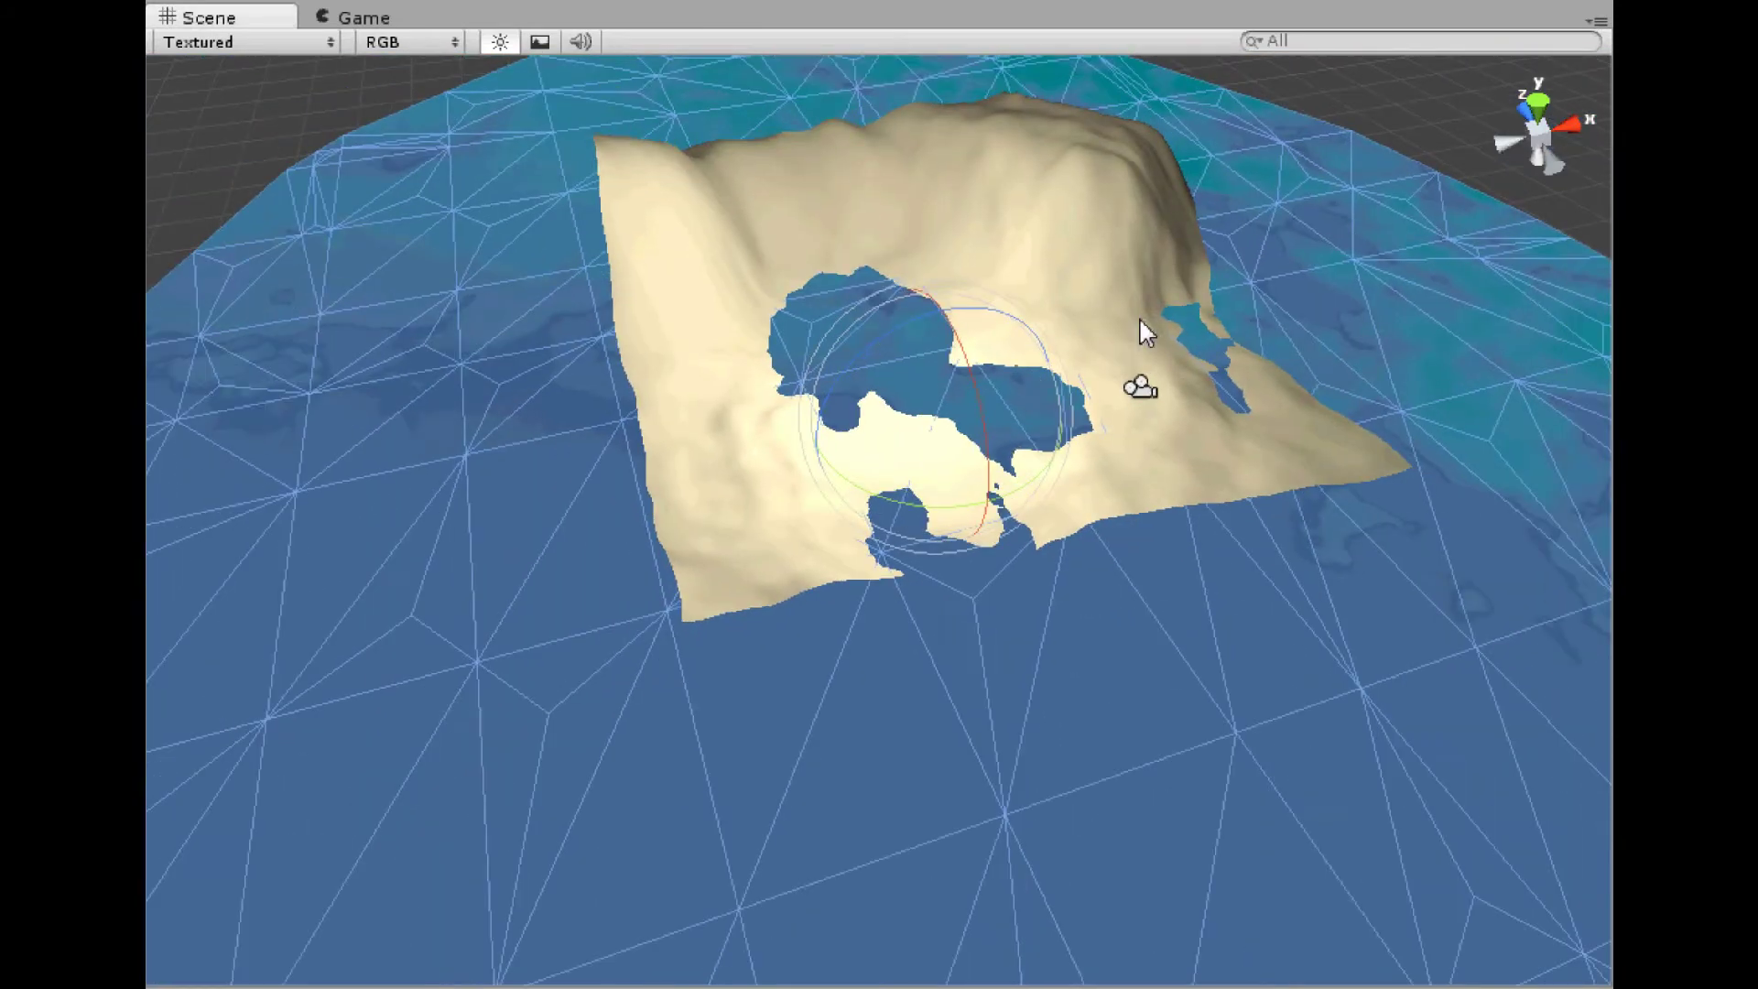
click(1334, 125)
right_drag(1332, 124, 1228, 298)
Move the camera along the X axis toward the terrain's centre and pull it back toward the near edge.
click(1225, 291)
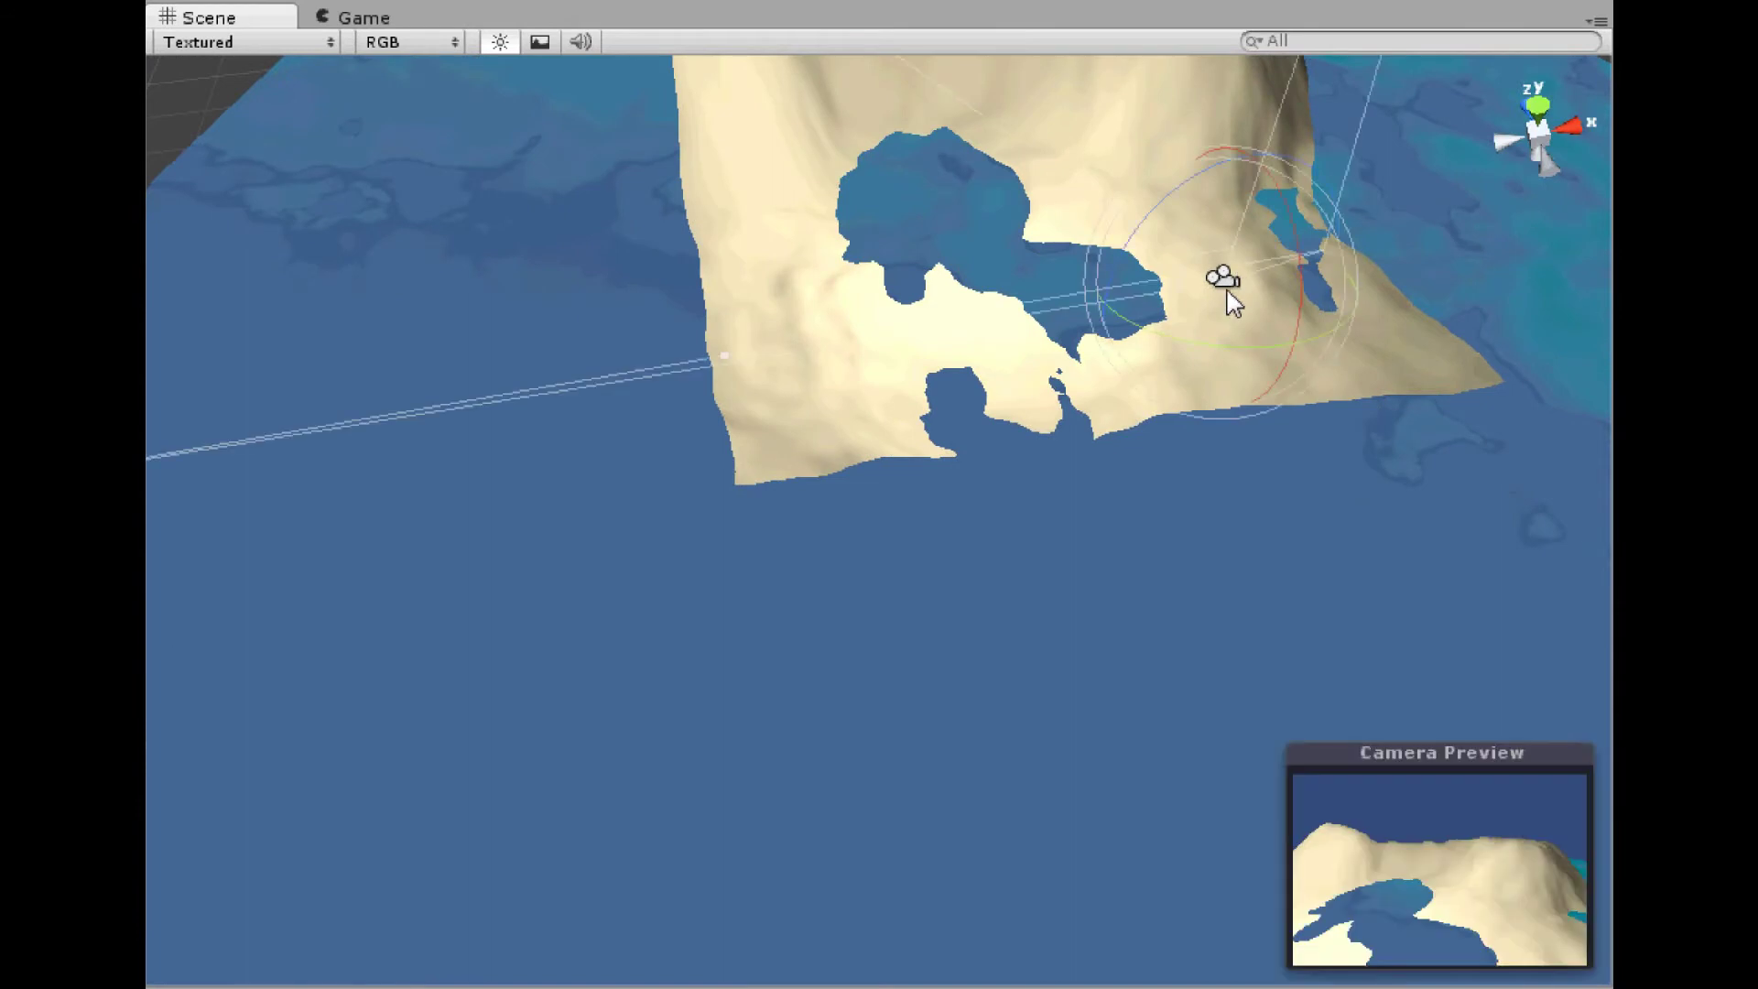
key(w)
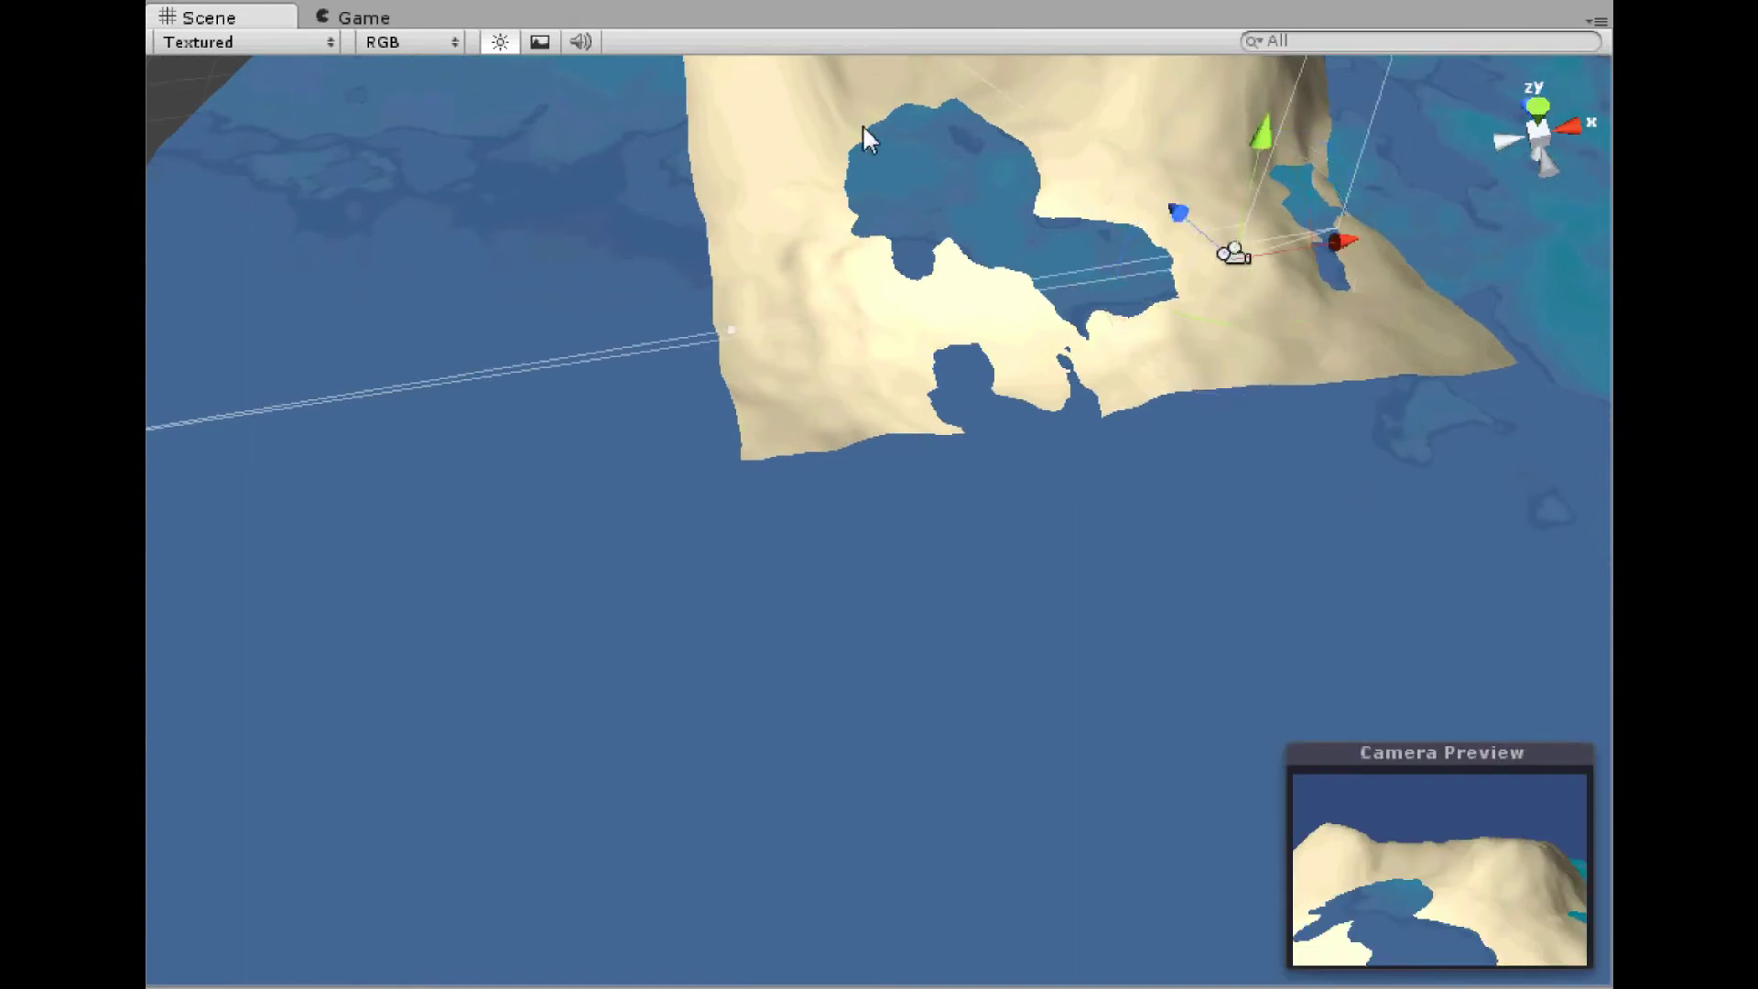
drag(1346, 231, 1205, 254)
drag(1038, 229, 1098, 272)
right_drag(1035, 183, 1075, 202)
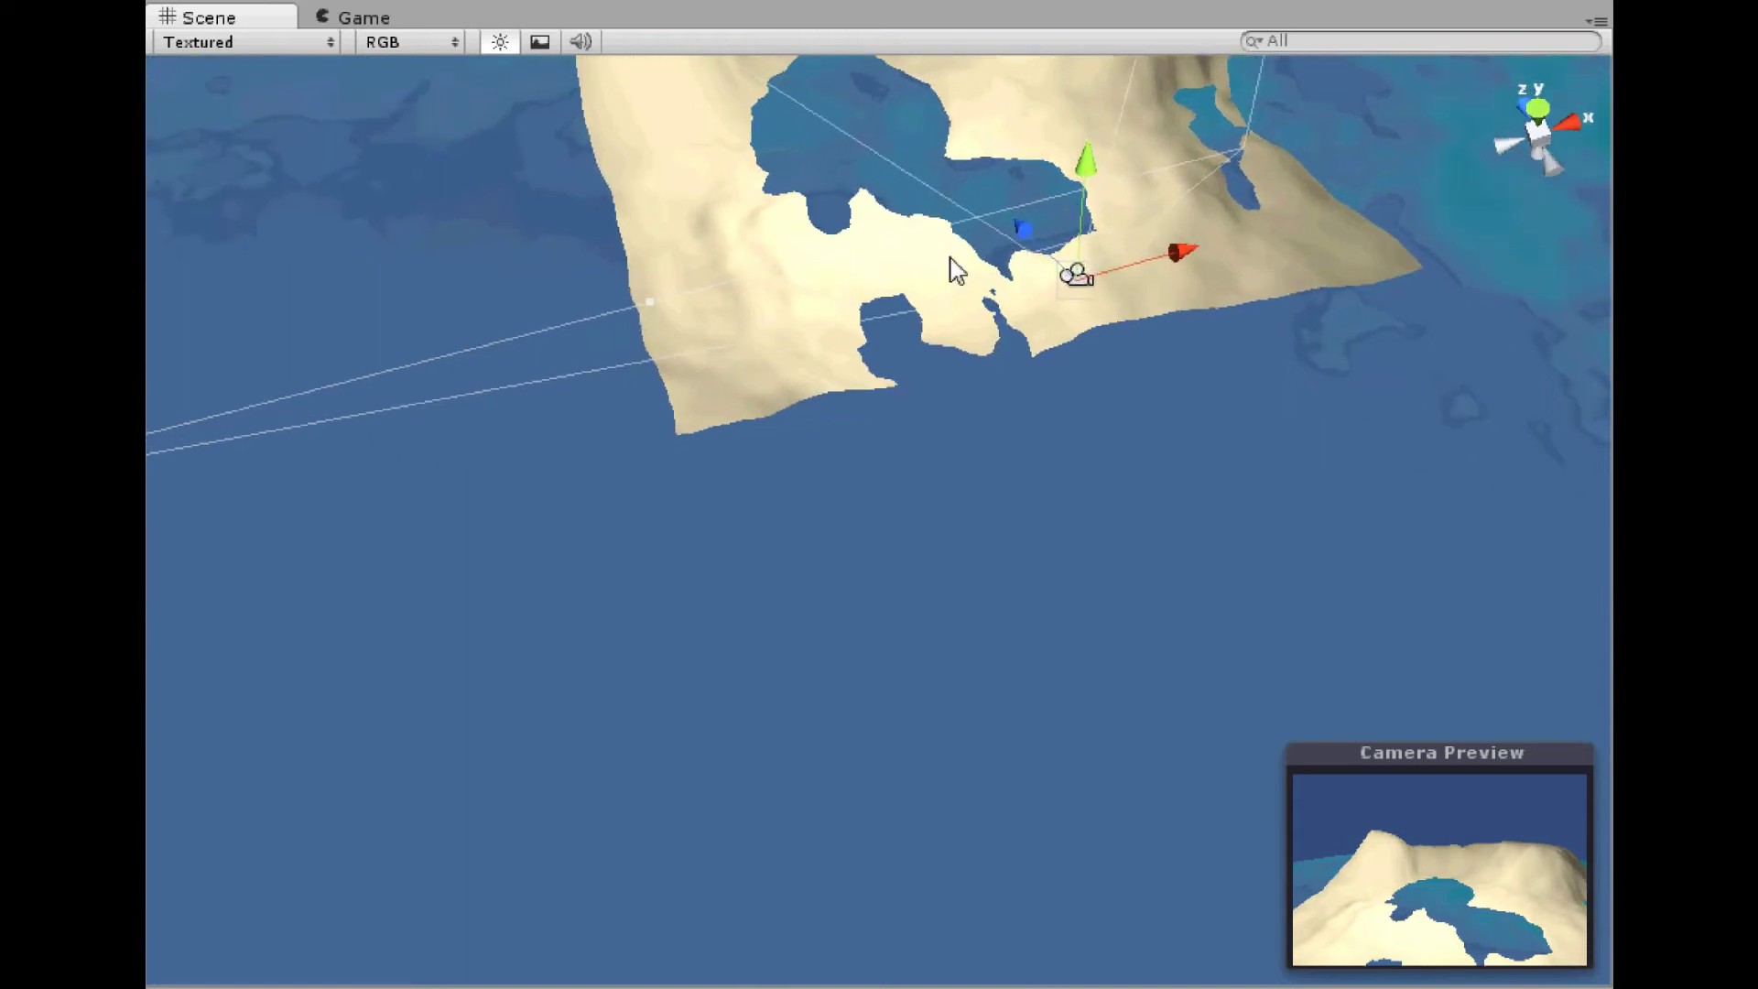
Raise the water surface slightly so it floods more of the low ground in front of the mountains.
click(858, 531)
drag(943, 141, 947, 119)
right_drag(614, 293, 838, 276)
click(598, 95)
scroll(856, 330, up, 5)
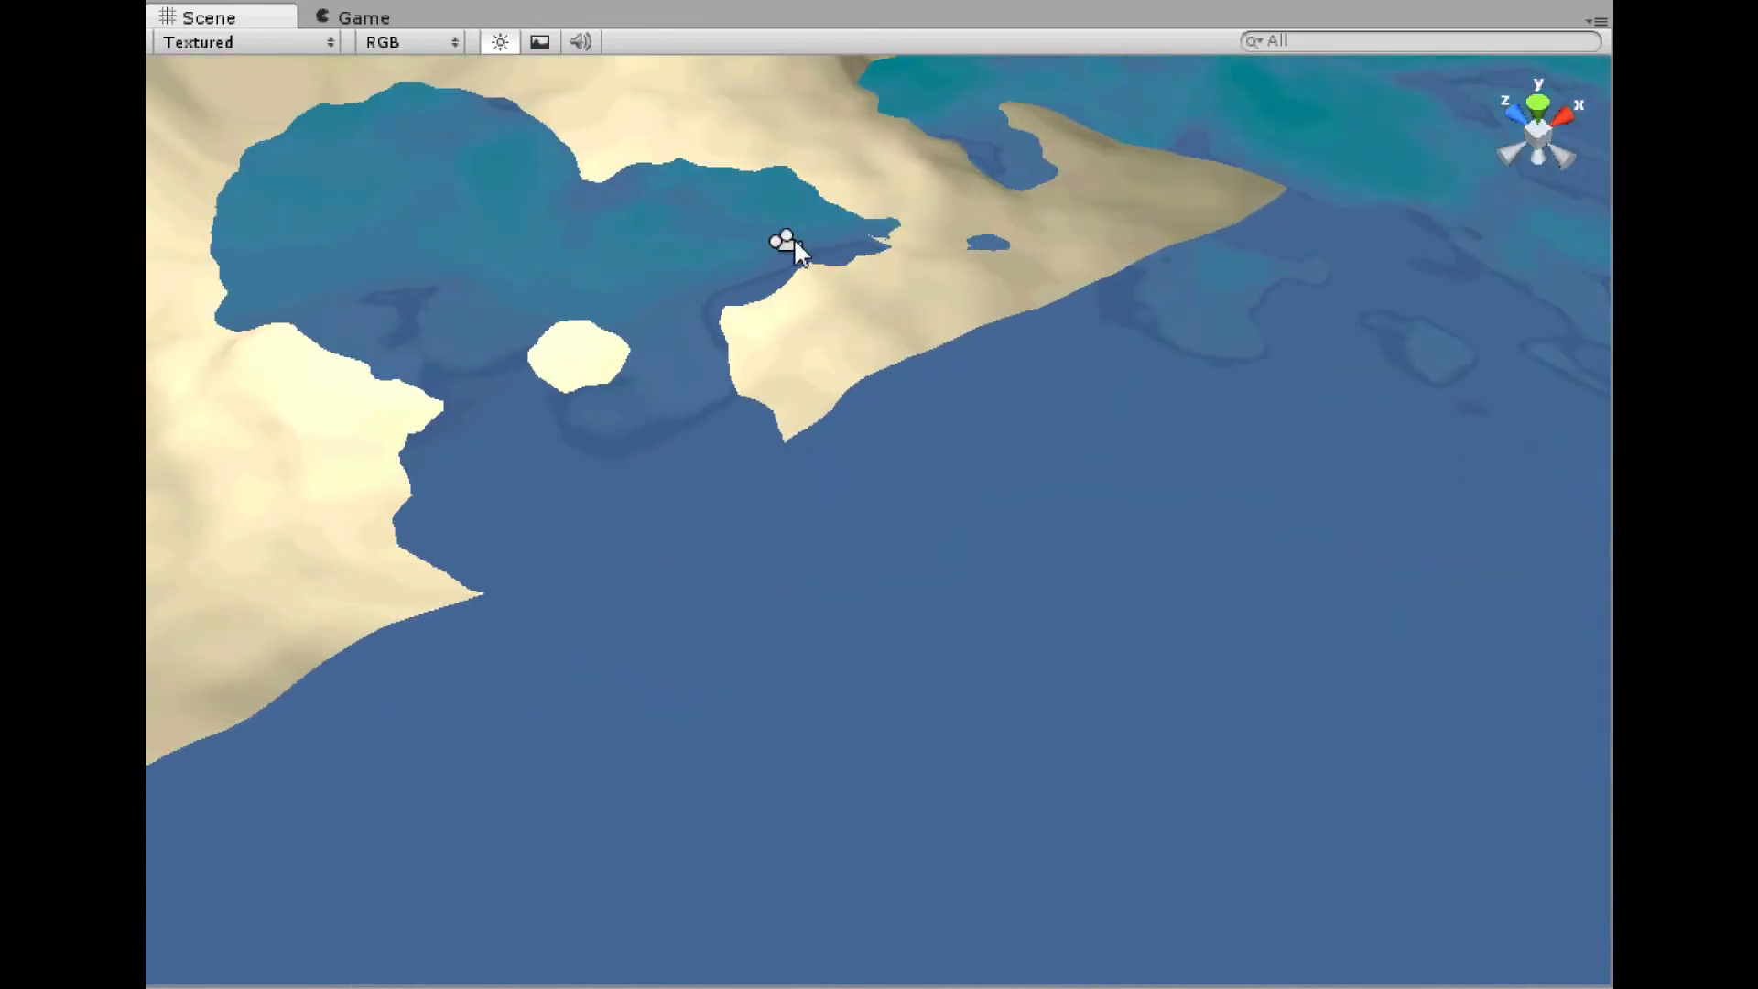
Move the camera in the positive X direction and check its framing of the lagoon in the game view.
click(784, 242)
right_drag(1132, 340, 1099, 366)
drag(934, 170, 1117, 152)
right_drag(1180, 273, 1156, 207)
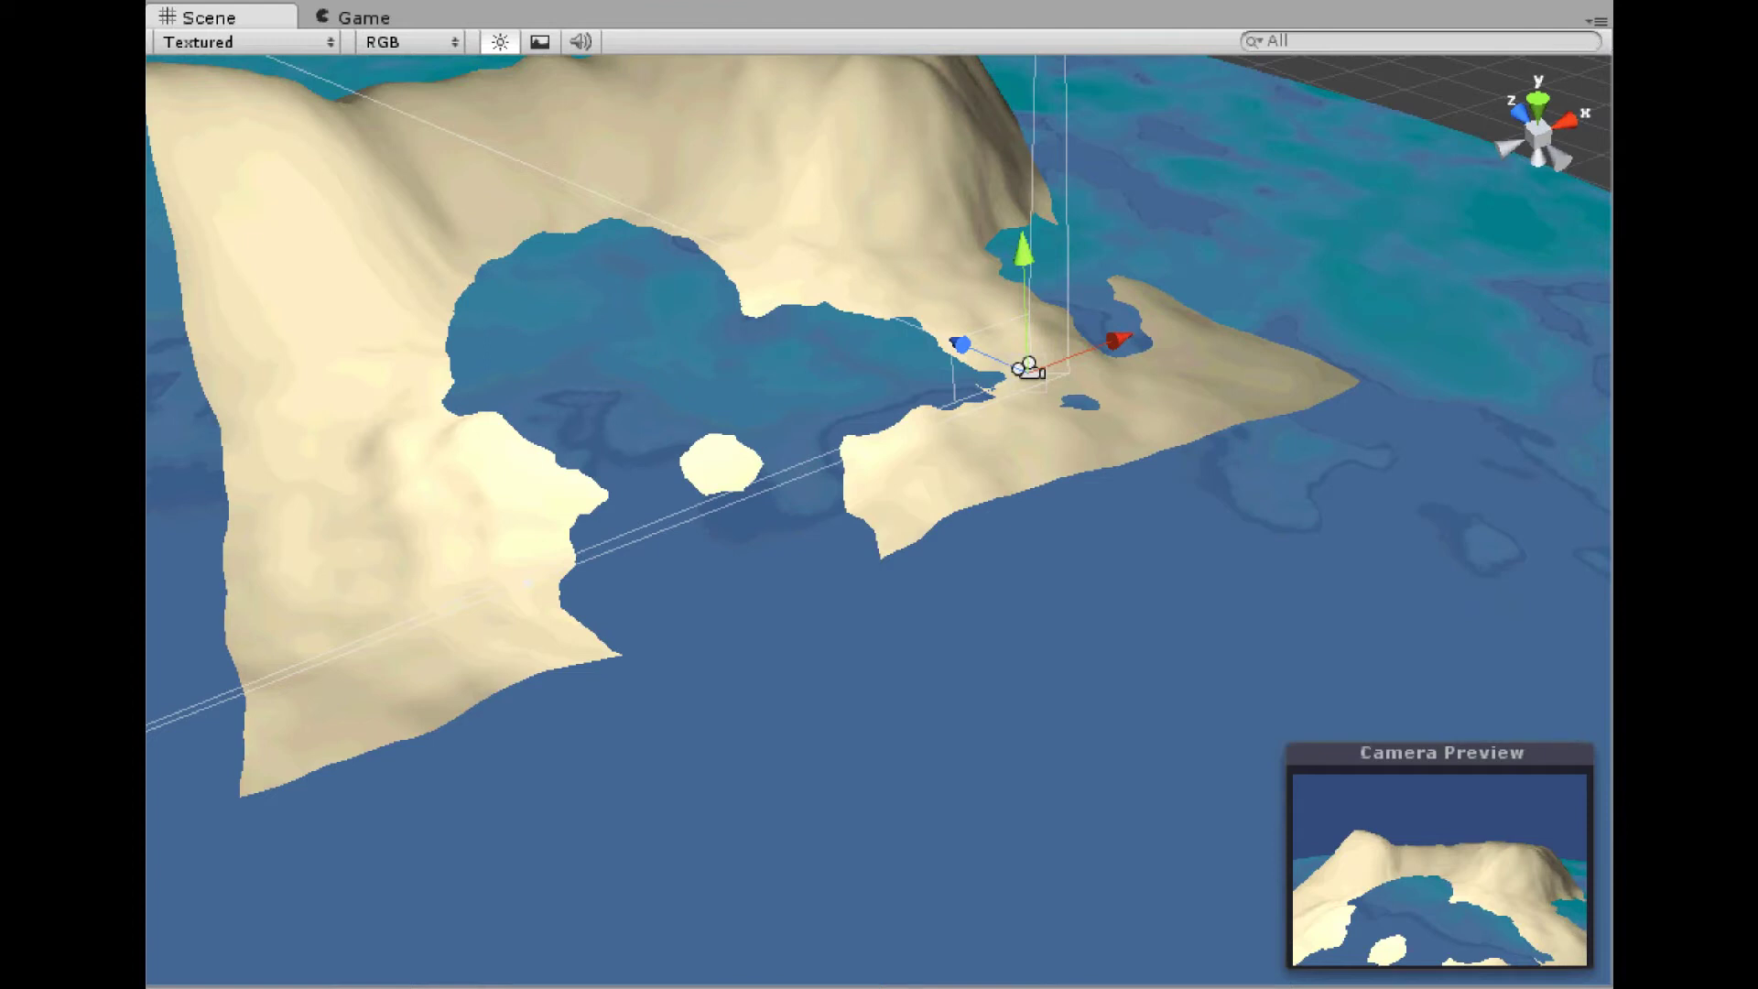
click(380, 14)
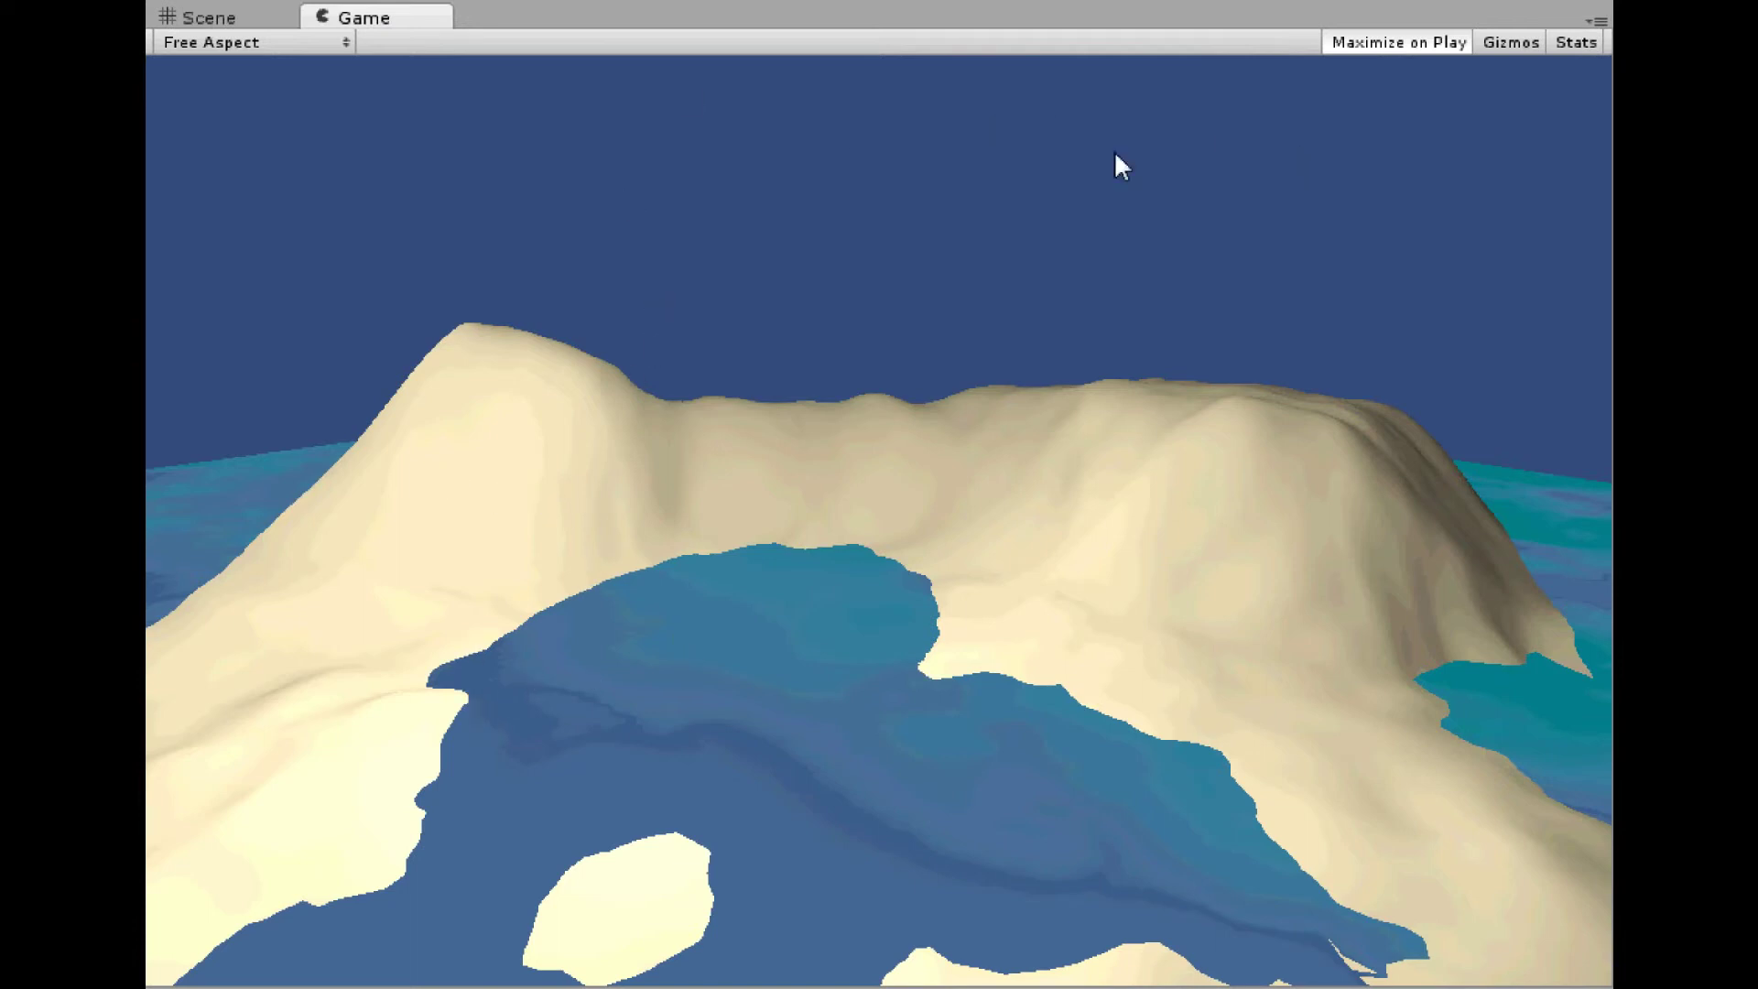
click(233, 11)
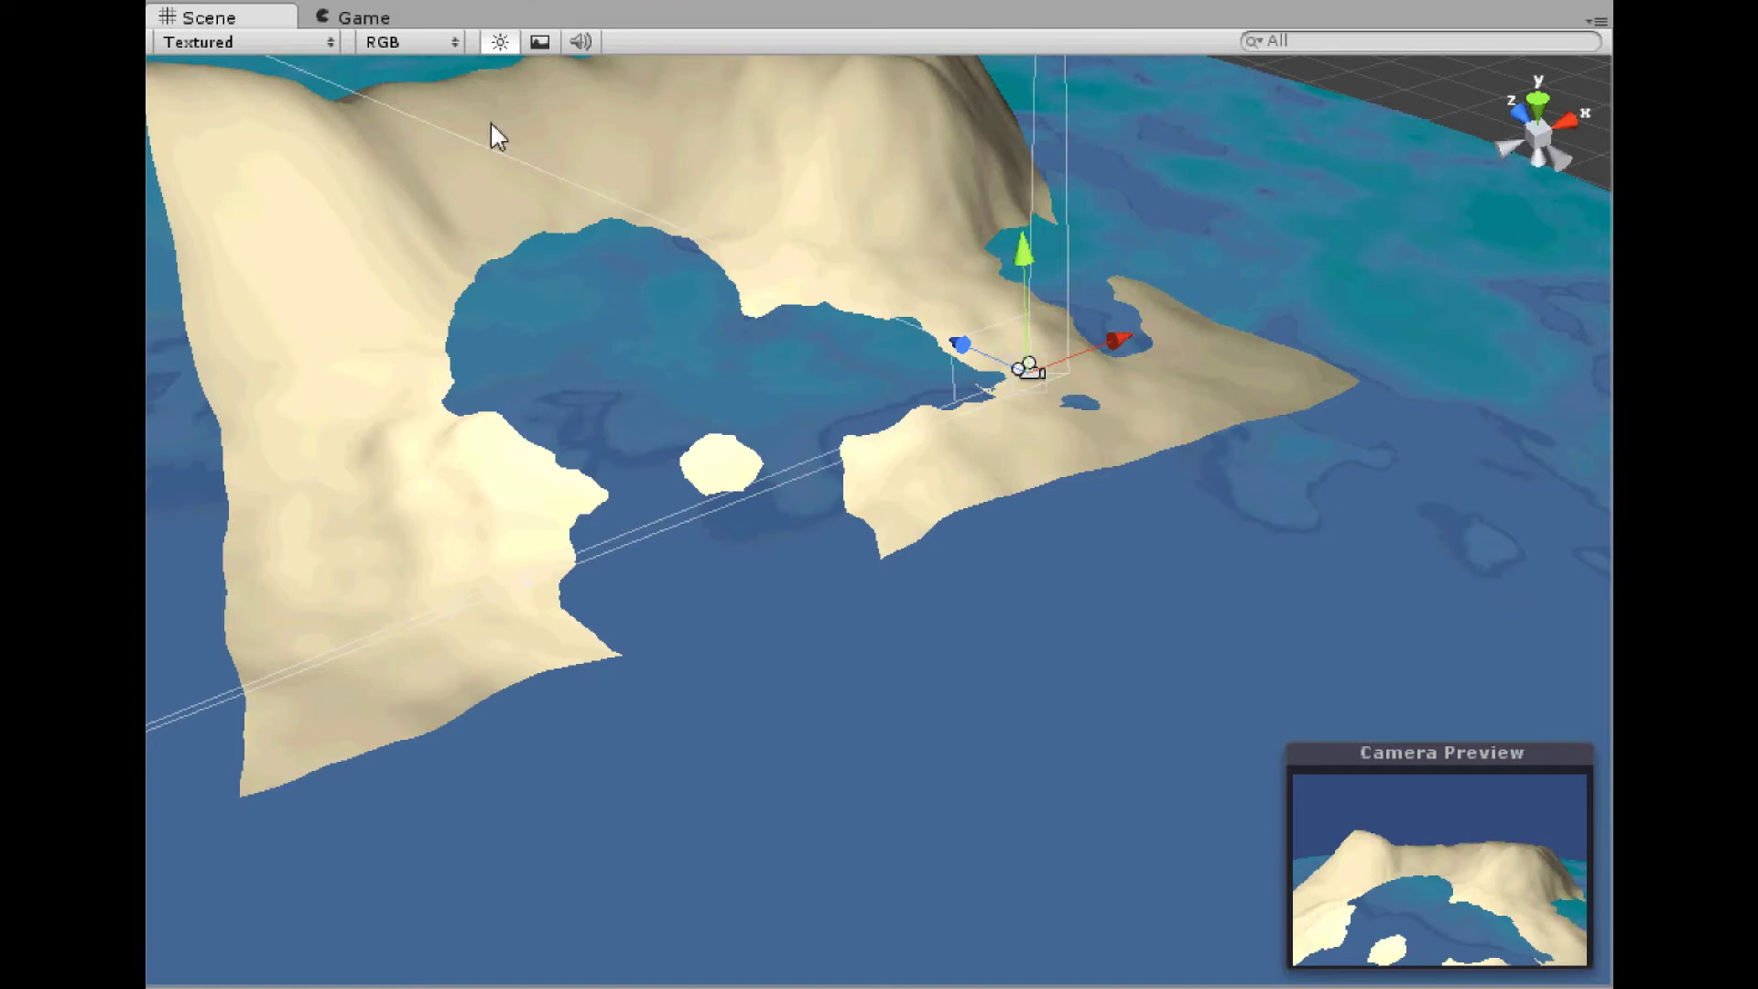
Raise the point light much higher above the island to dim the terrain, comparing the game view before and after.
click(418, 19)
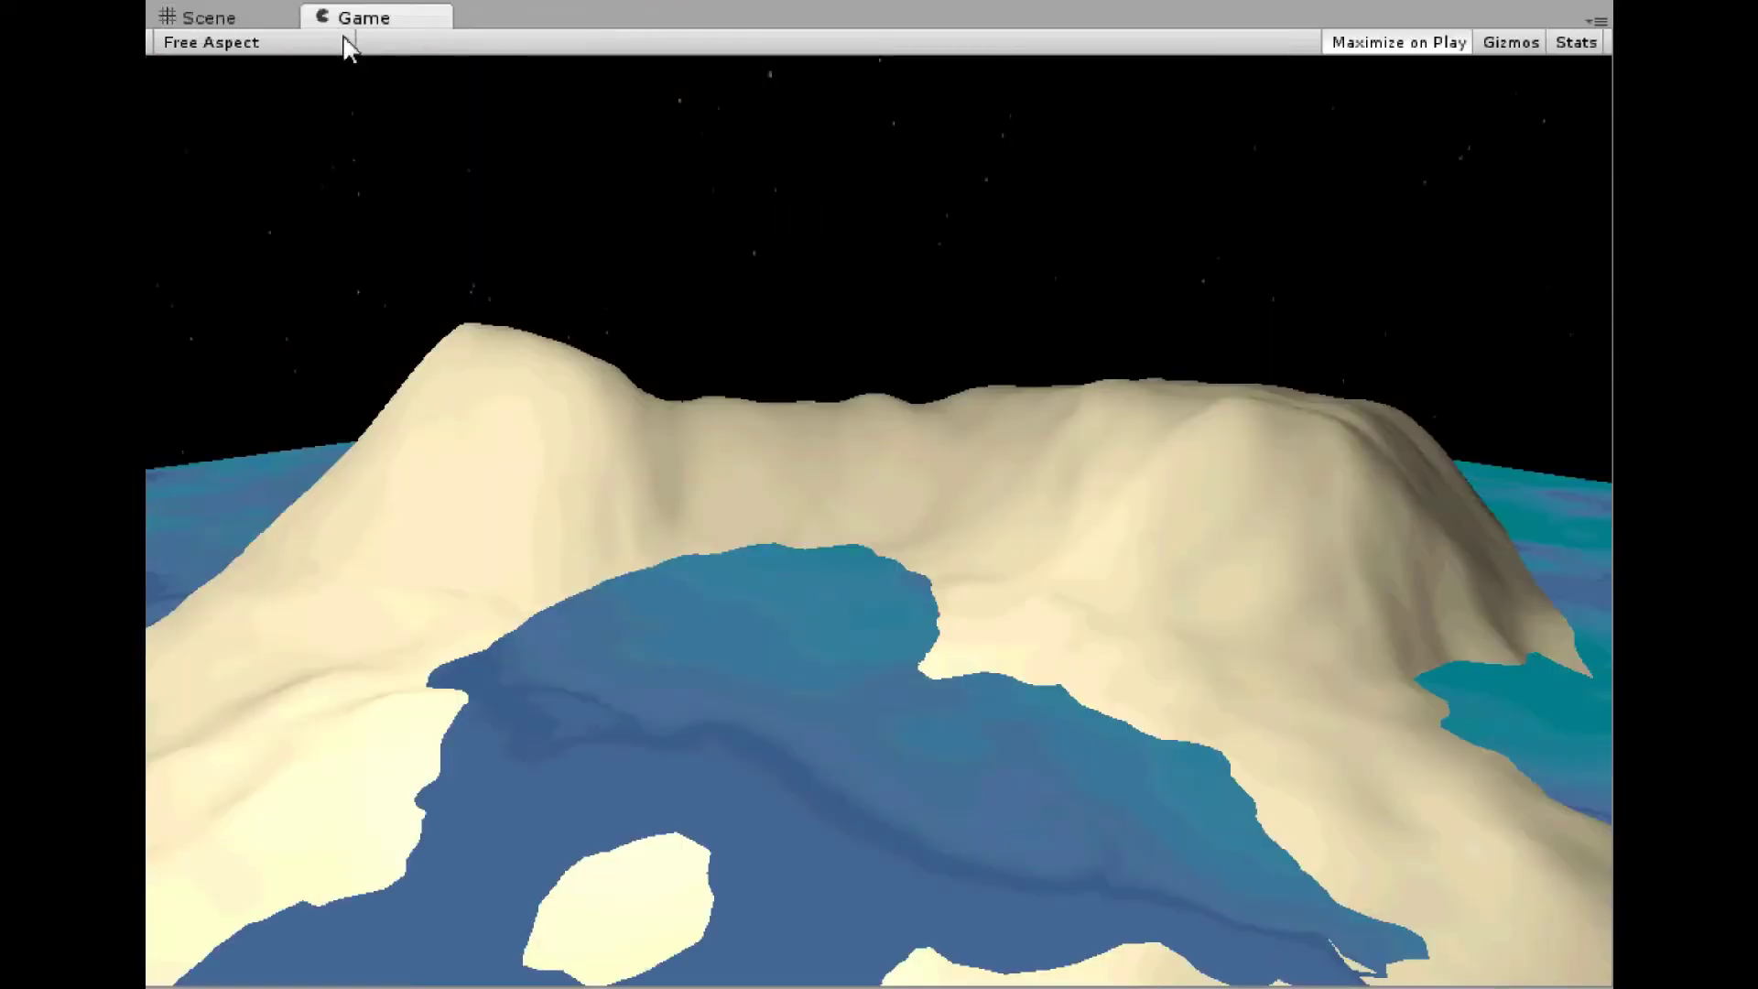
click(284, 18)
scroll(501, 263, down, 6)
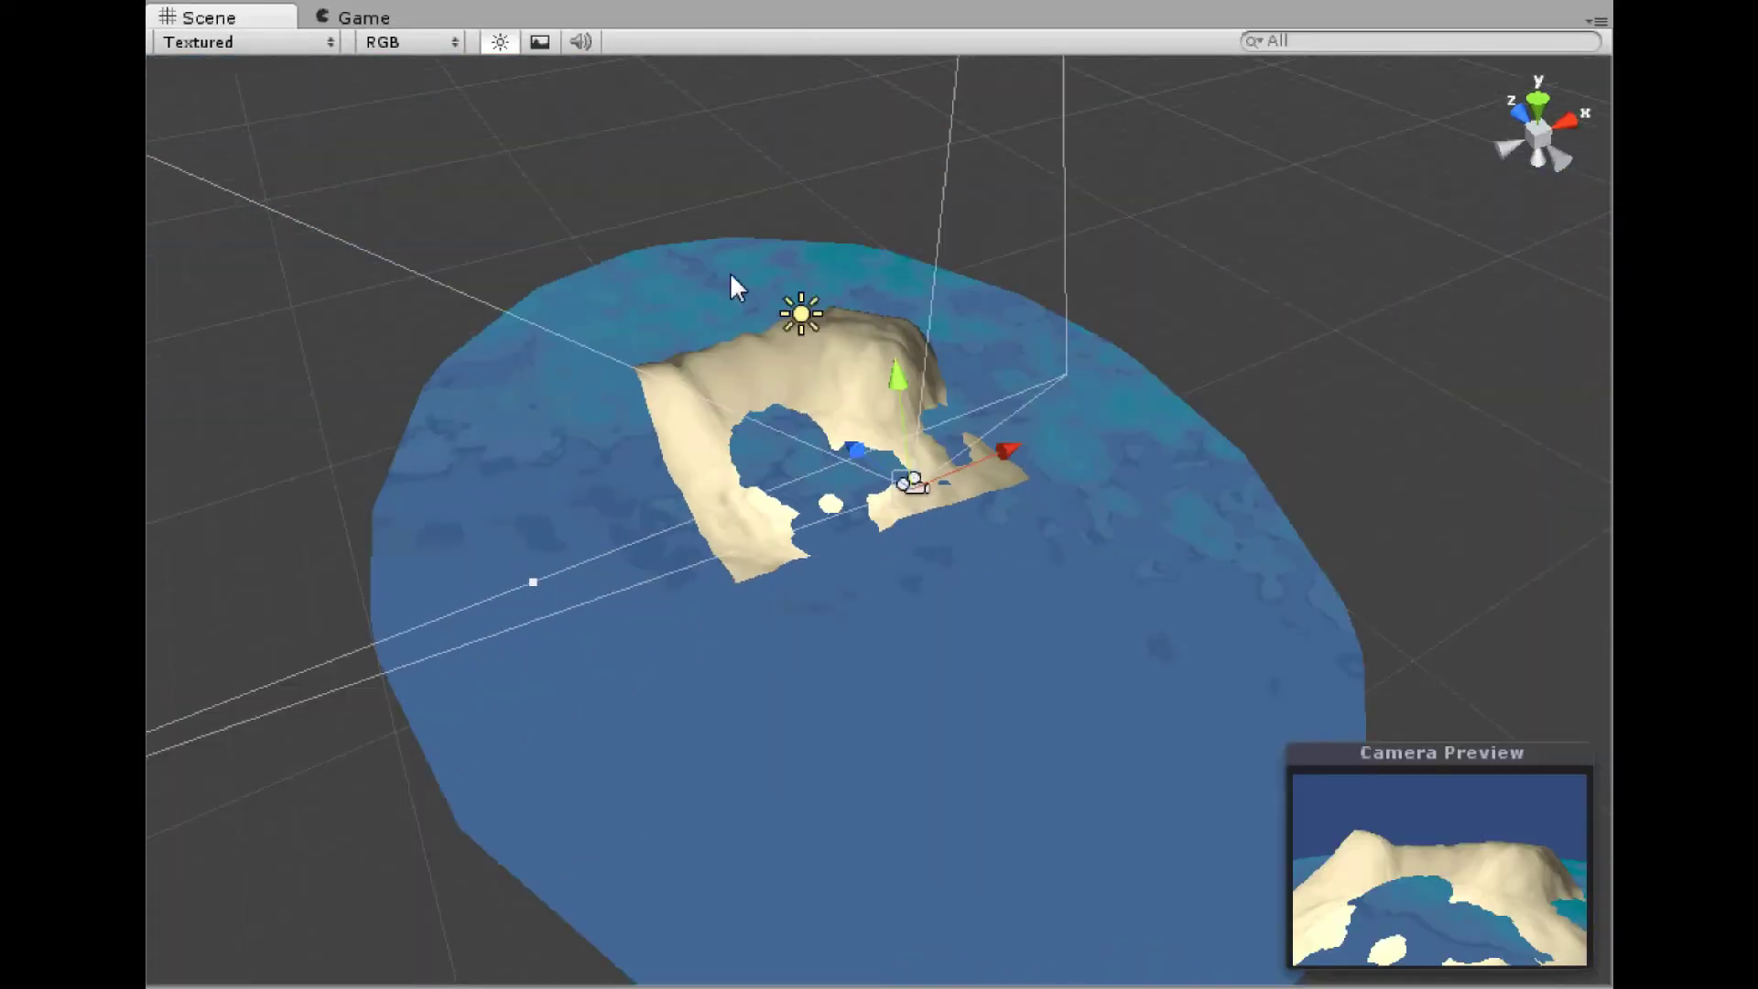
click(807, 321)
drag(786, 228, 775, 61)
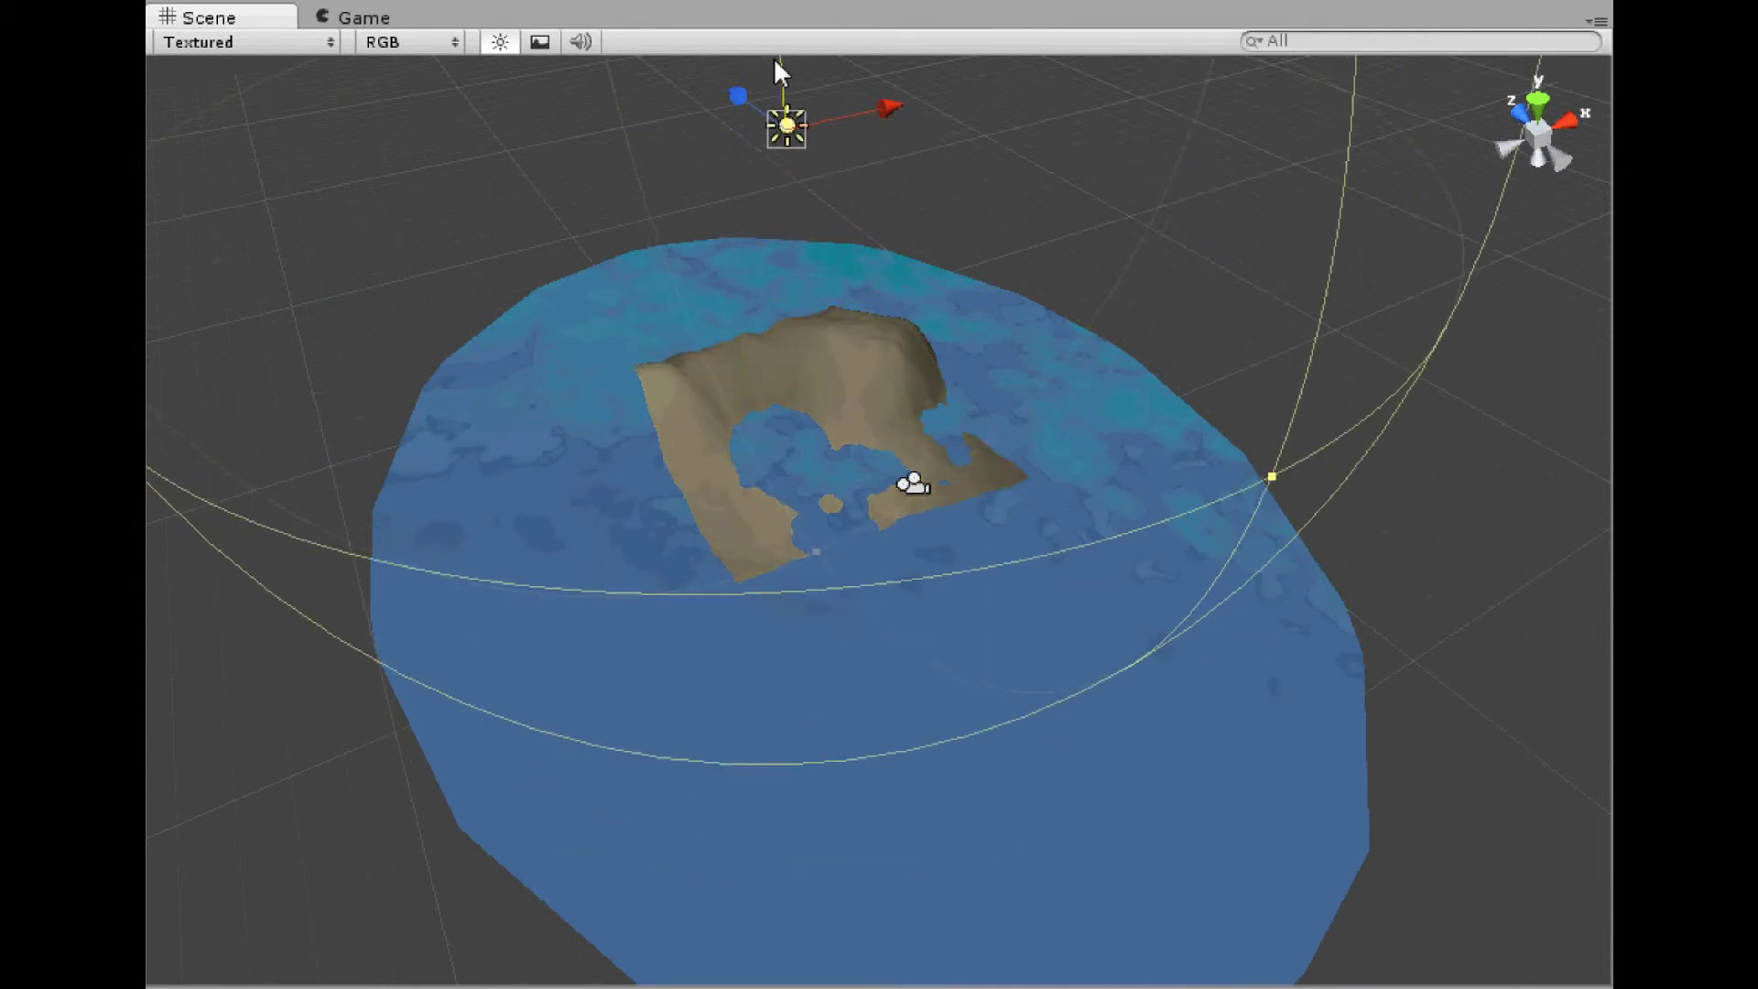
click(392, 20)
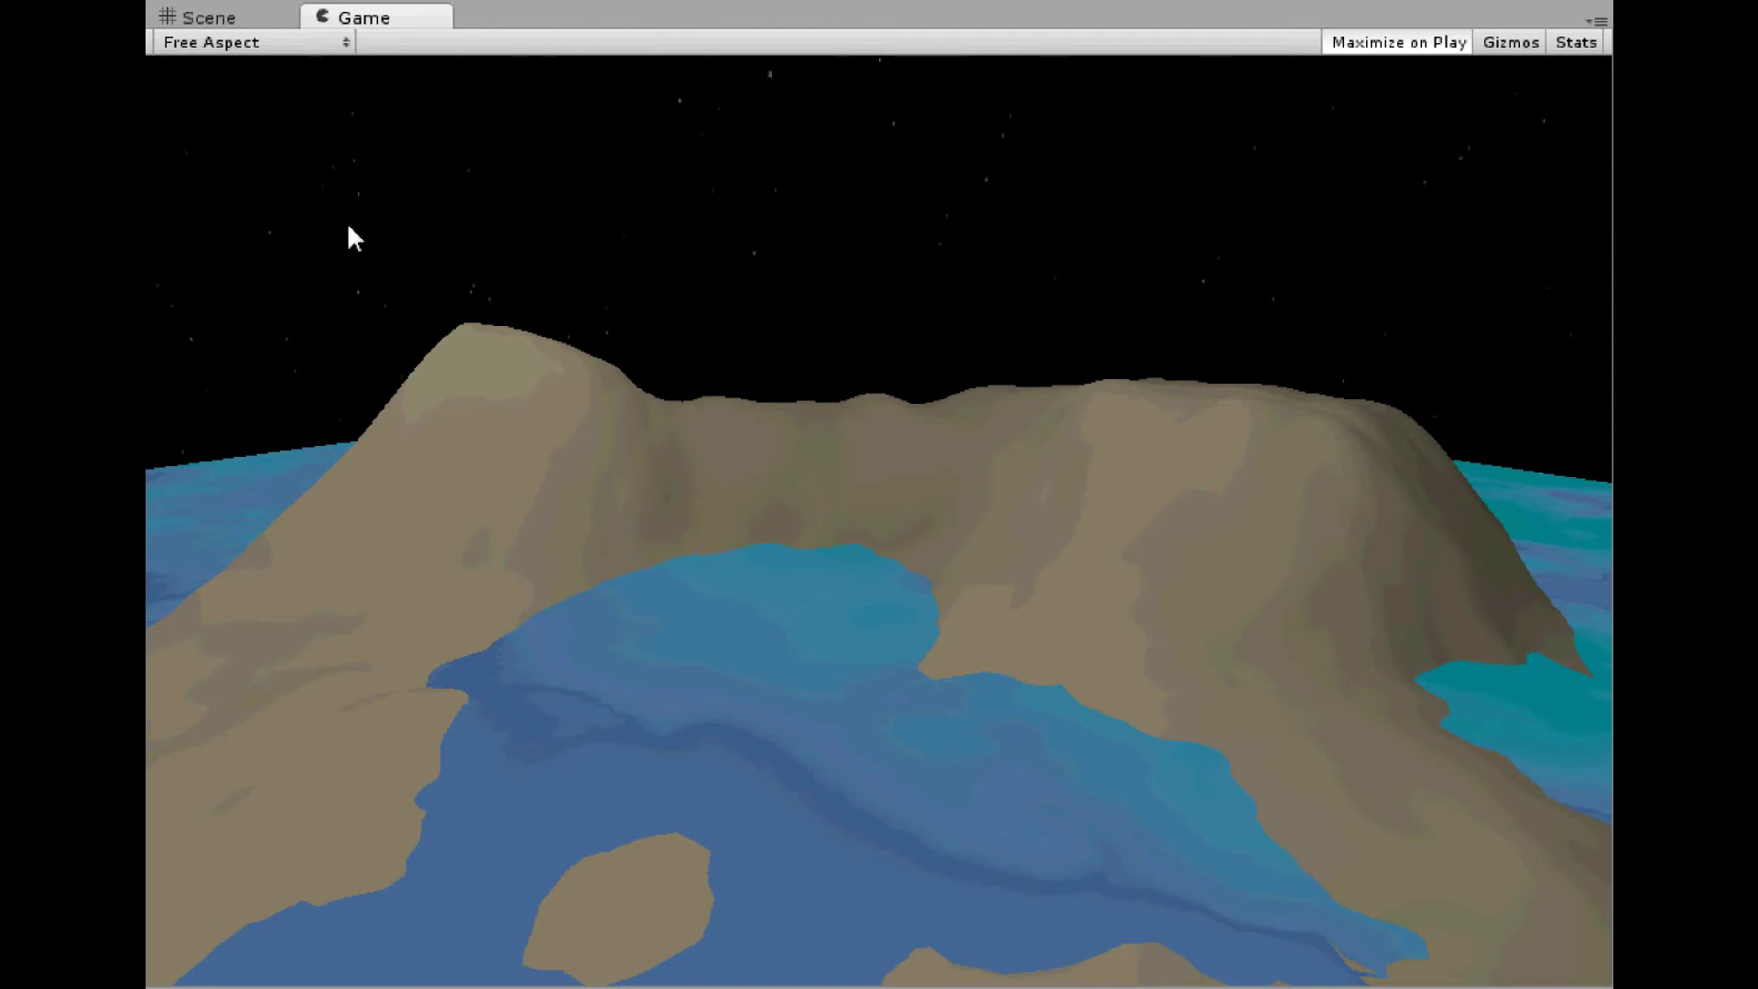
click(245, 22)
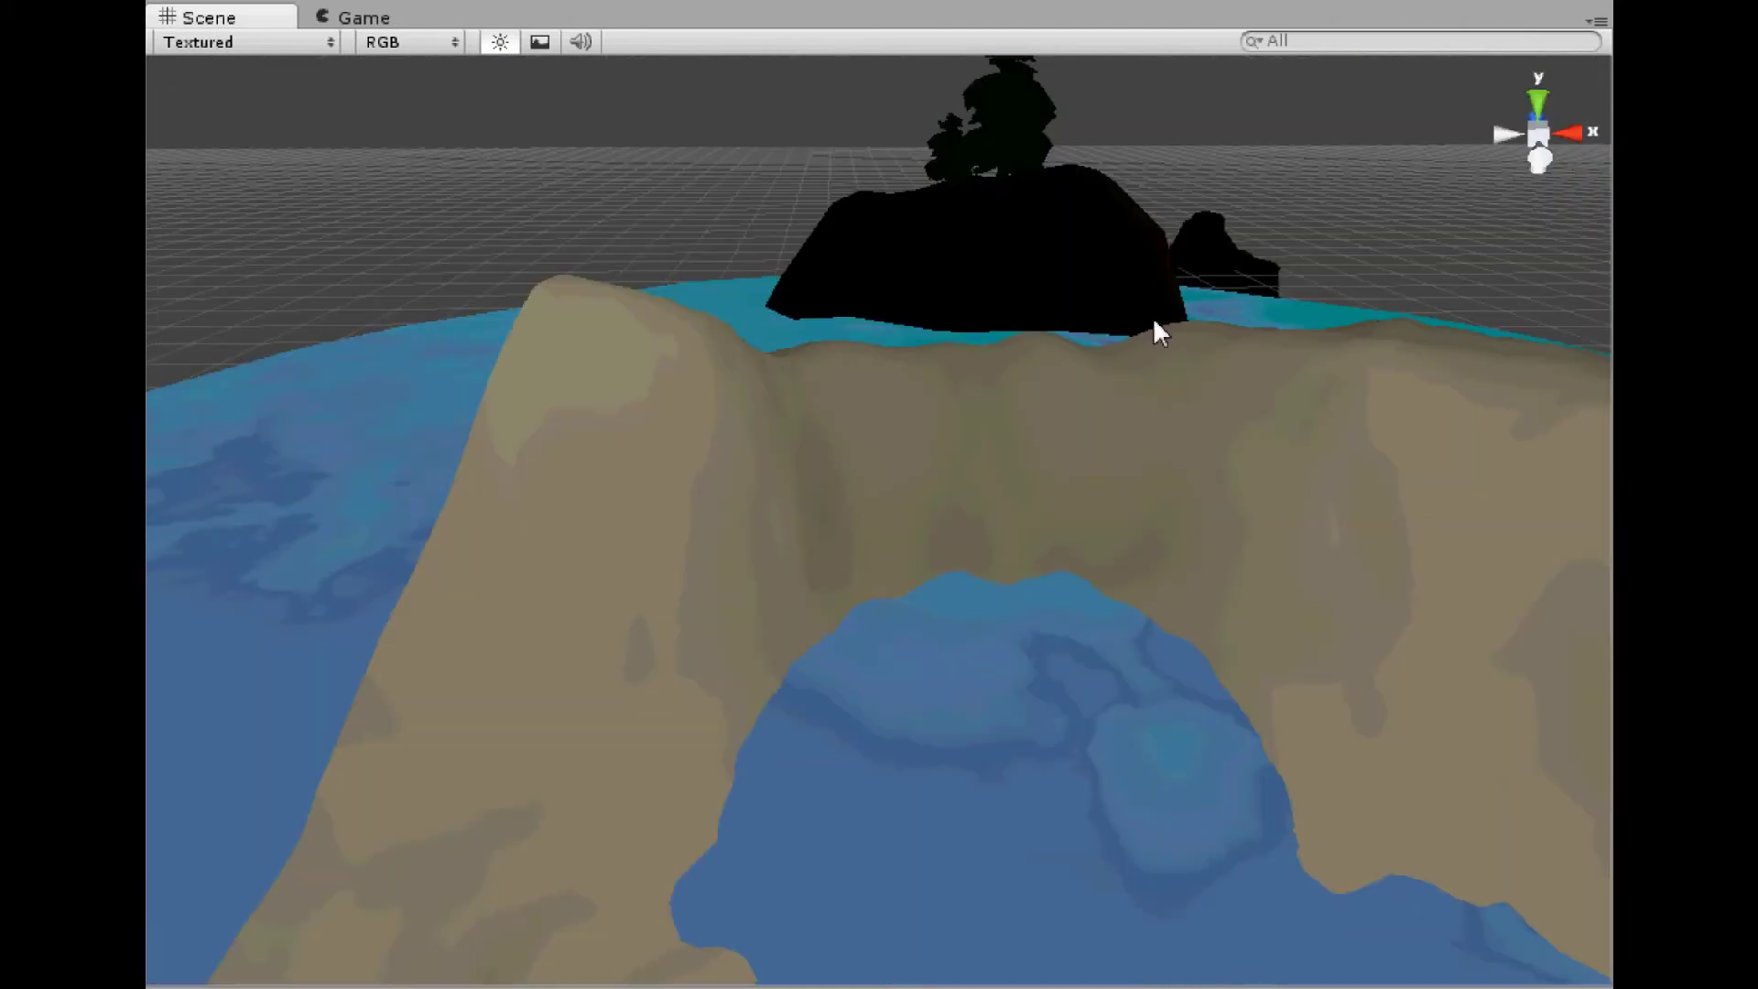
Delete the group of conifer trees standing on the dark island behind the terrain.
right_drag(1151, 330, 1273, 335)
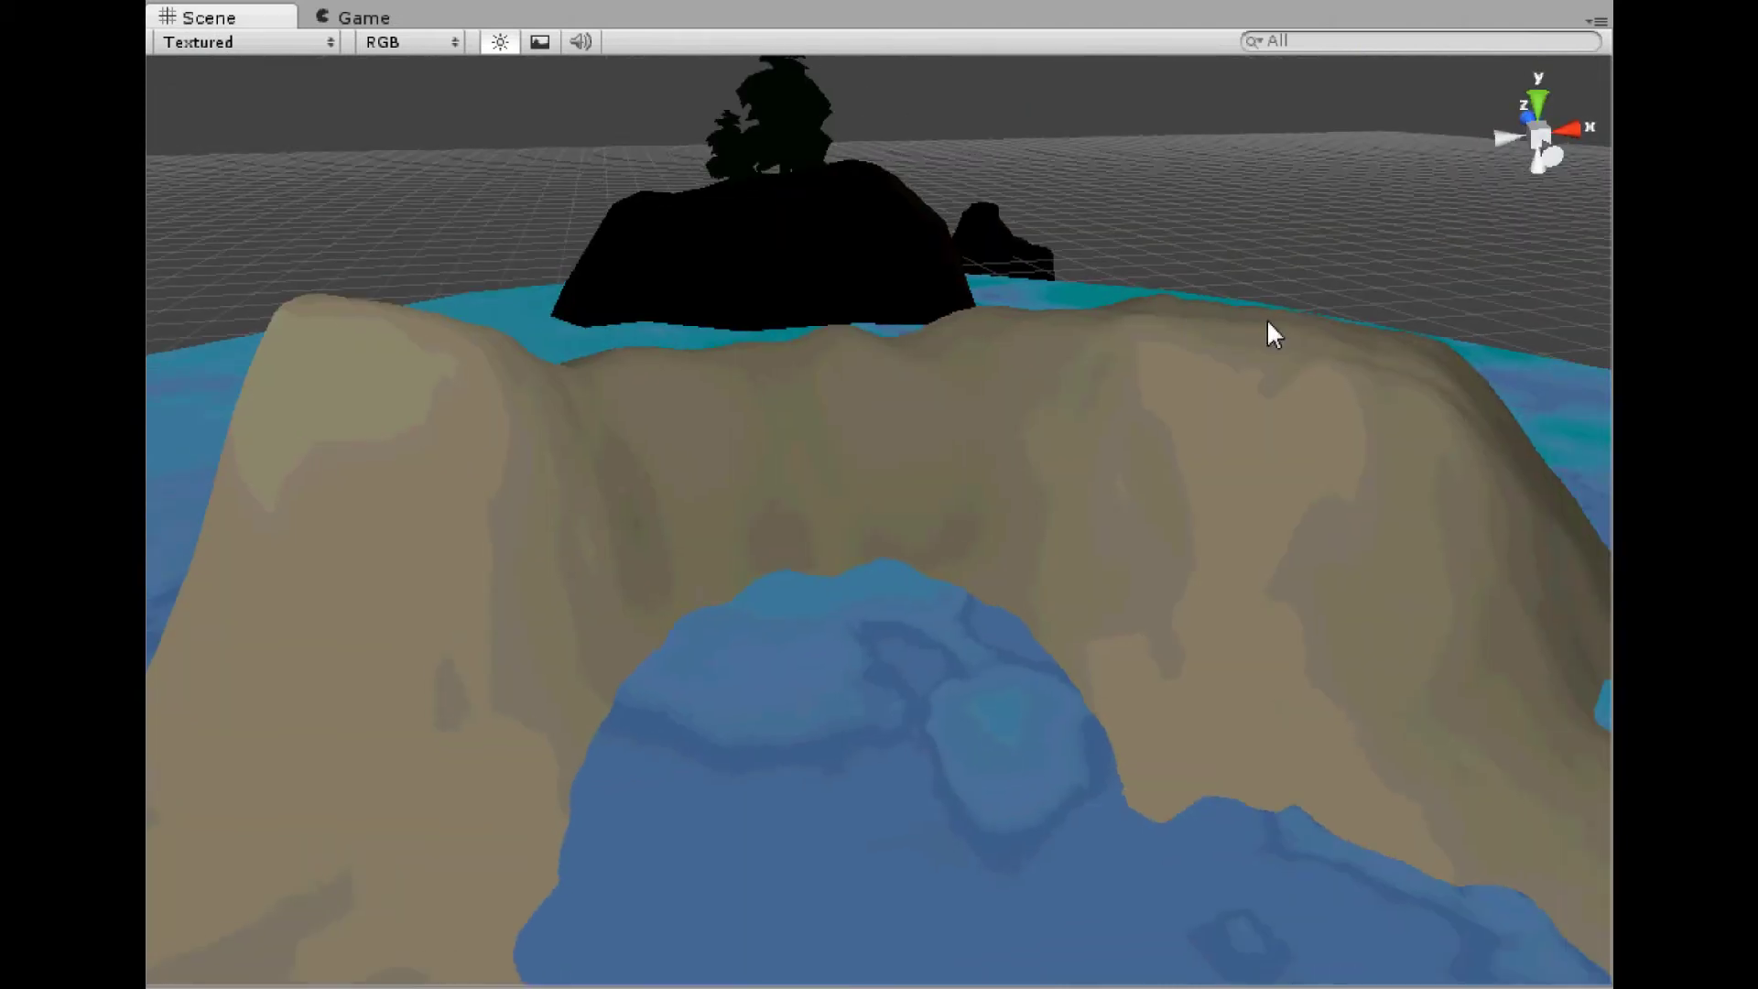
key(Up)
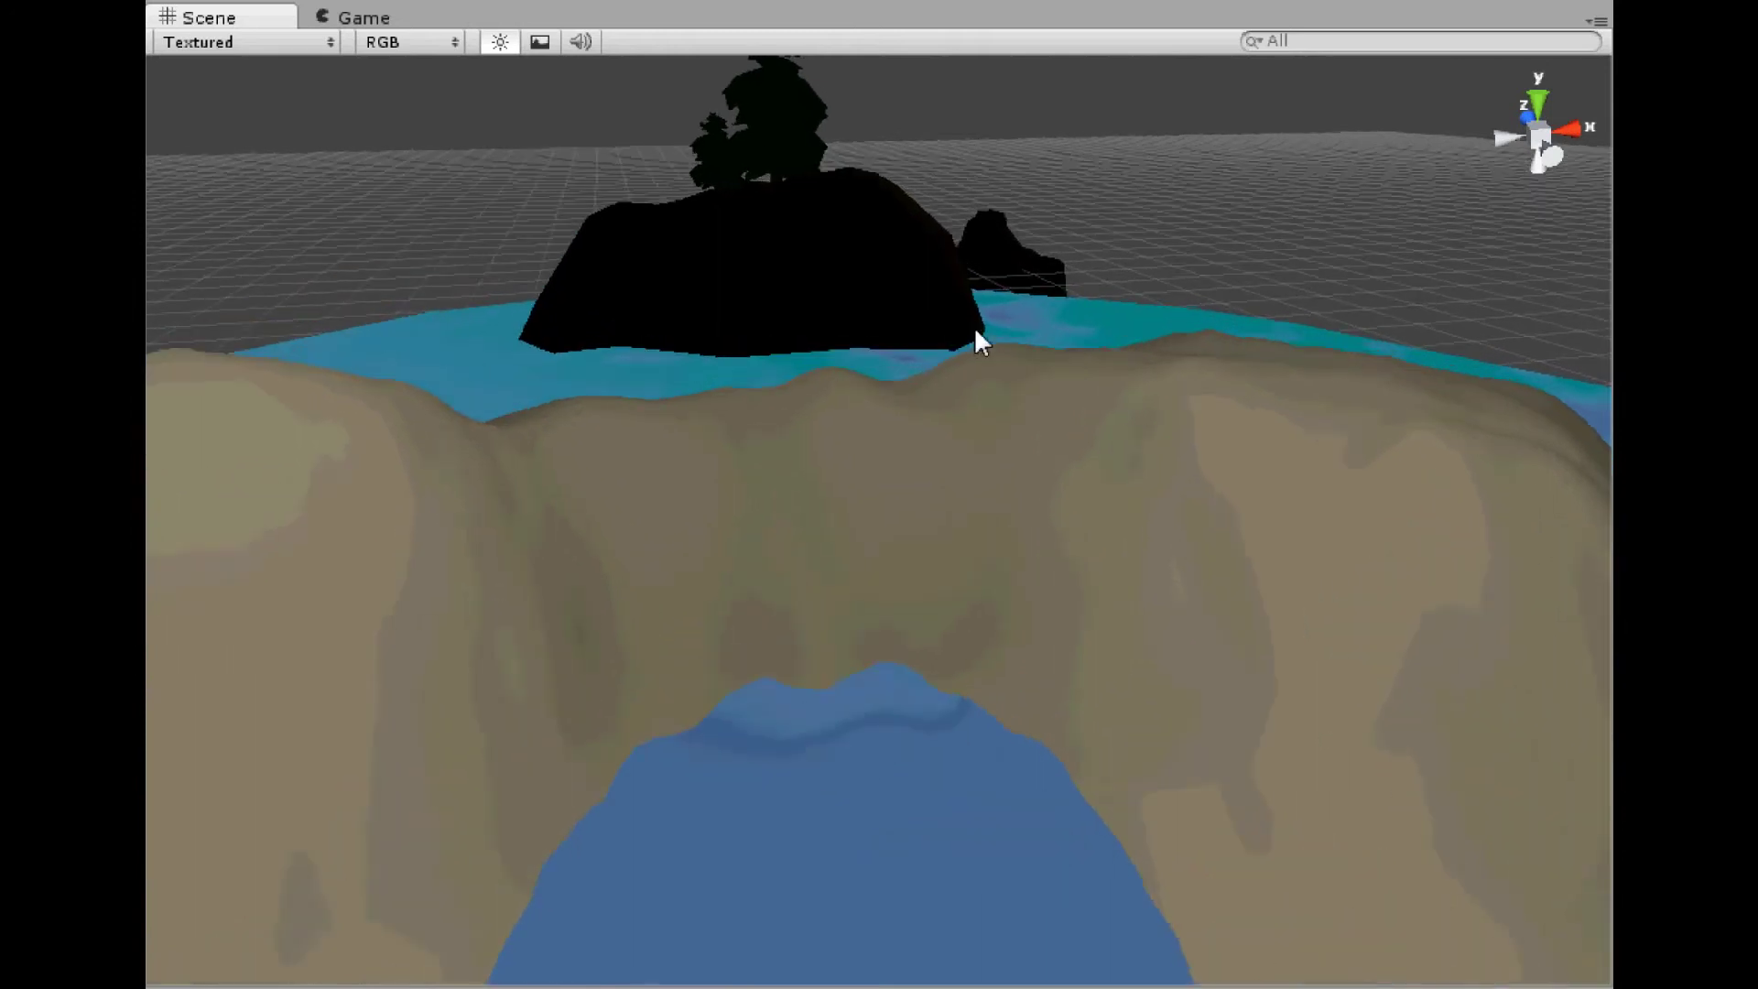
right_drag(968, 335, 994, 242)
click(995, 242)
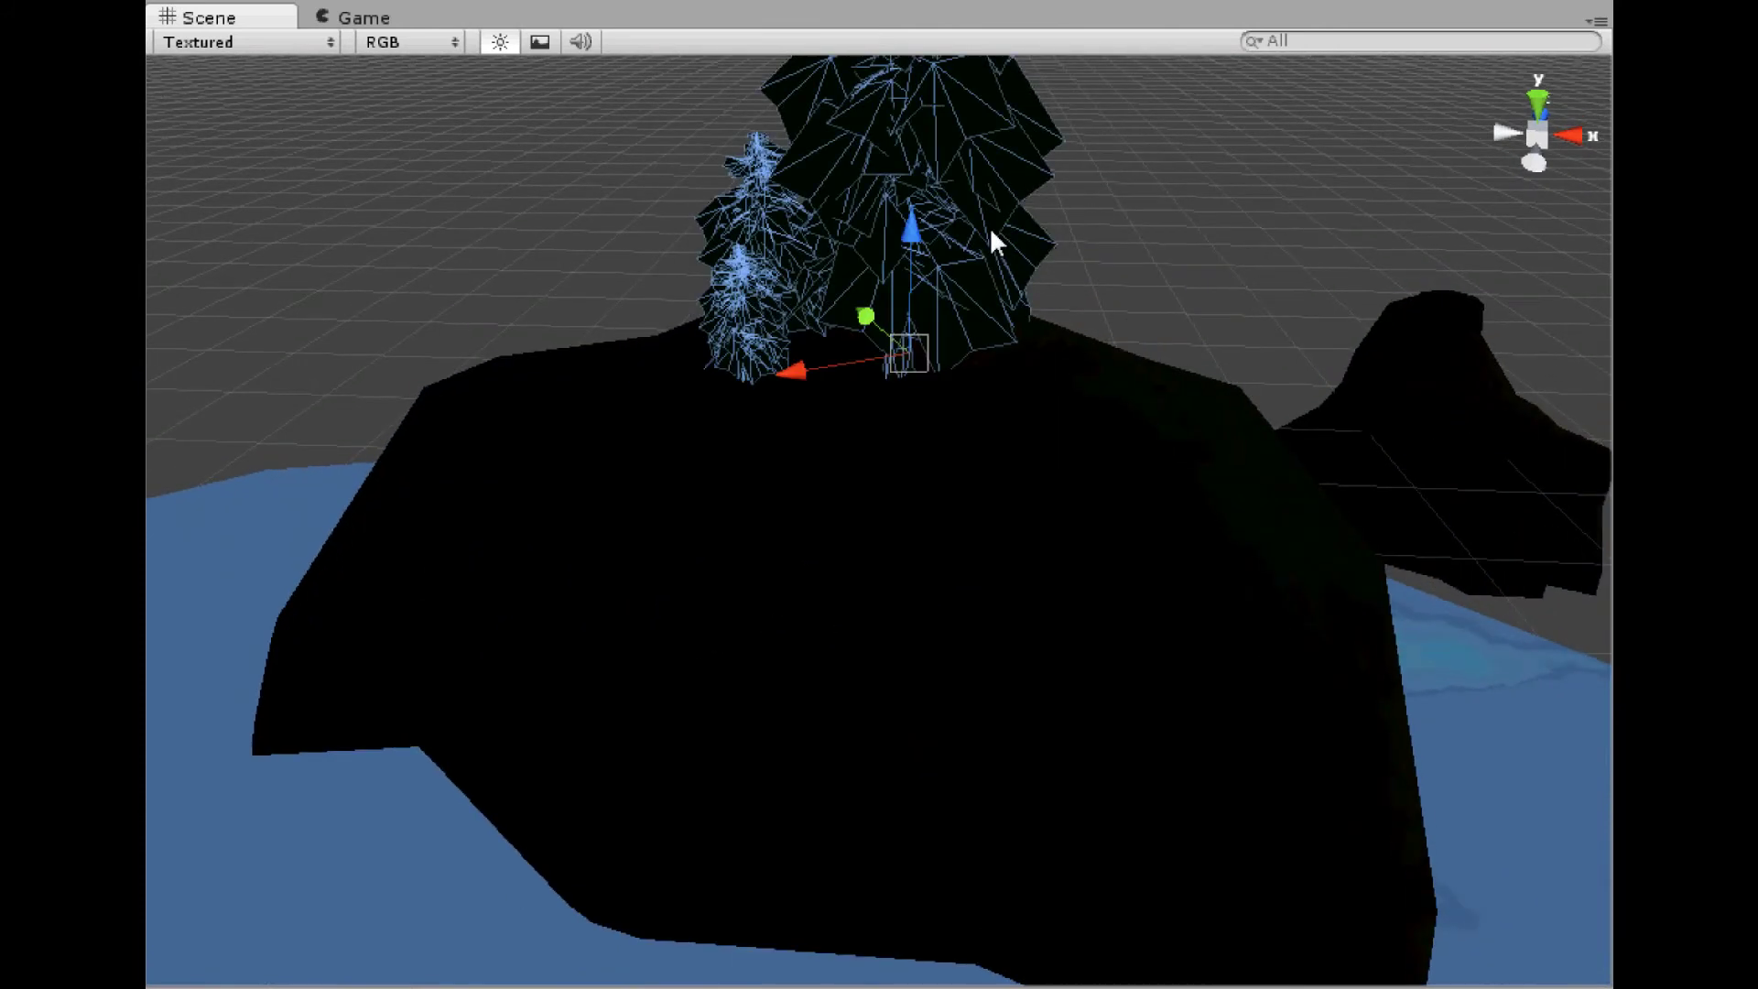
click(220, 2)
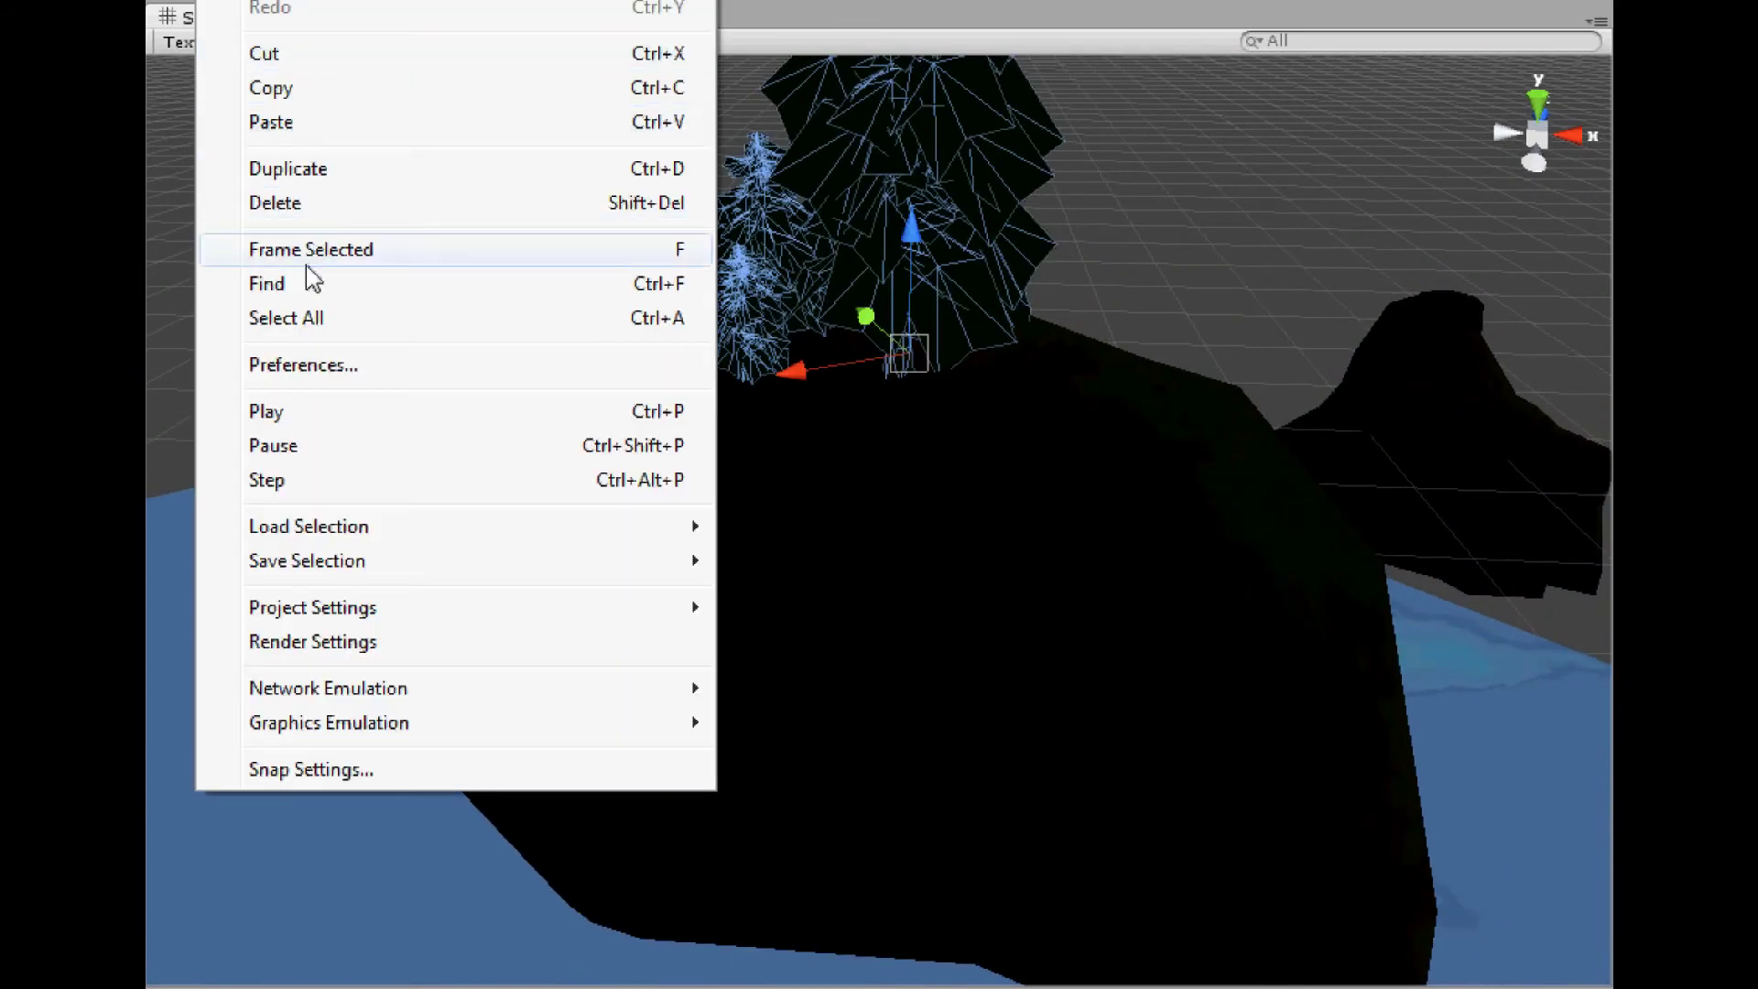
click(302, 200)
click(1304, 539)
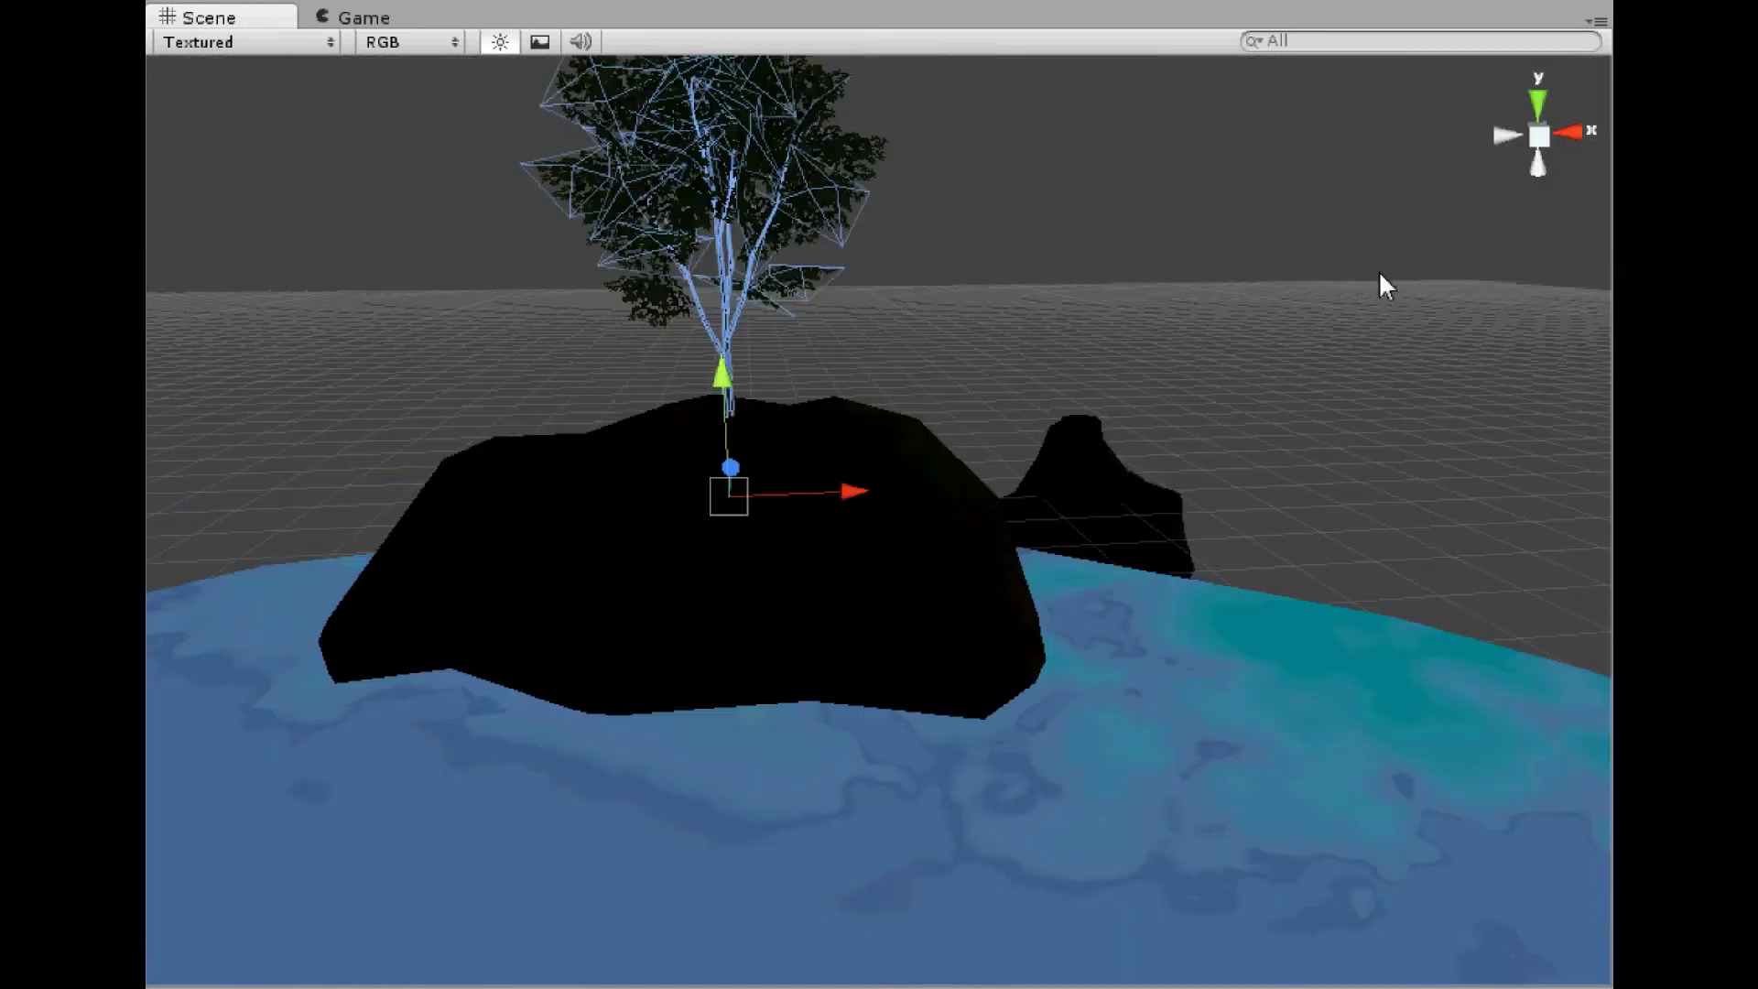
Examine the broadleaf tree on the dark island up close and from the far side of the lagoon.
right_drag(1292, 249, 1034, 128)
click(1170, 190)
scroll(1104, 211, down, 1)
scroll(1086, 200, up, 2)
scroll(1029, 185, up, 3)
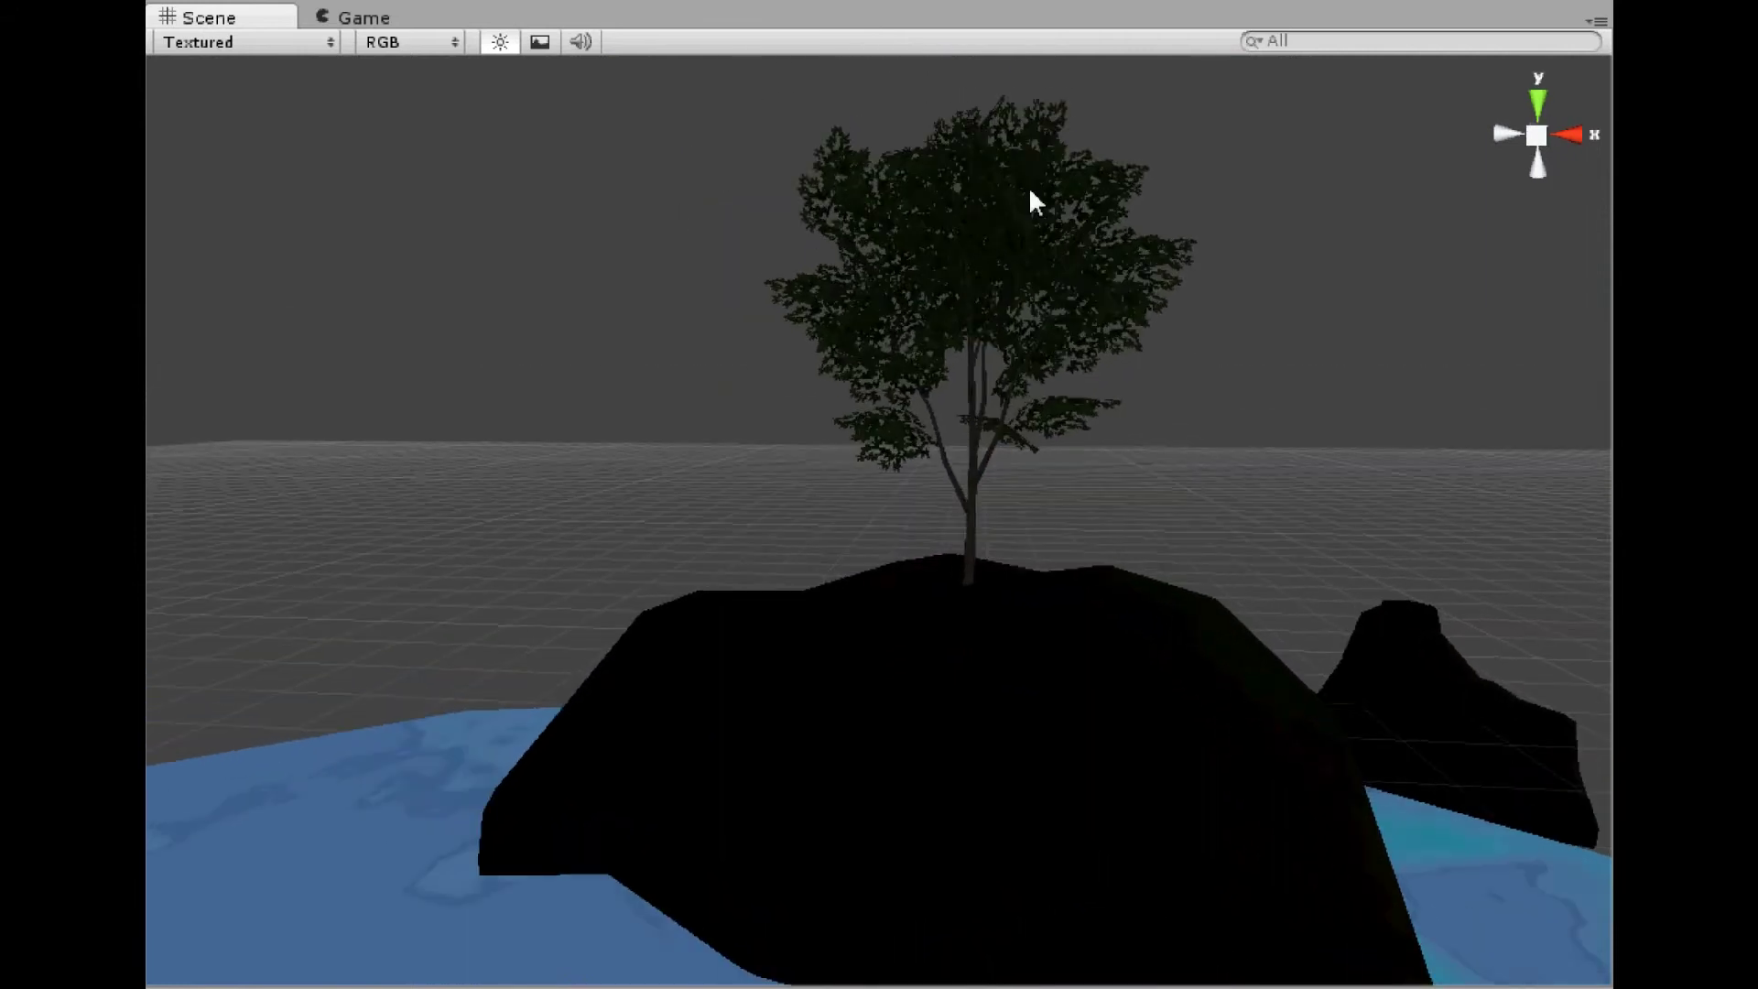
scroll(1023, 315, down, 8)
scroll(784, 227, down, 2)
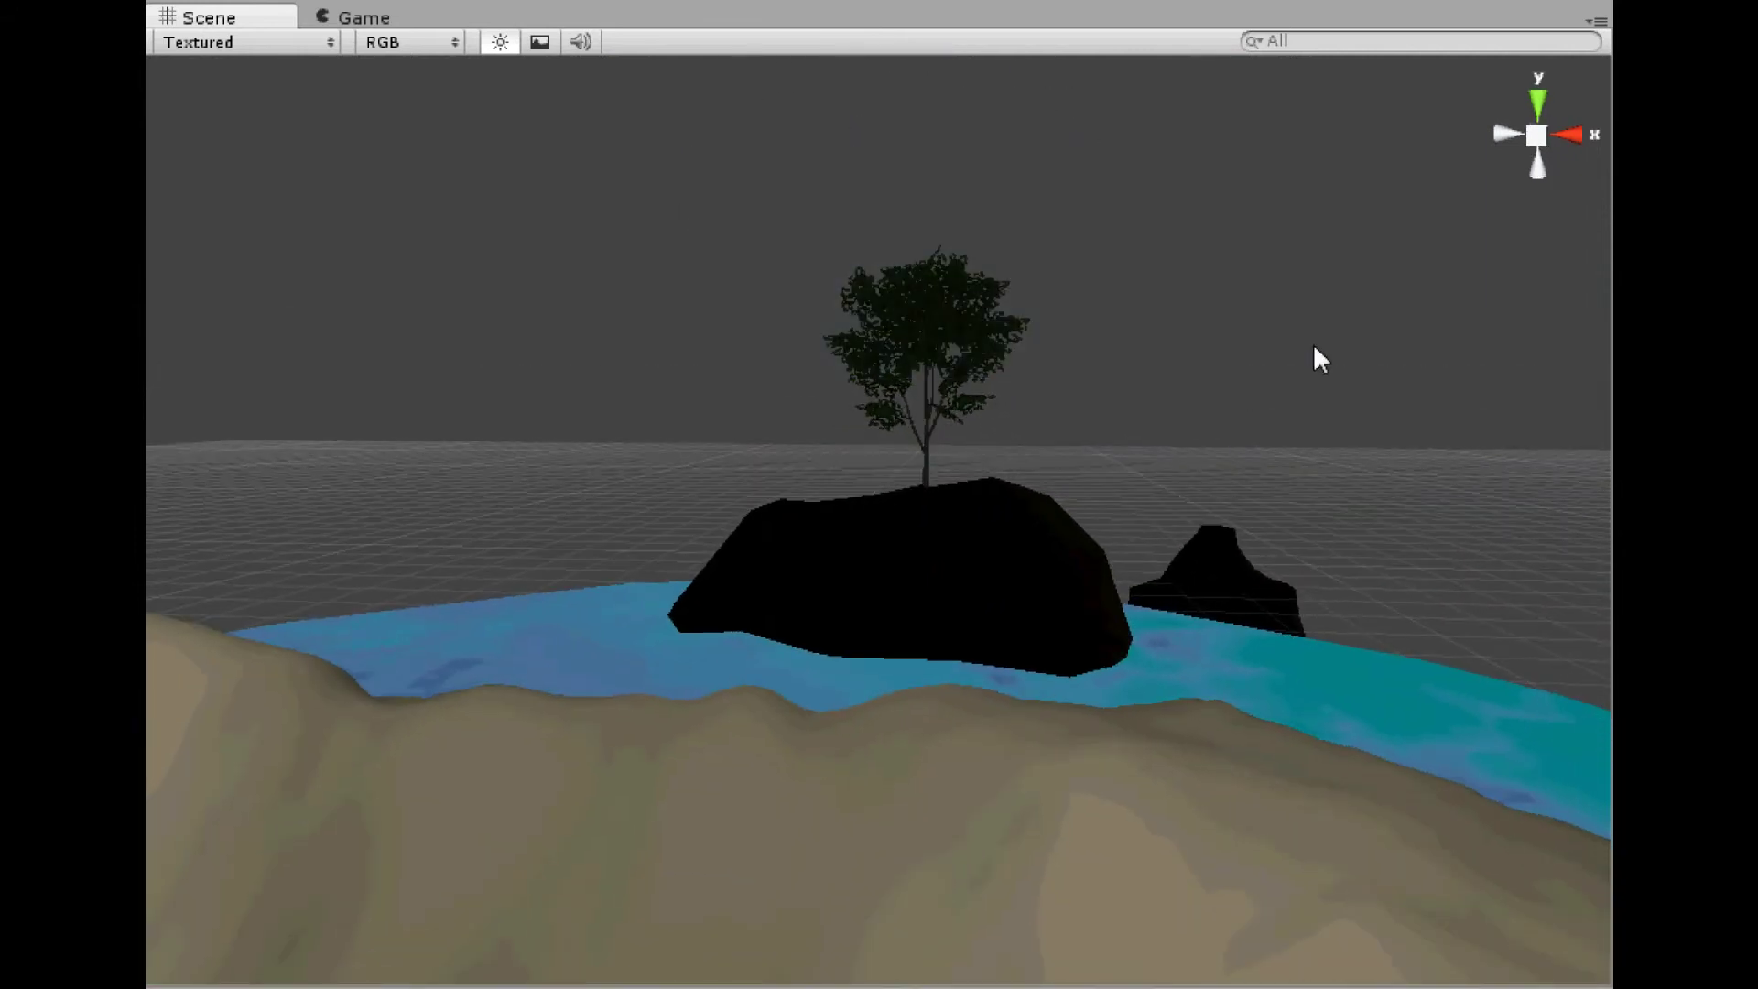
scroll(1313, 344, down, 4)
right_drag(1176, 250, 1398, 390)
scroll(1189, 397, down, 5)
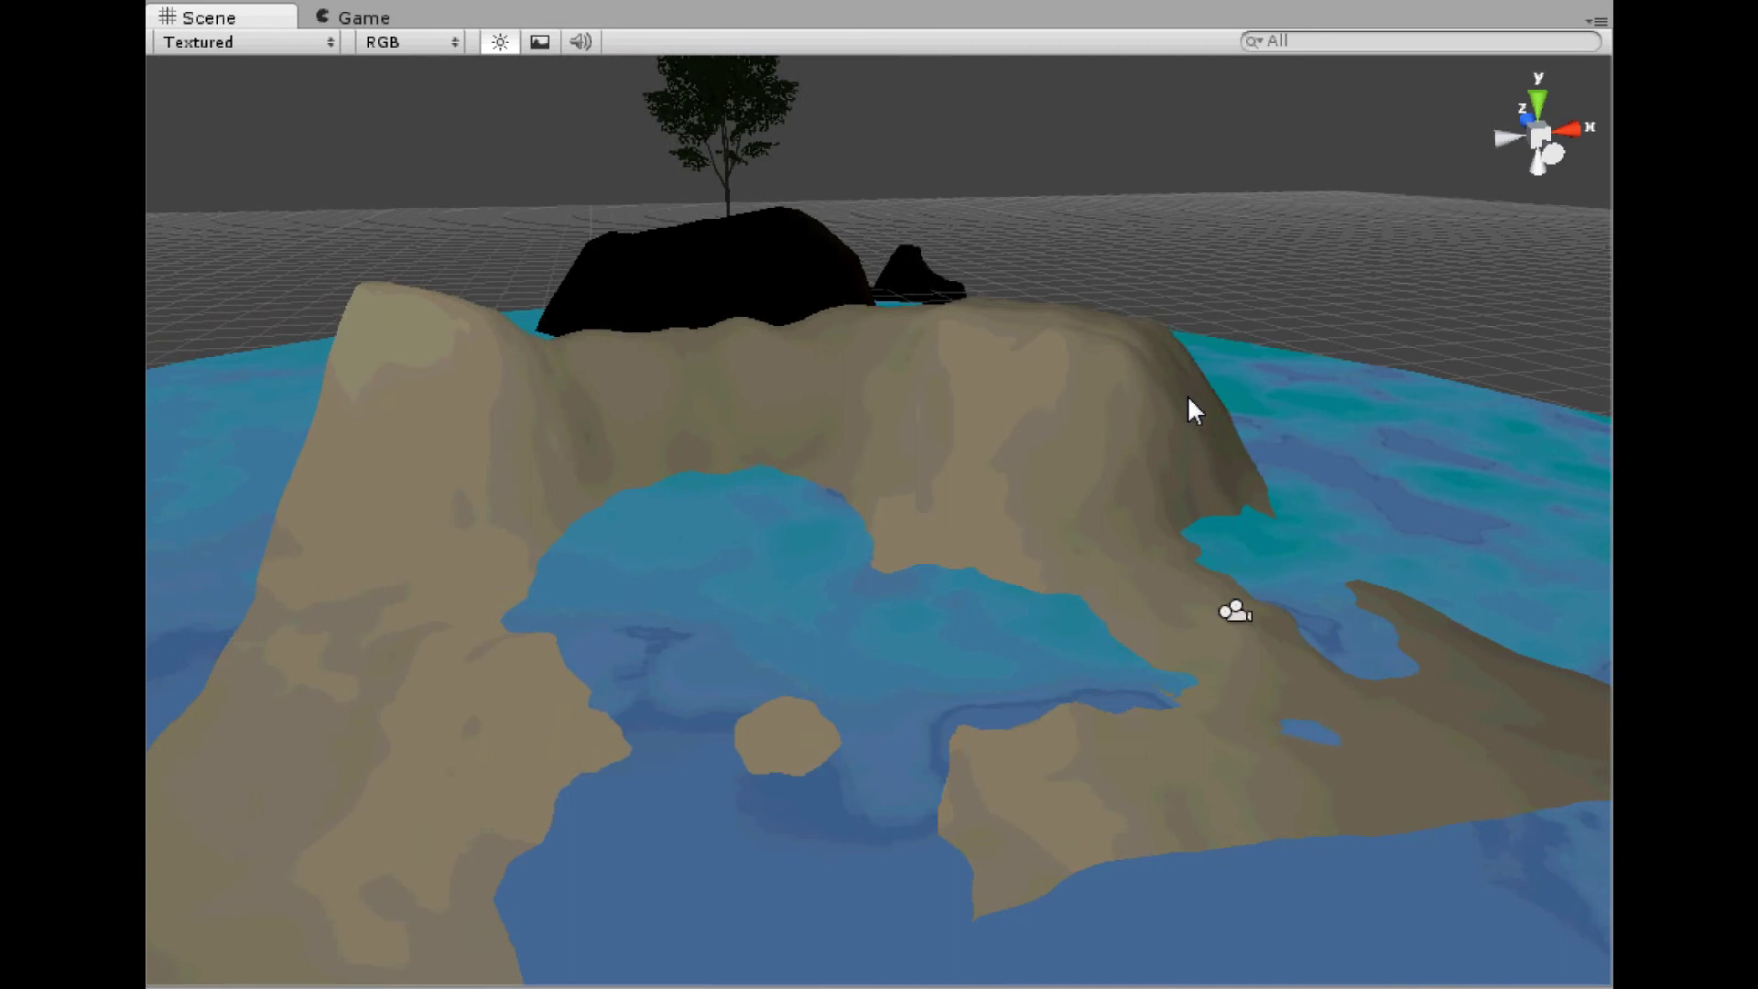
right_drag(1198, 380, 1111, 436)
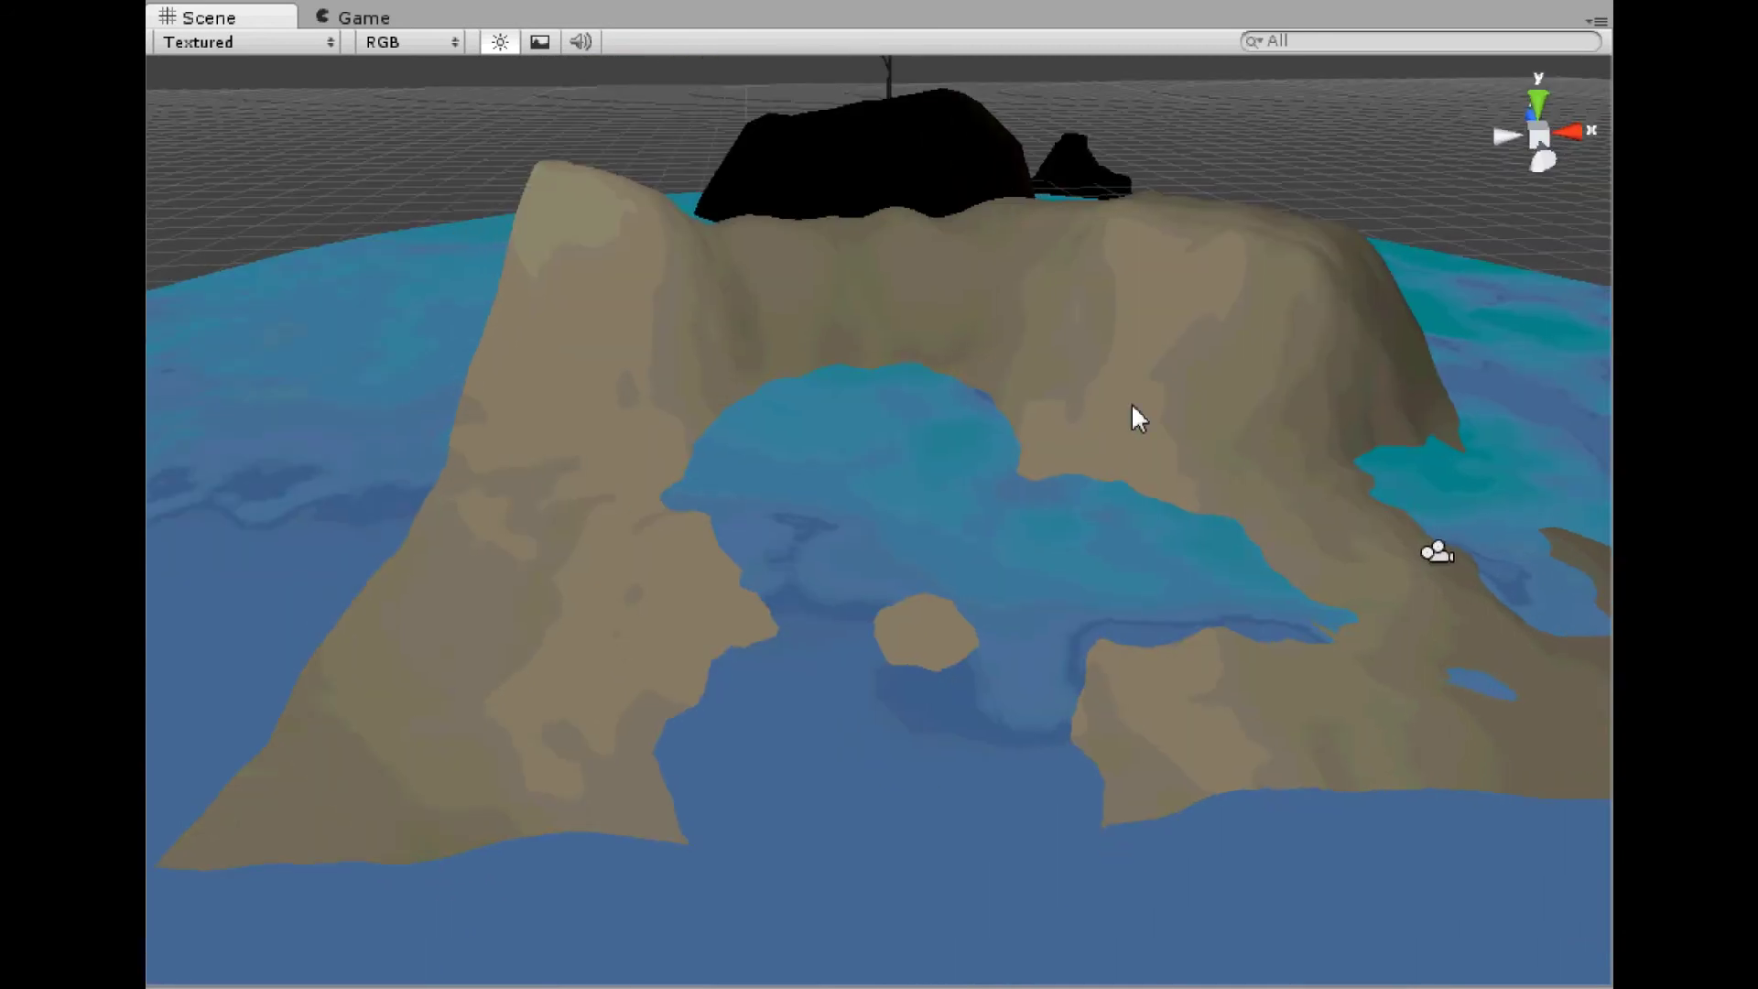
scroll(1135, 412, down, 2)
Play the scene in the game view, move forward over the lagoon past the mountains, and stop the run.
click(381, 20)
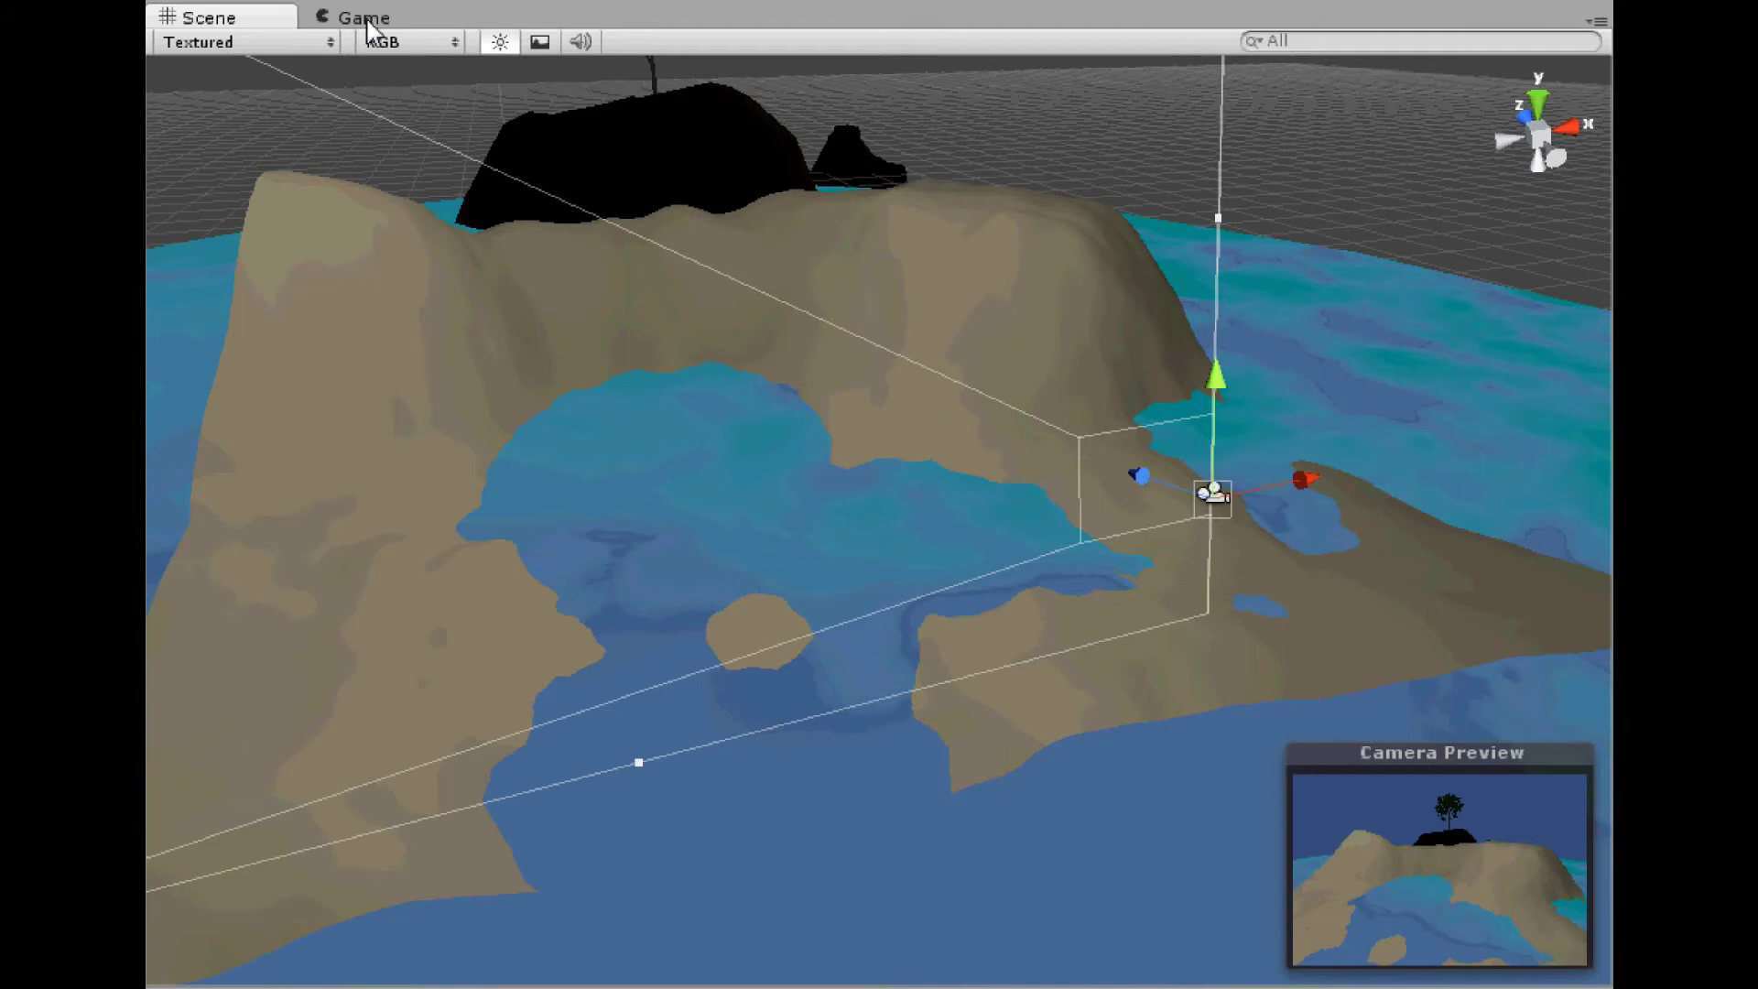
click(363, 18)
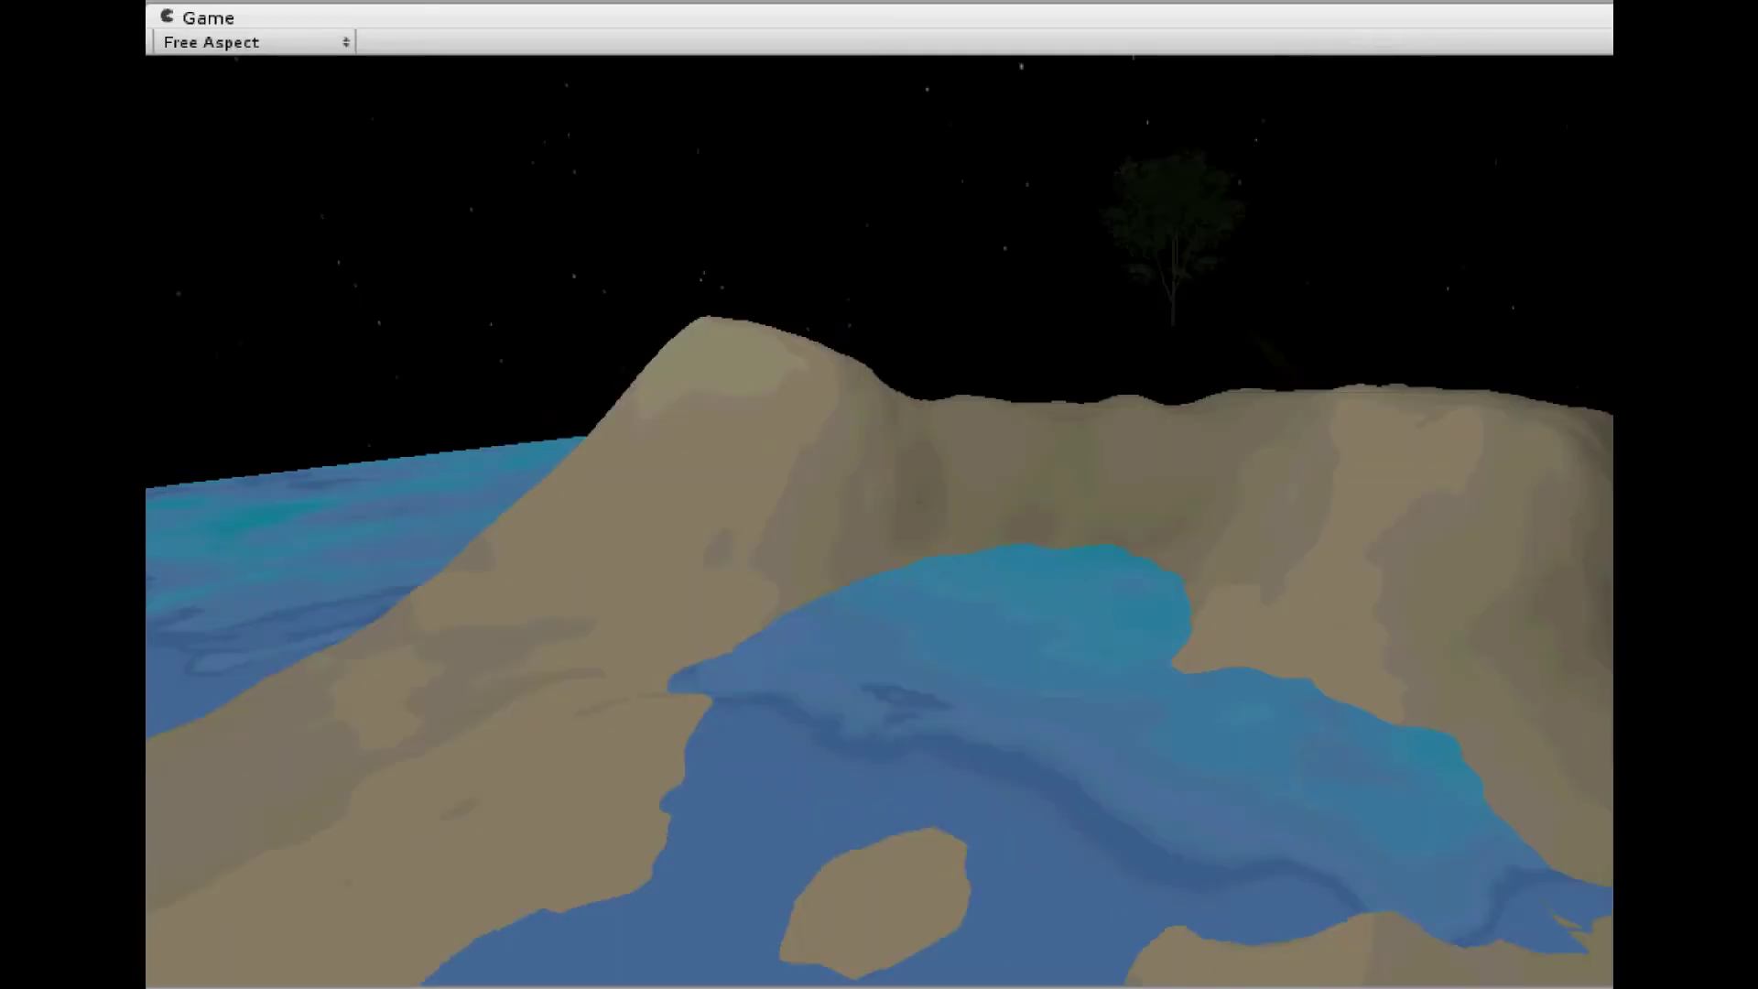
key(w)
key(w)
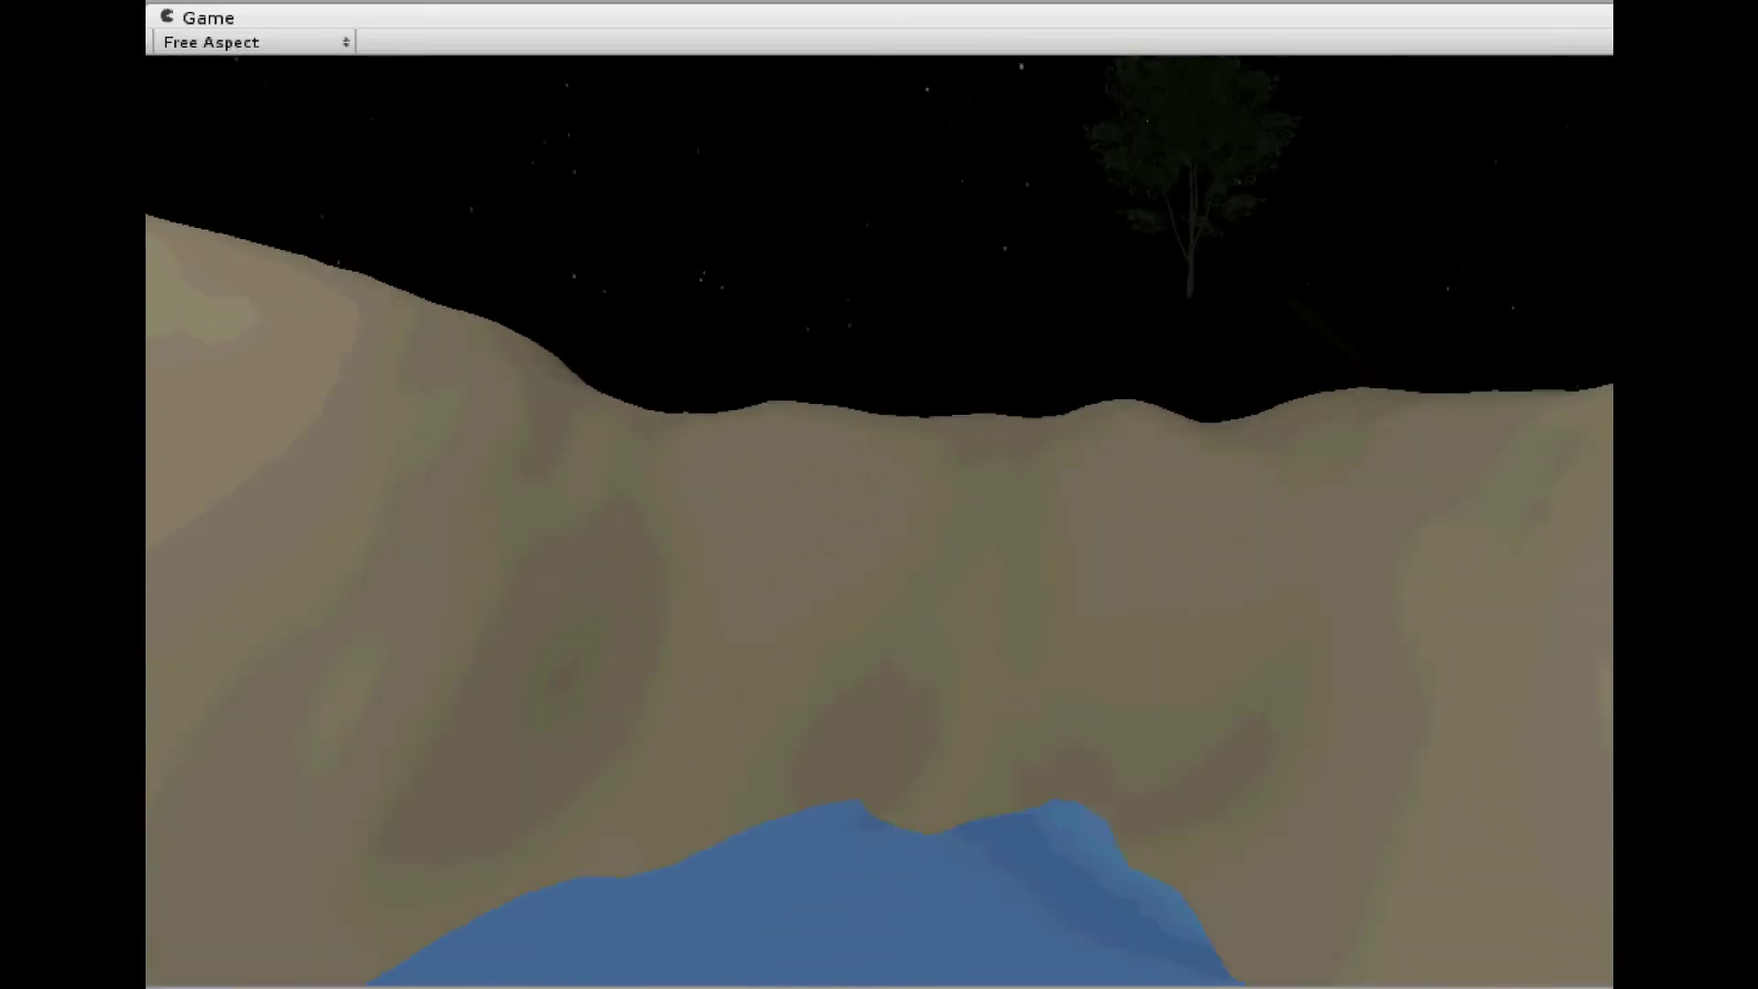
key(w)
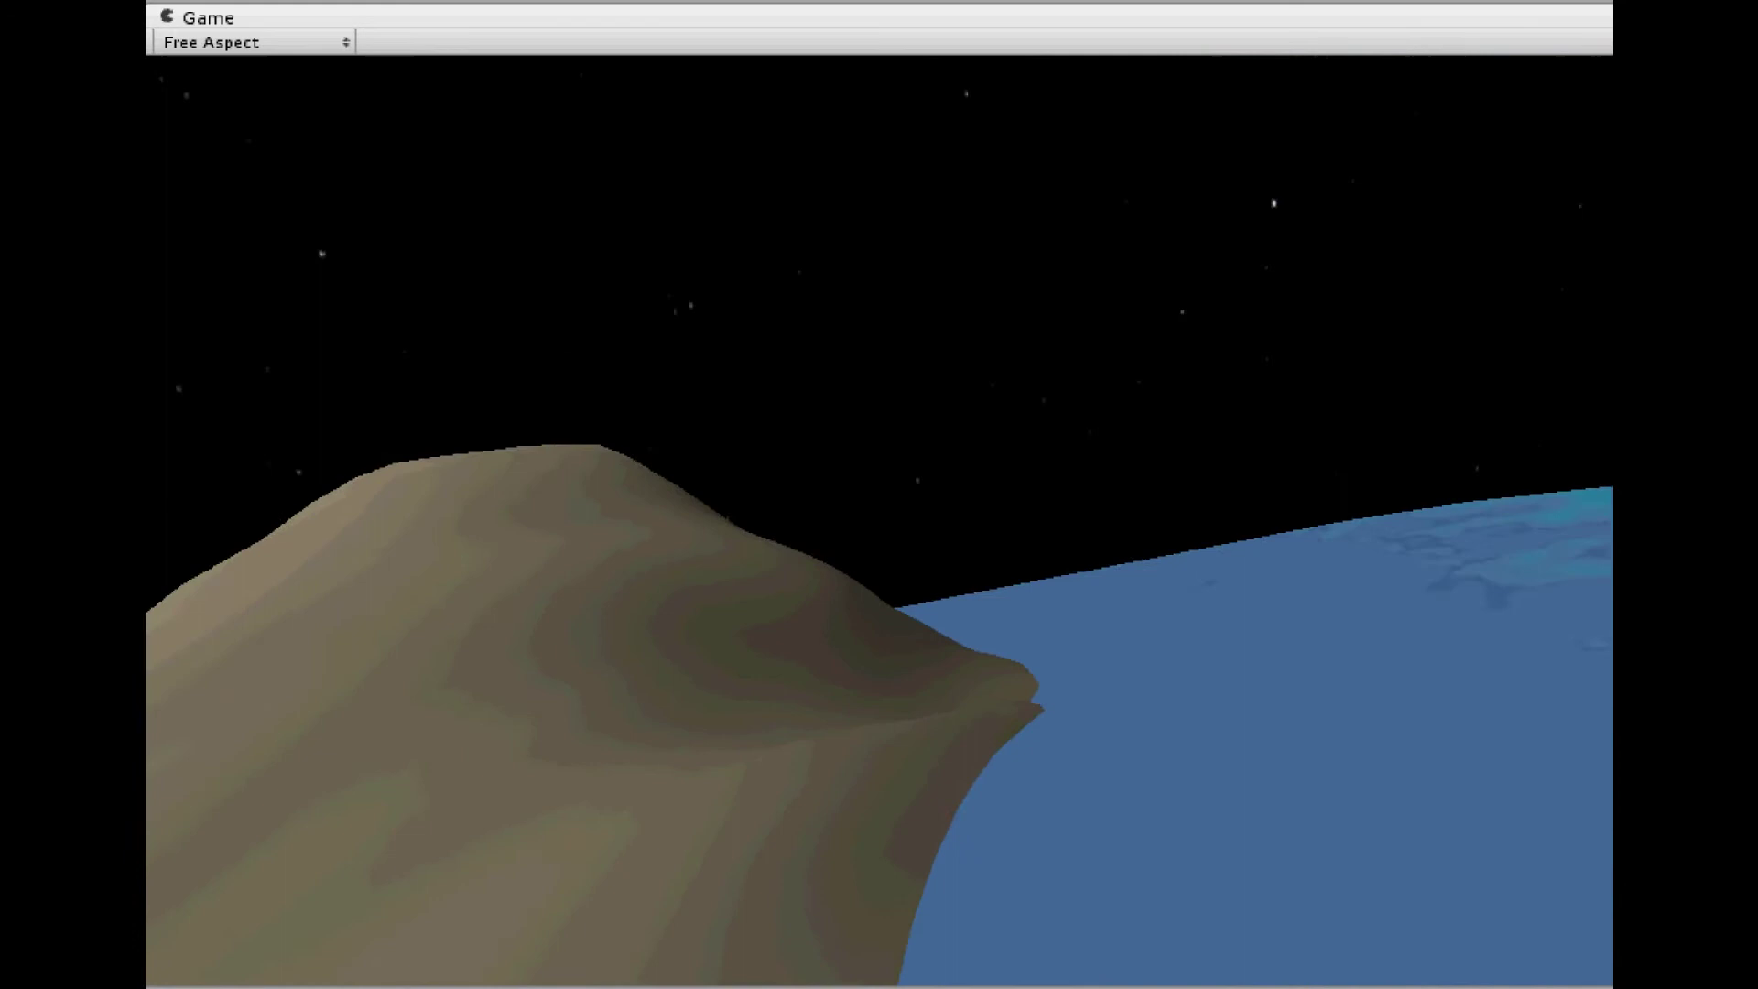
key(w)
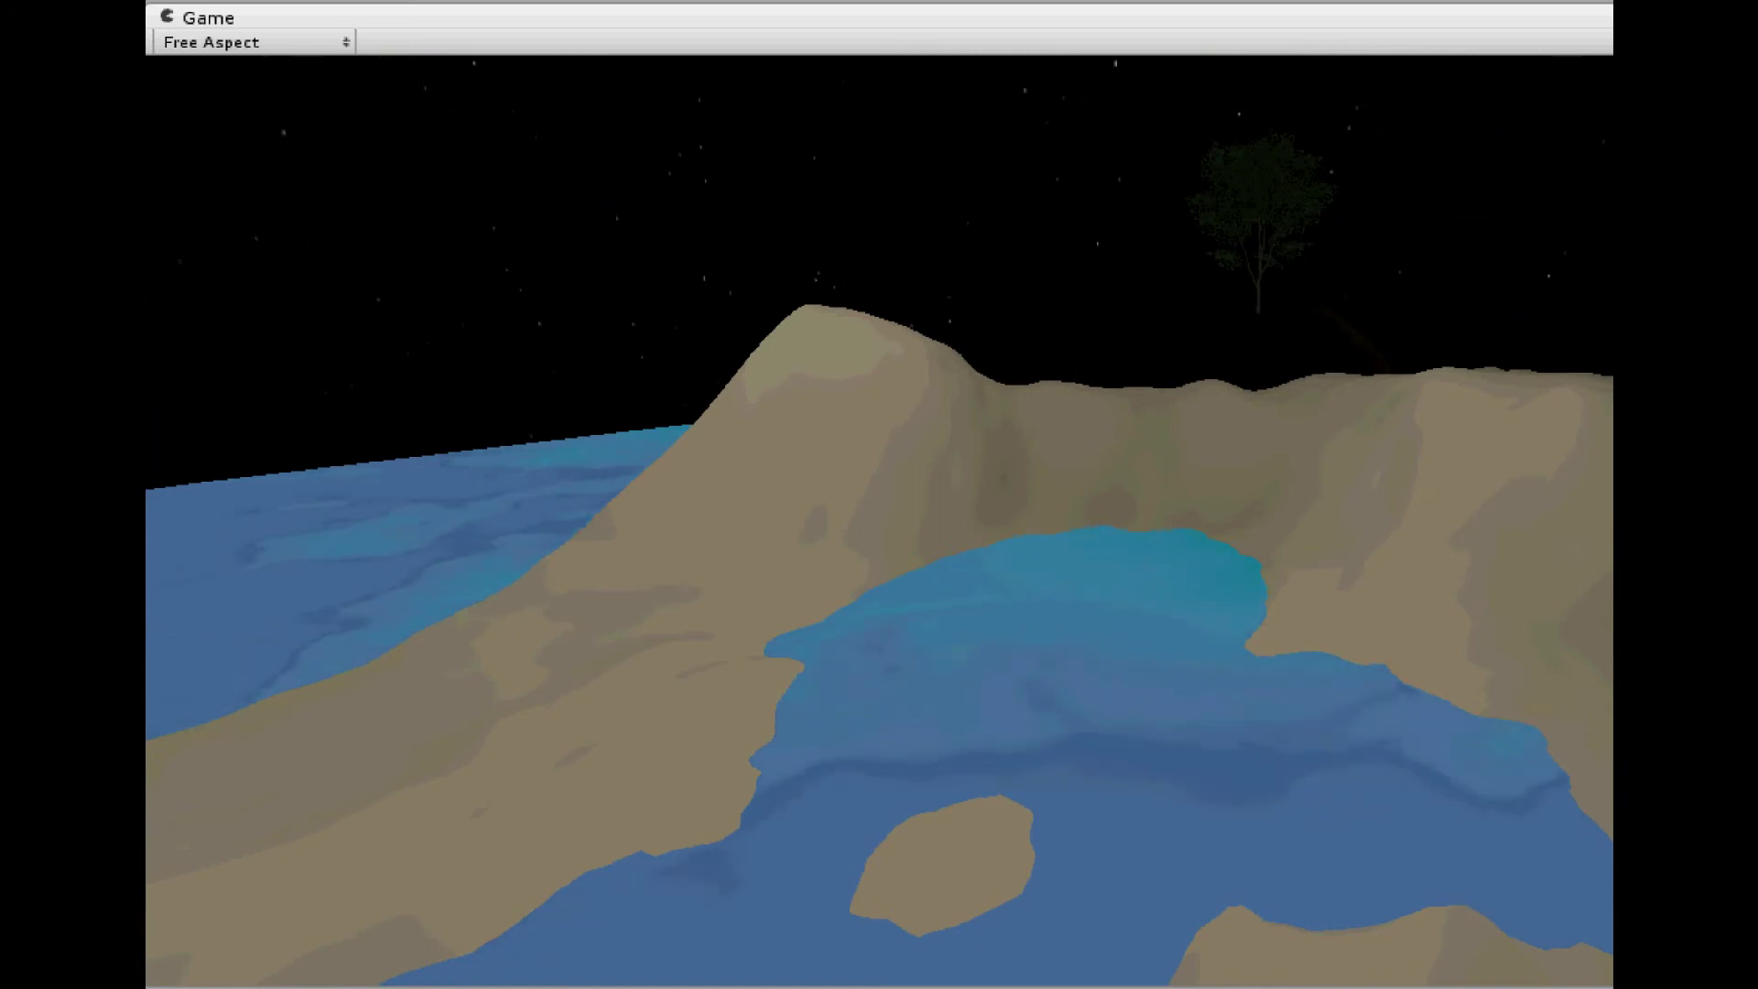
key(ctrl+p)
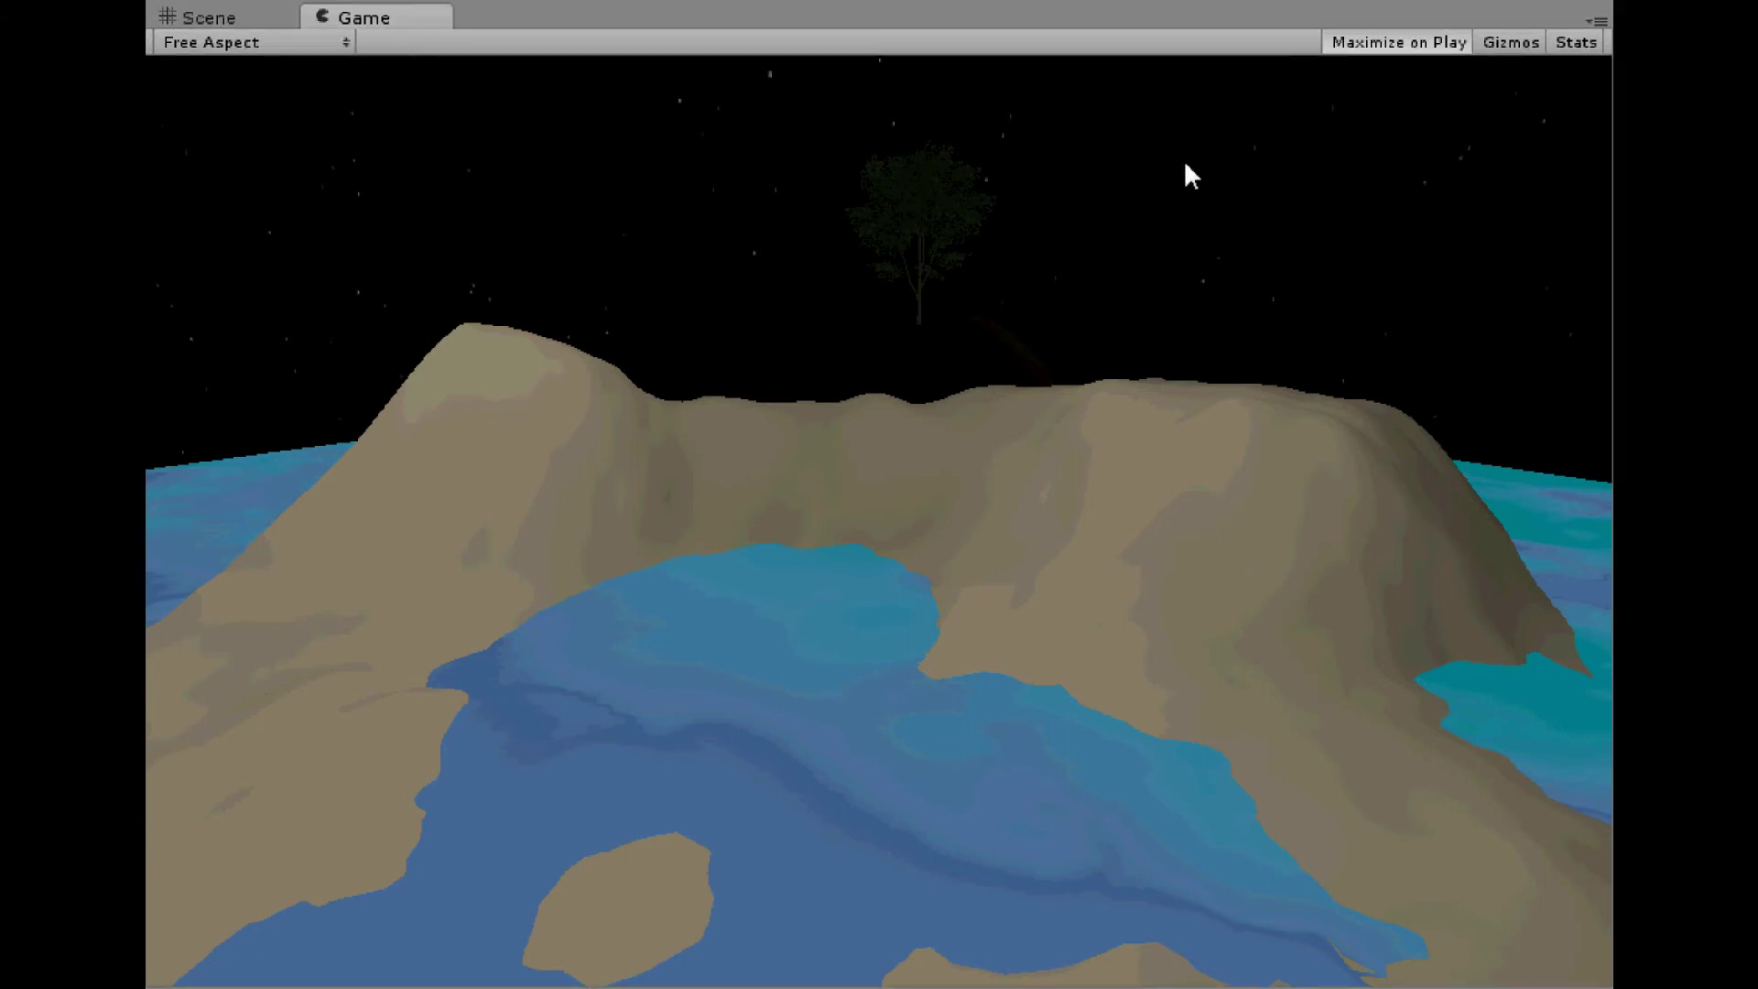
Run the scene twice more, flying over the ridge toward the dark island, and stop each run.
key(ctrl+p)
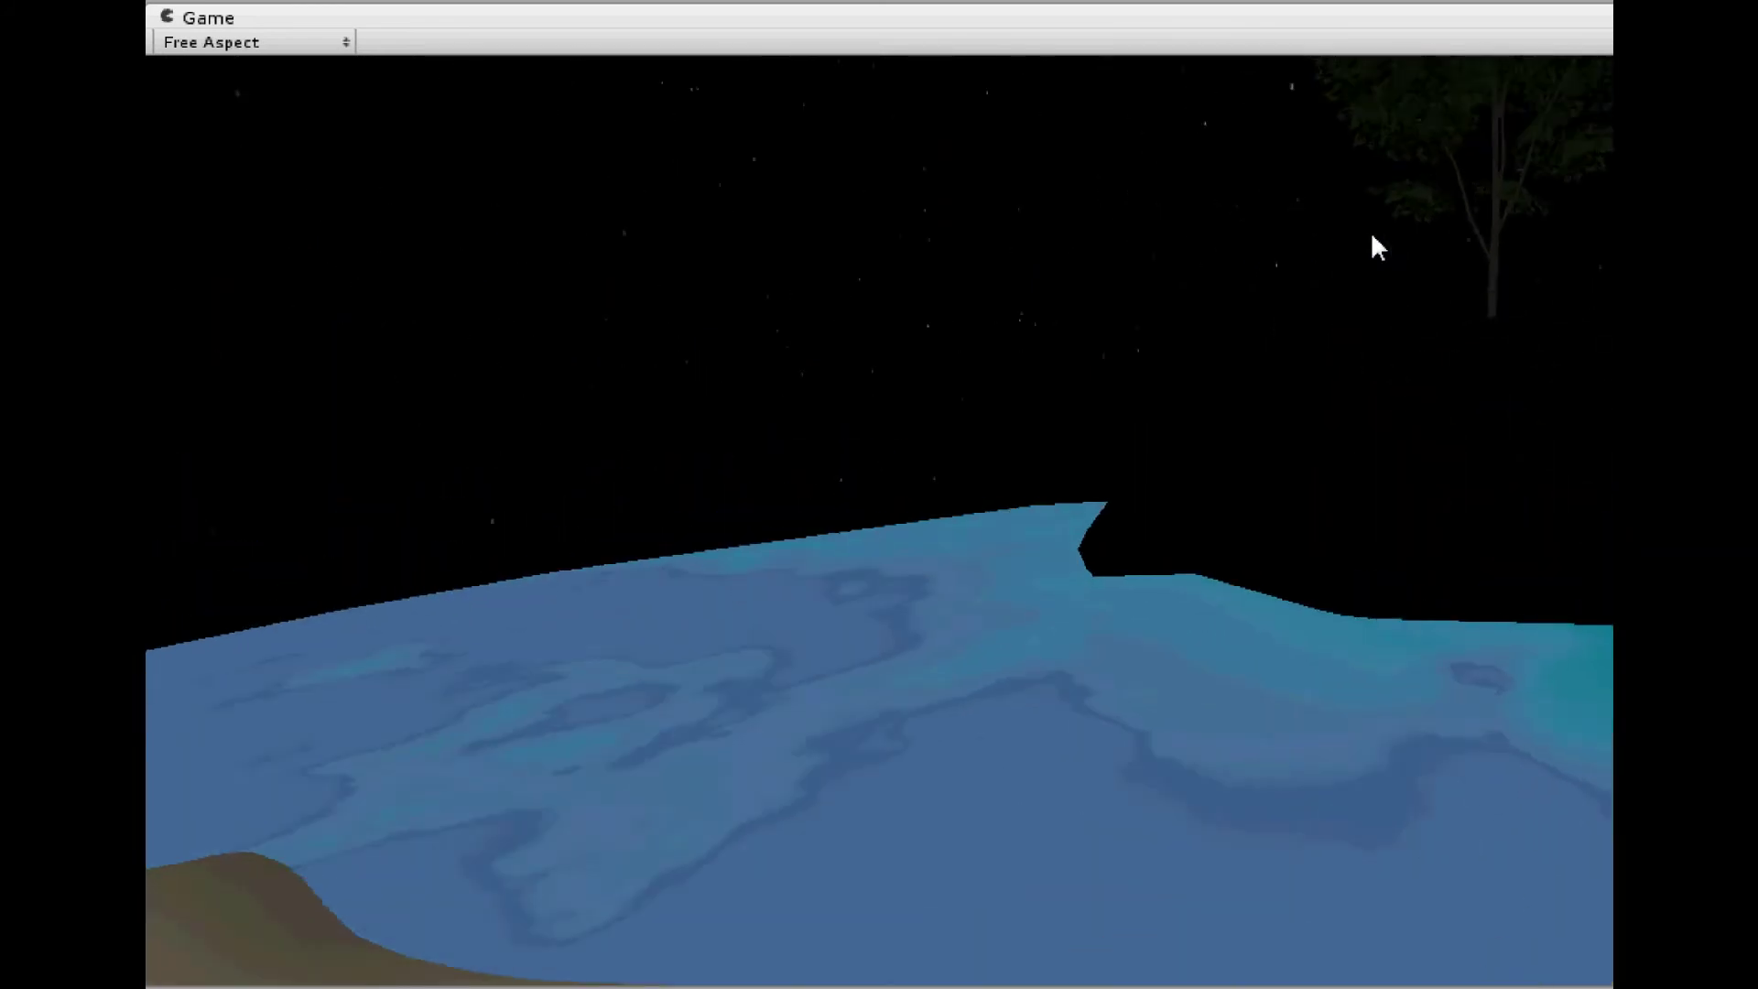
key(ctrl+p)
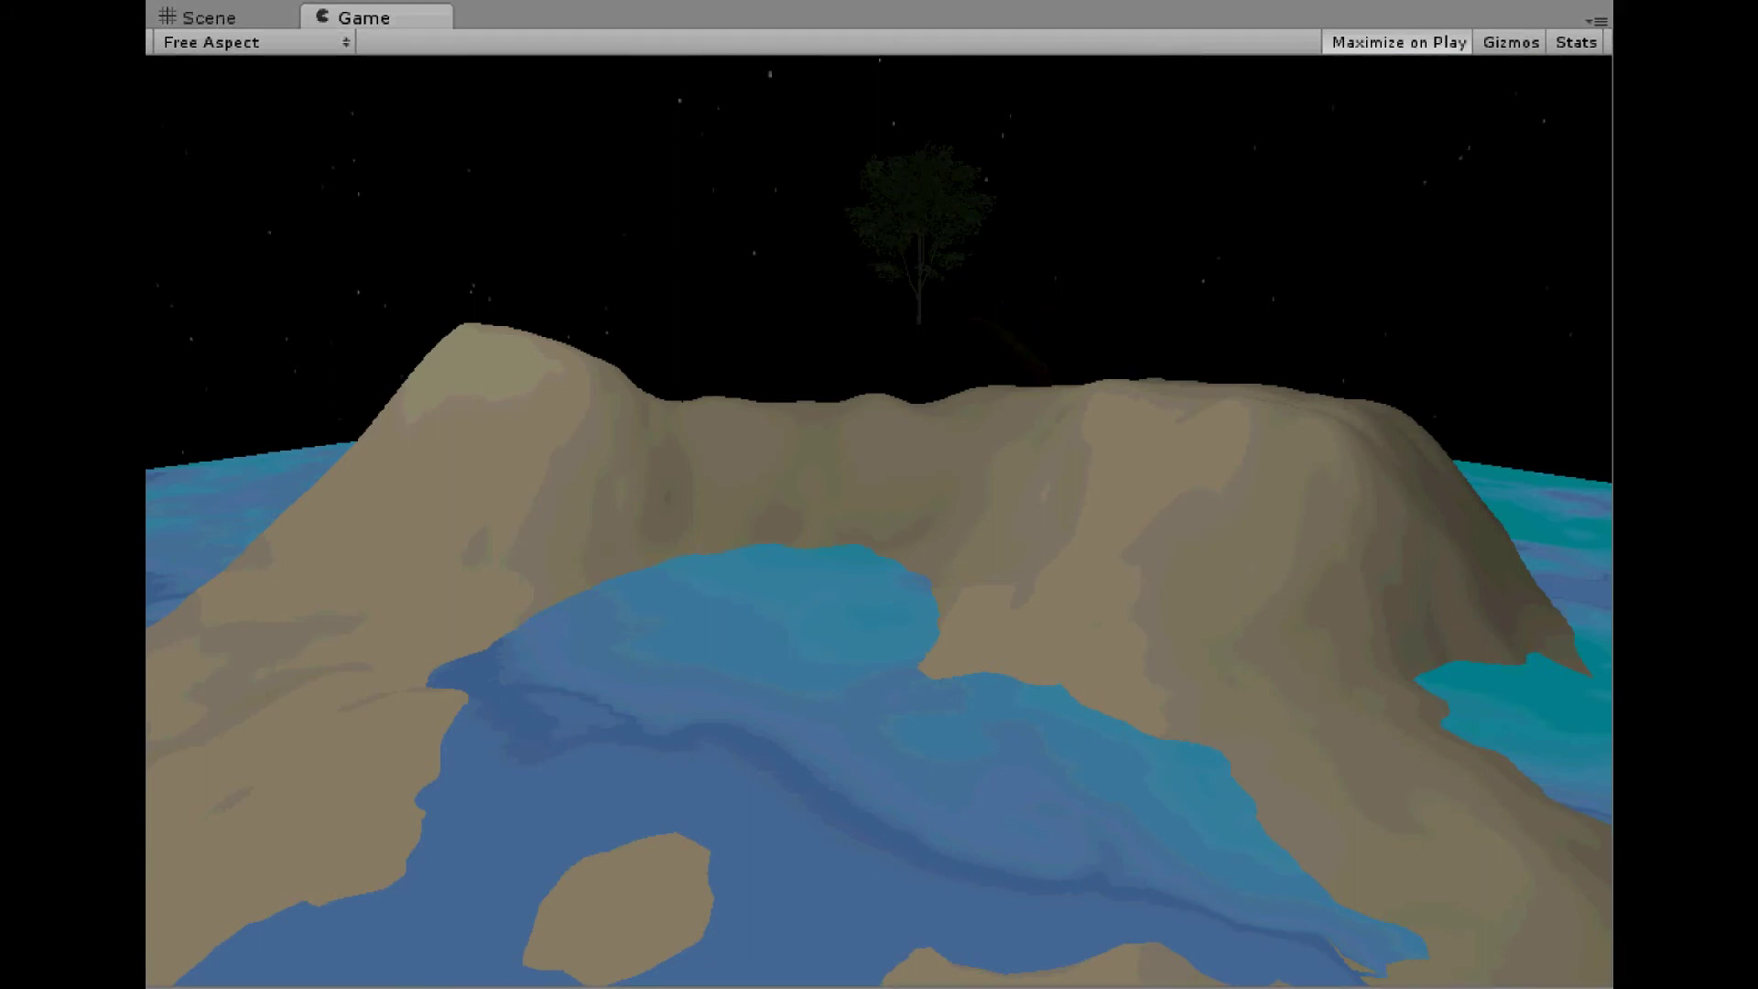
key(ctrl+p)
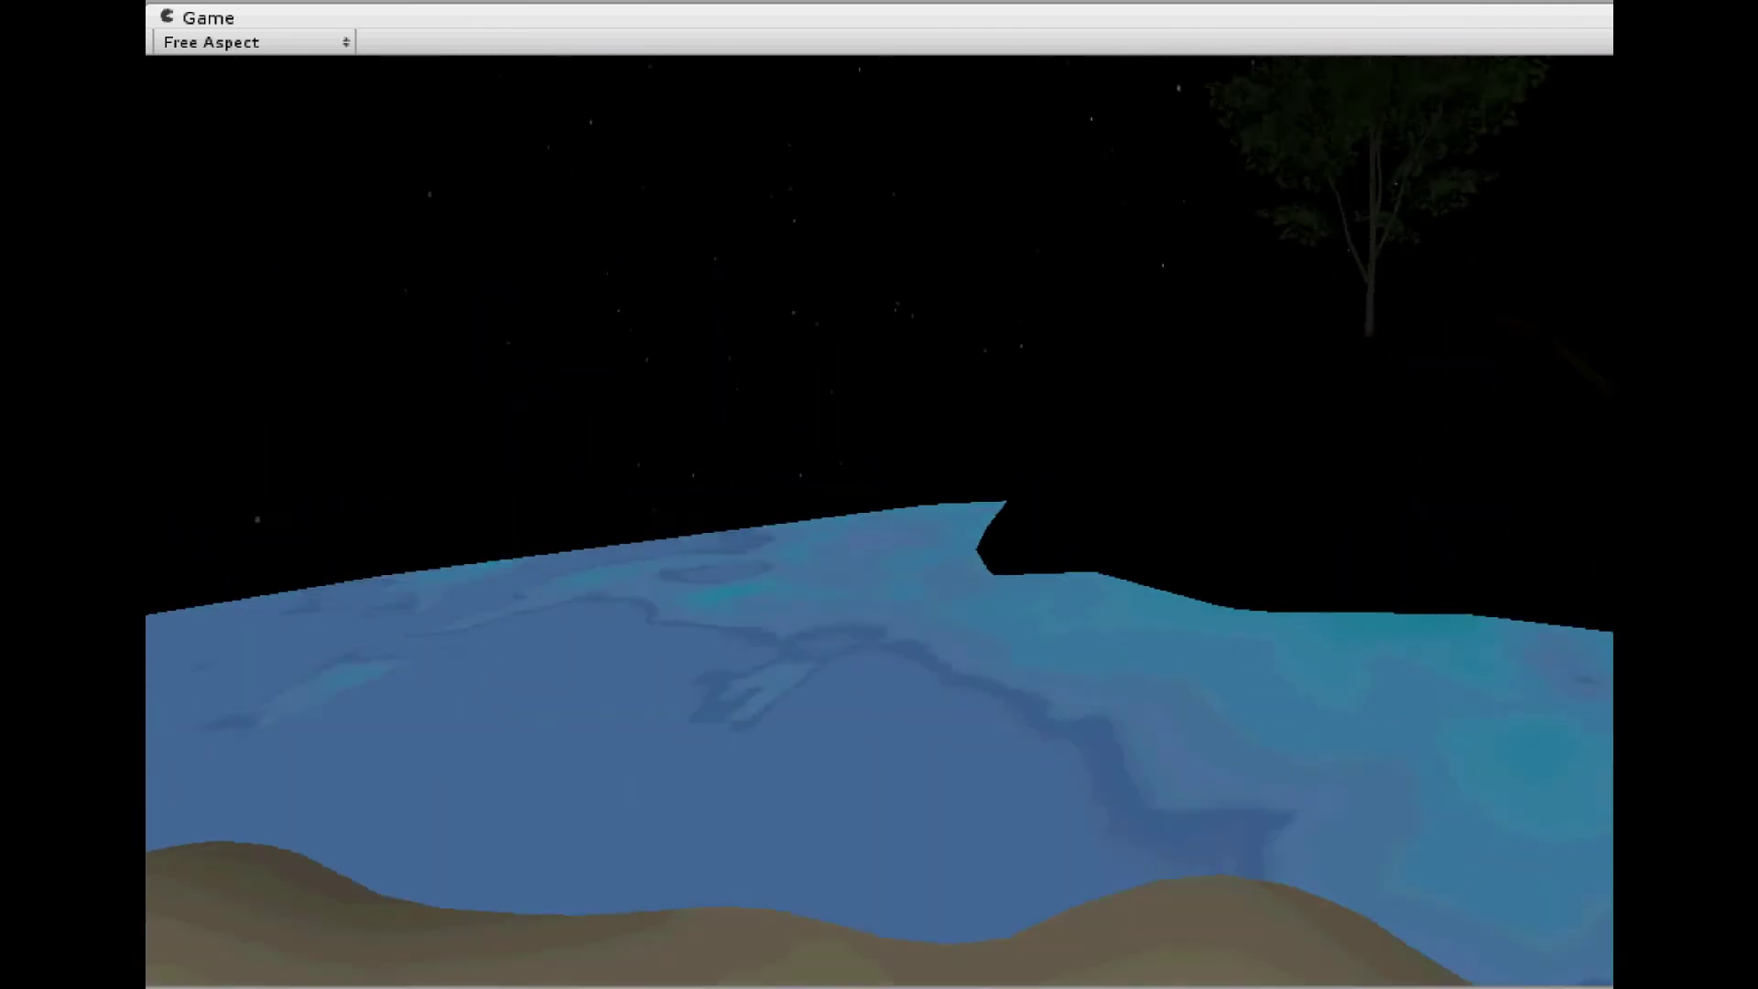
key(ctrl+p)
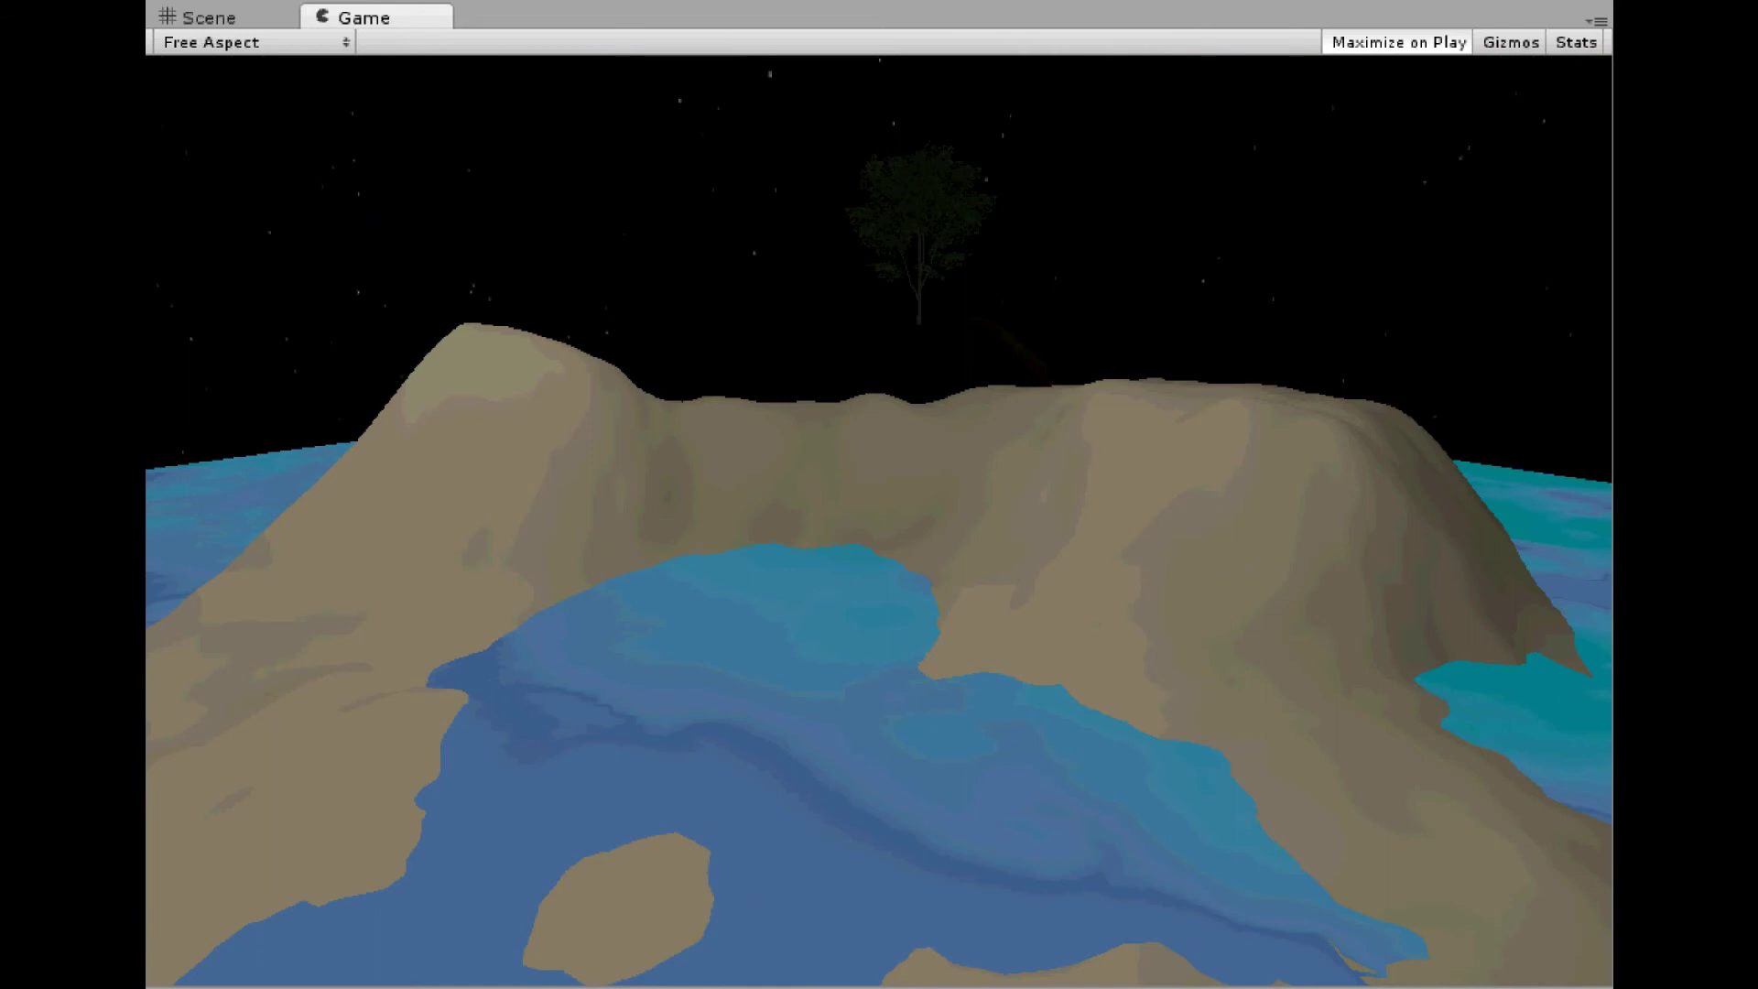
Select the camera in the scene view and examine its view frustum over the lagoon.
click(253, 19)
right_drag(857, 191, 709, 215)
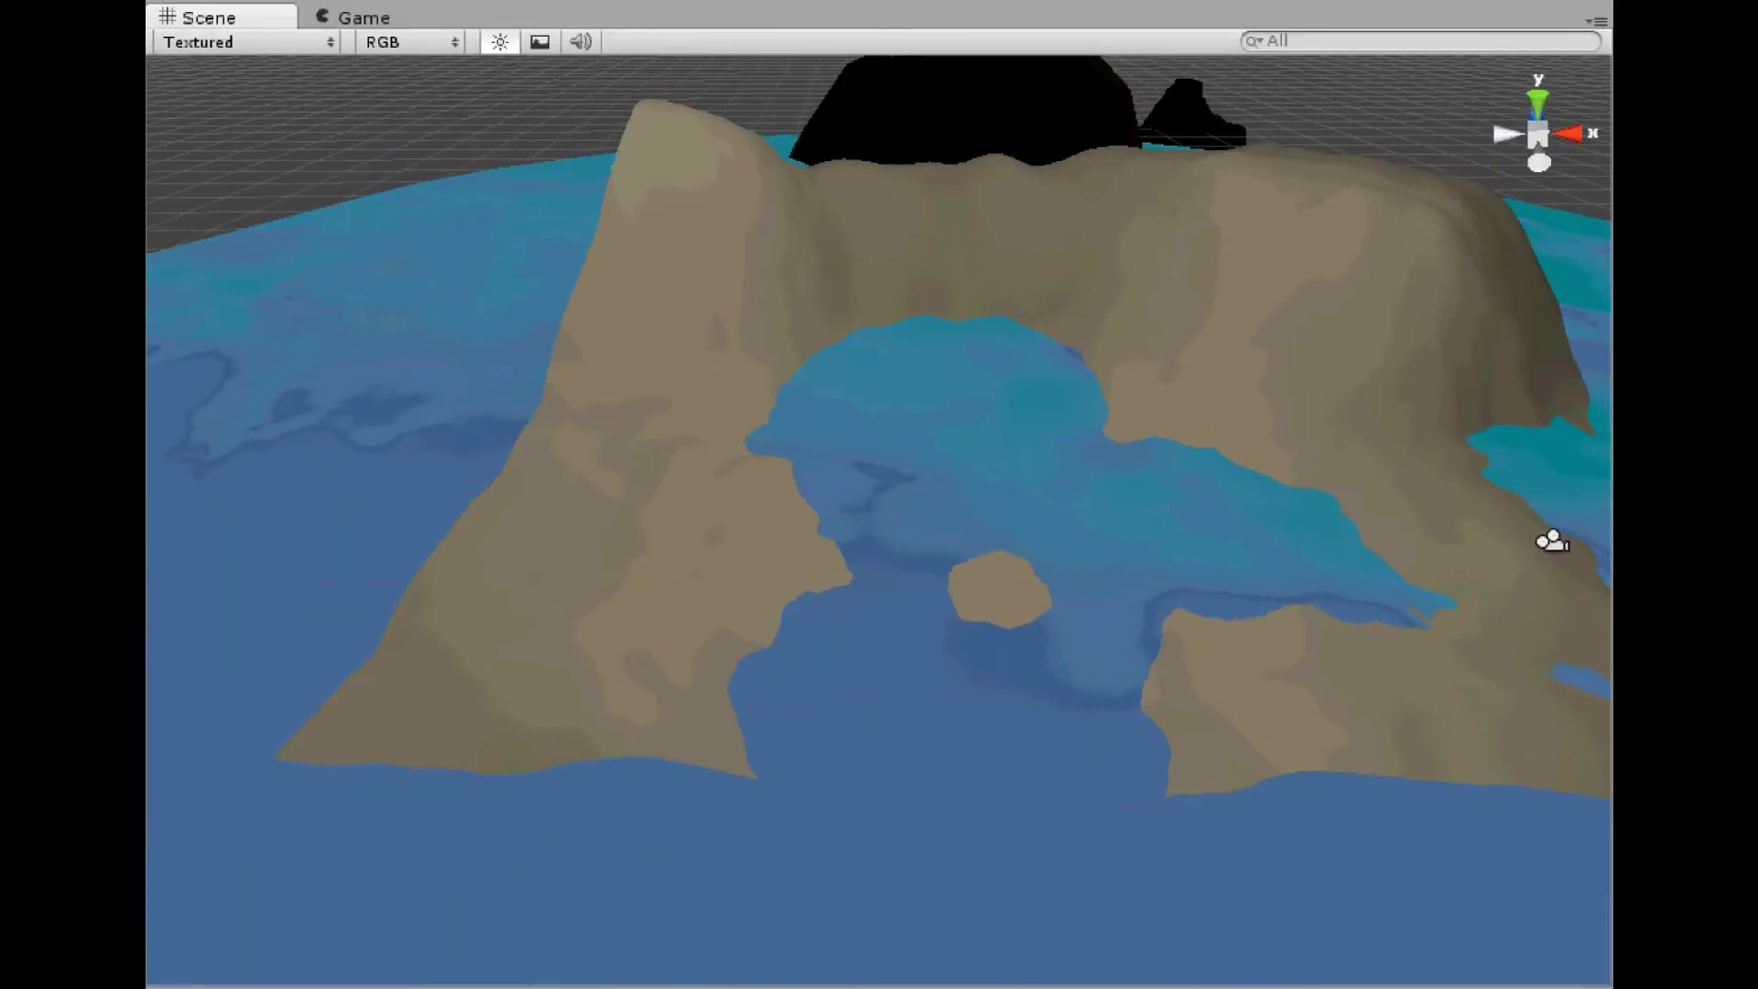
click(1552, 542)
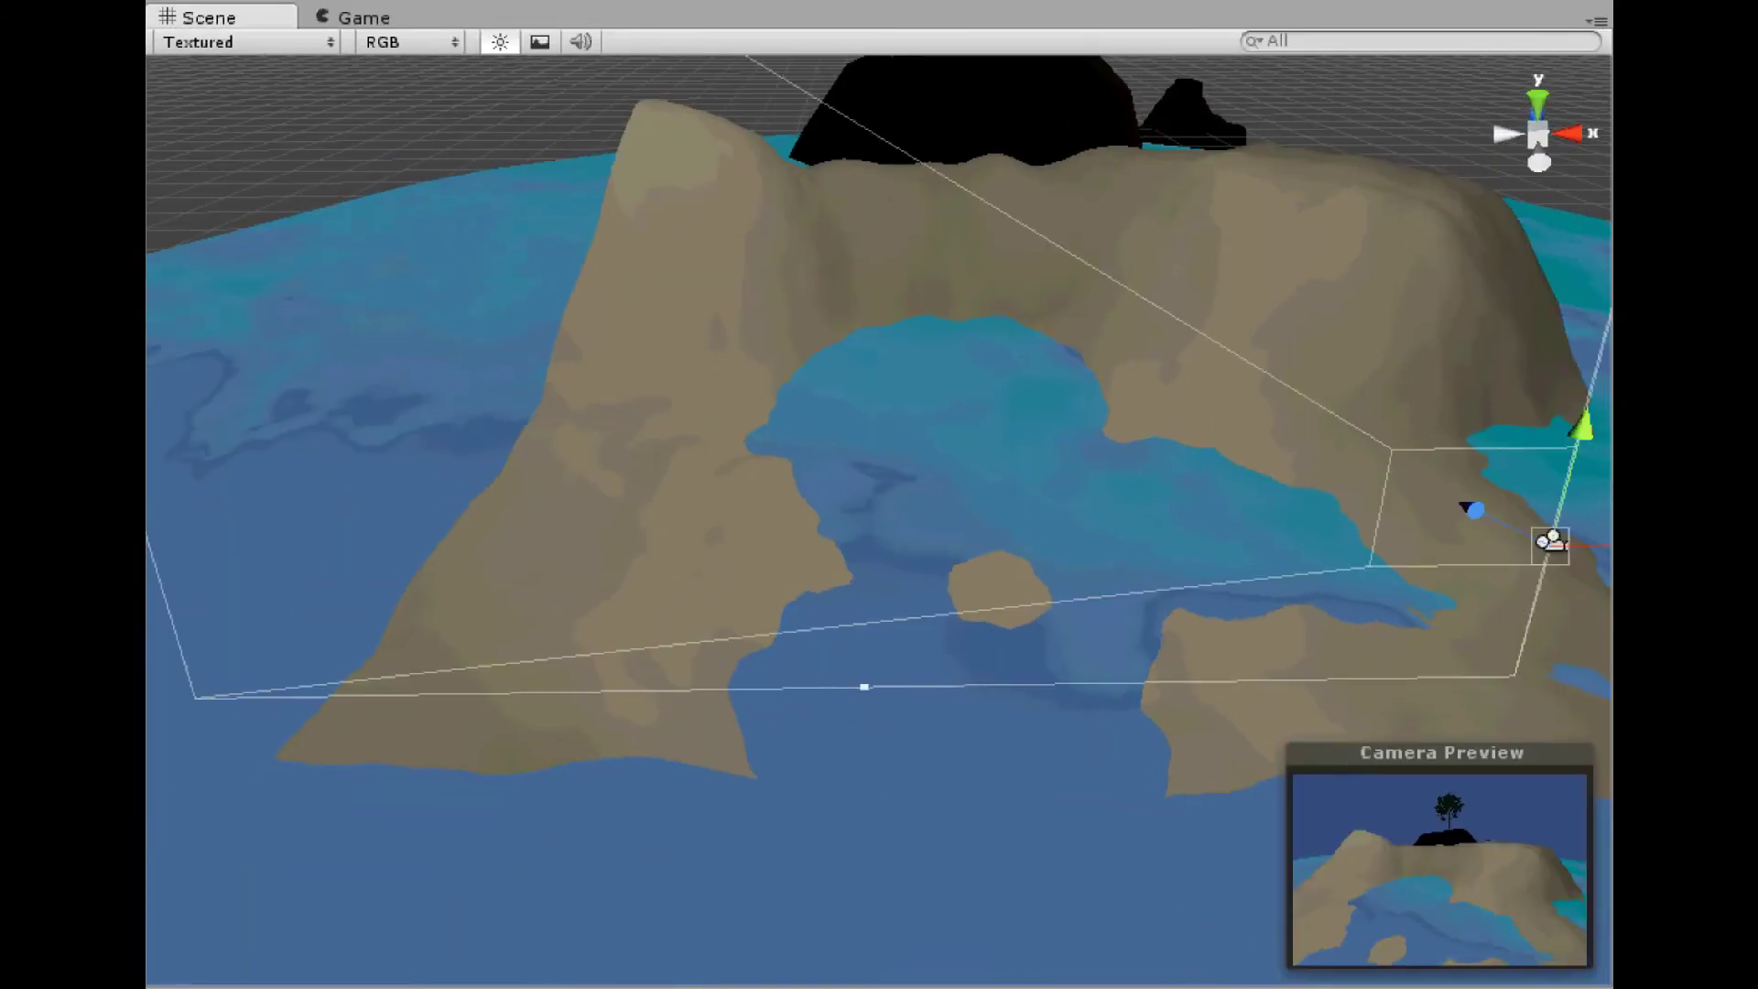
right_drag(775, 452, 879, 449)
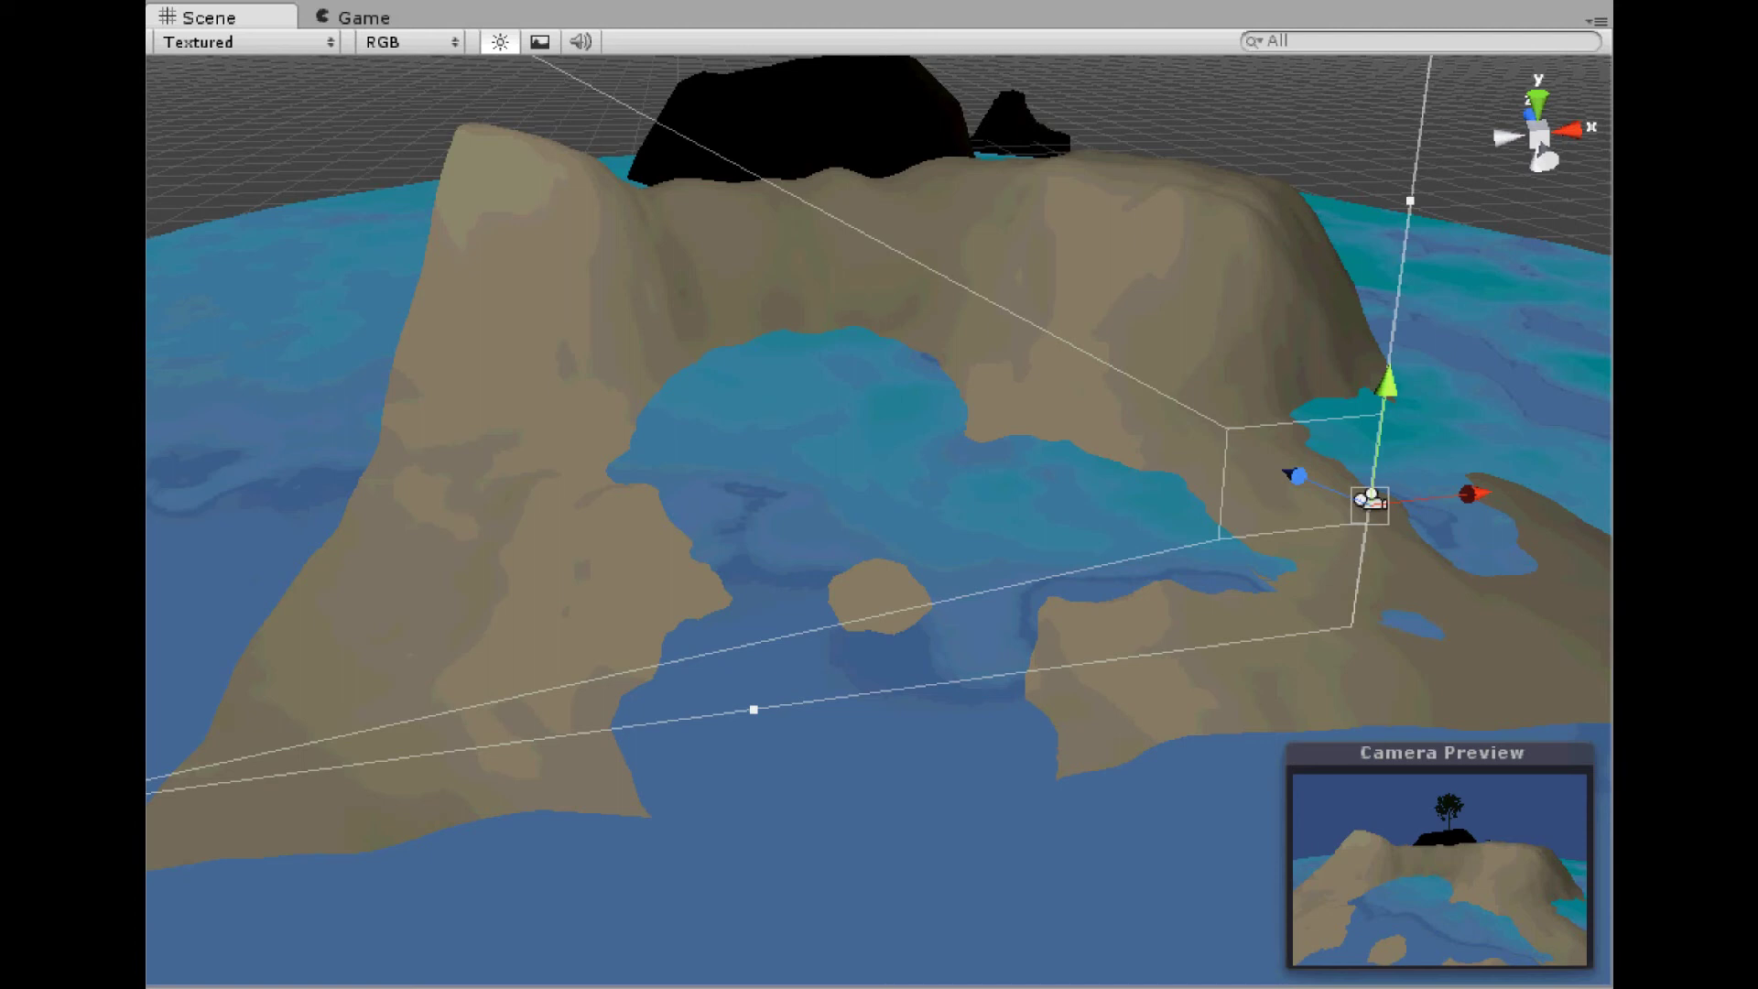
right_drag(1238, 338, 1253, 328)
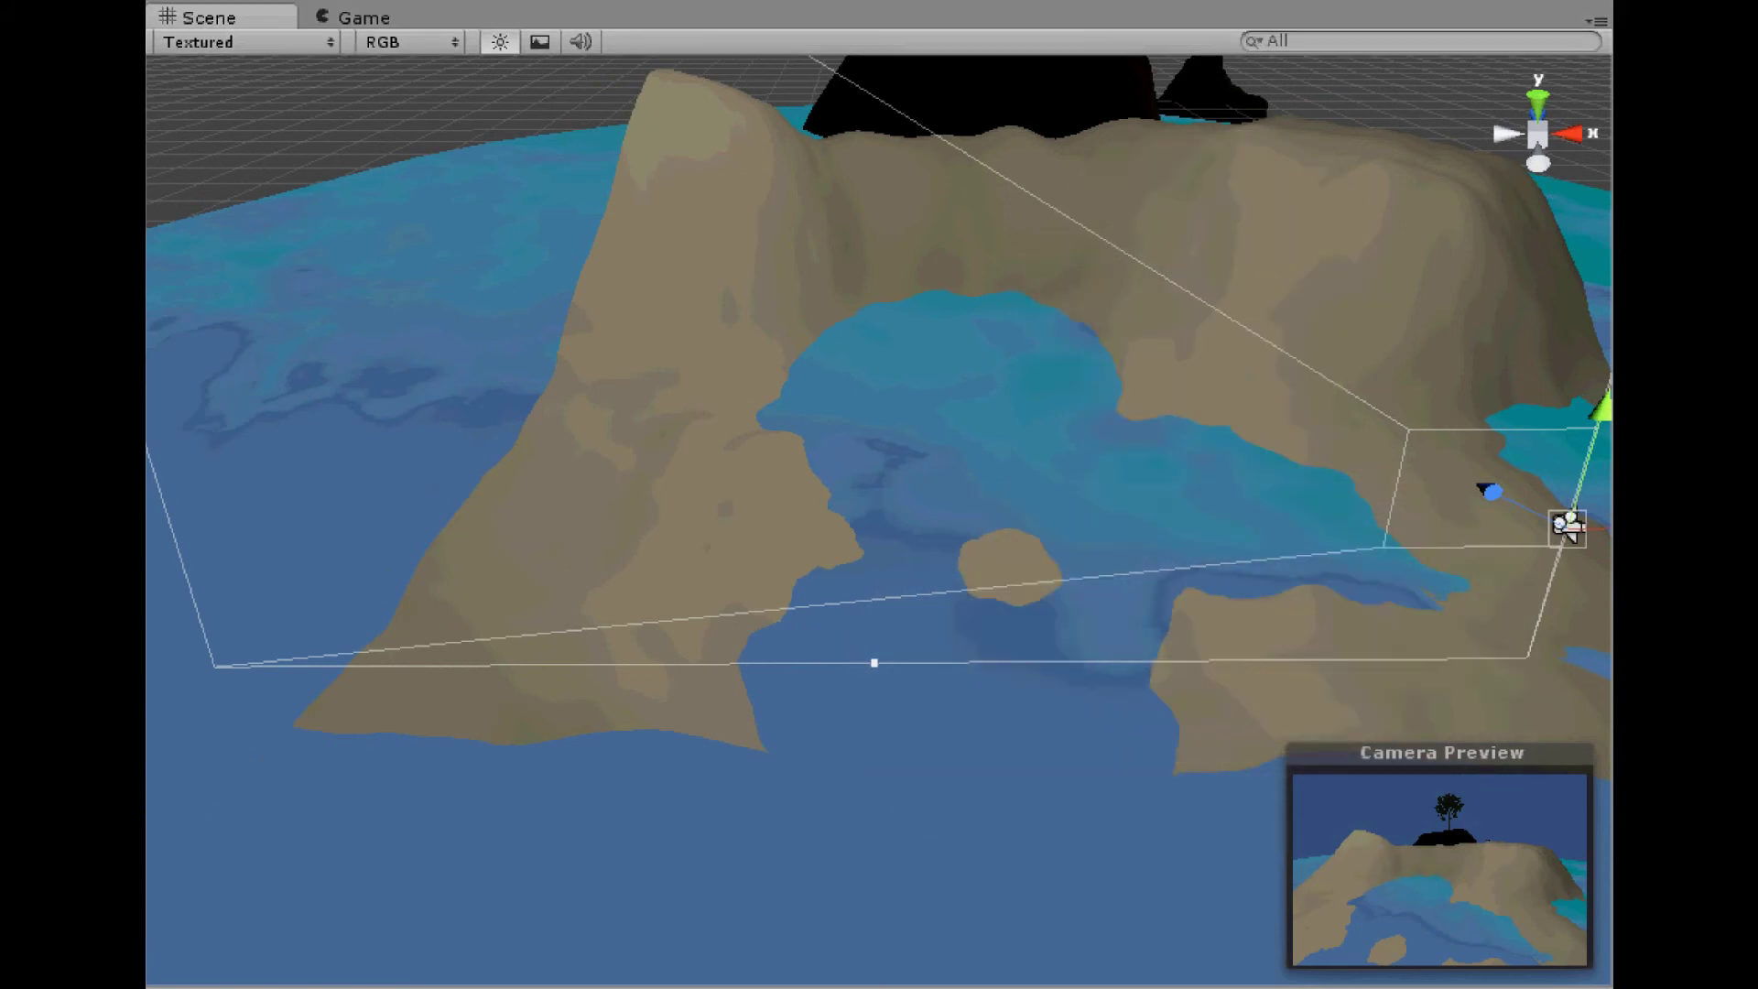
Play the scene again, move forward over the lagoon and the ridge to the open water, and exit play mode.
key(ctrl+p)
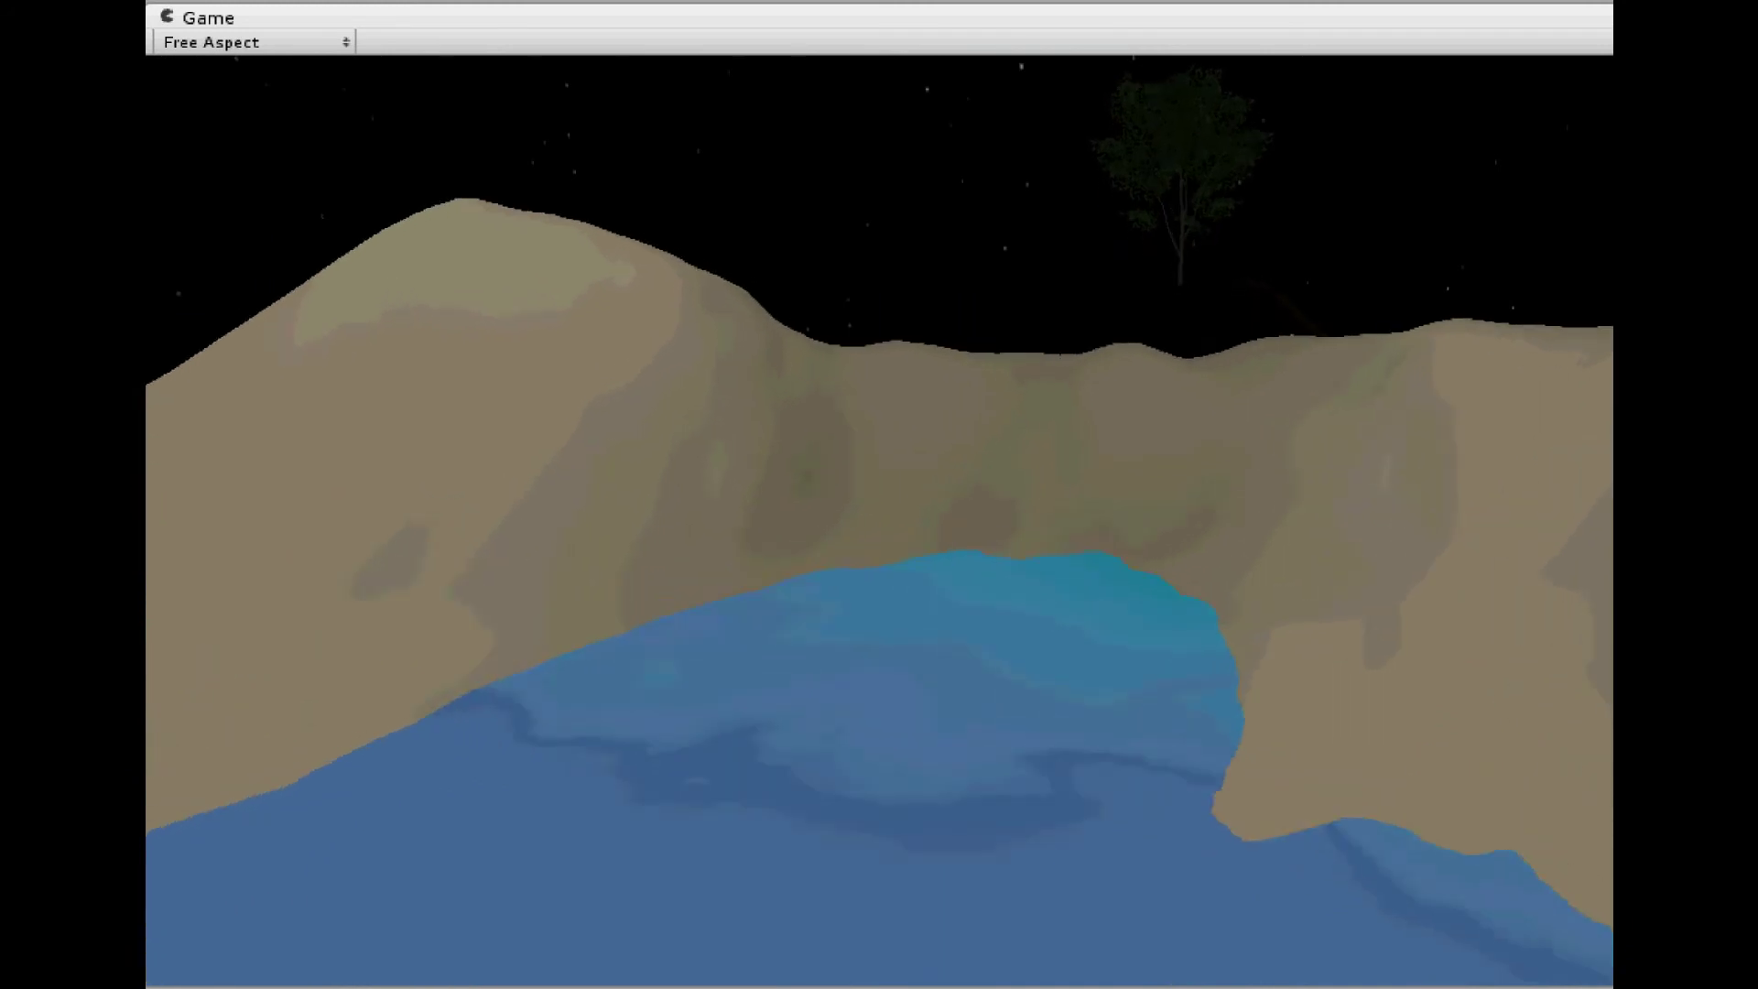
key(w)
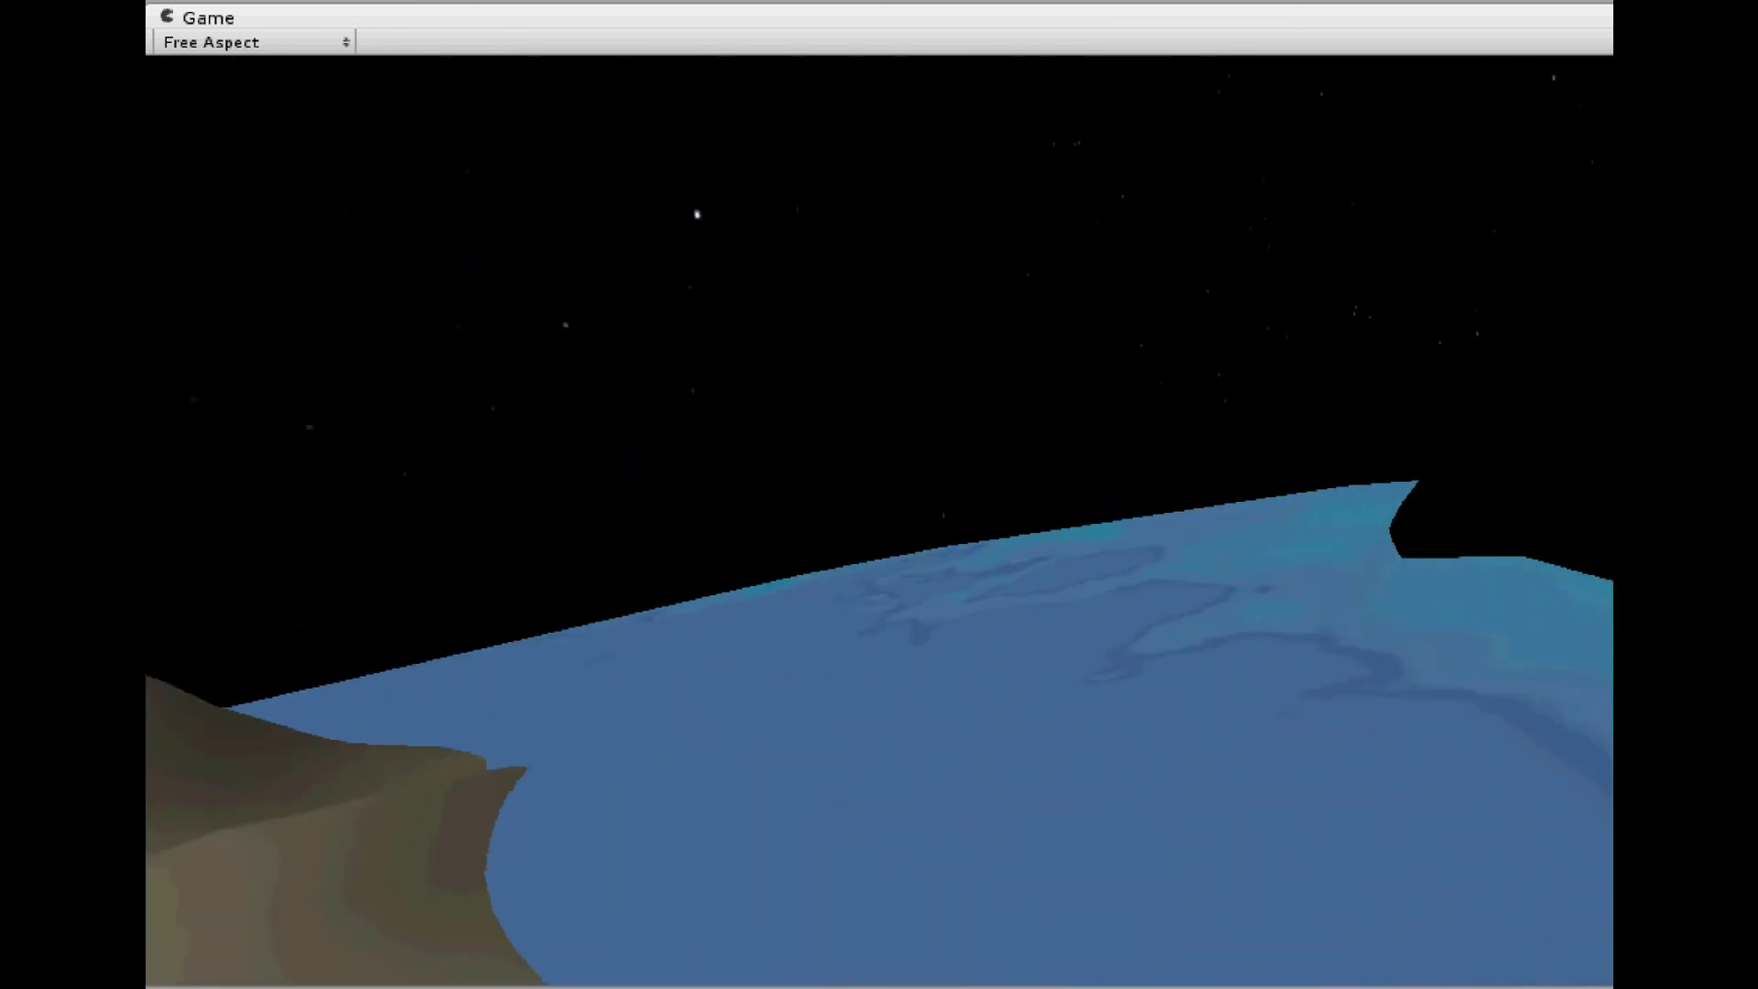
key(w)
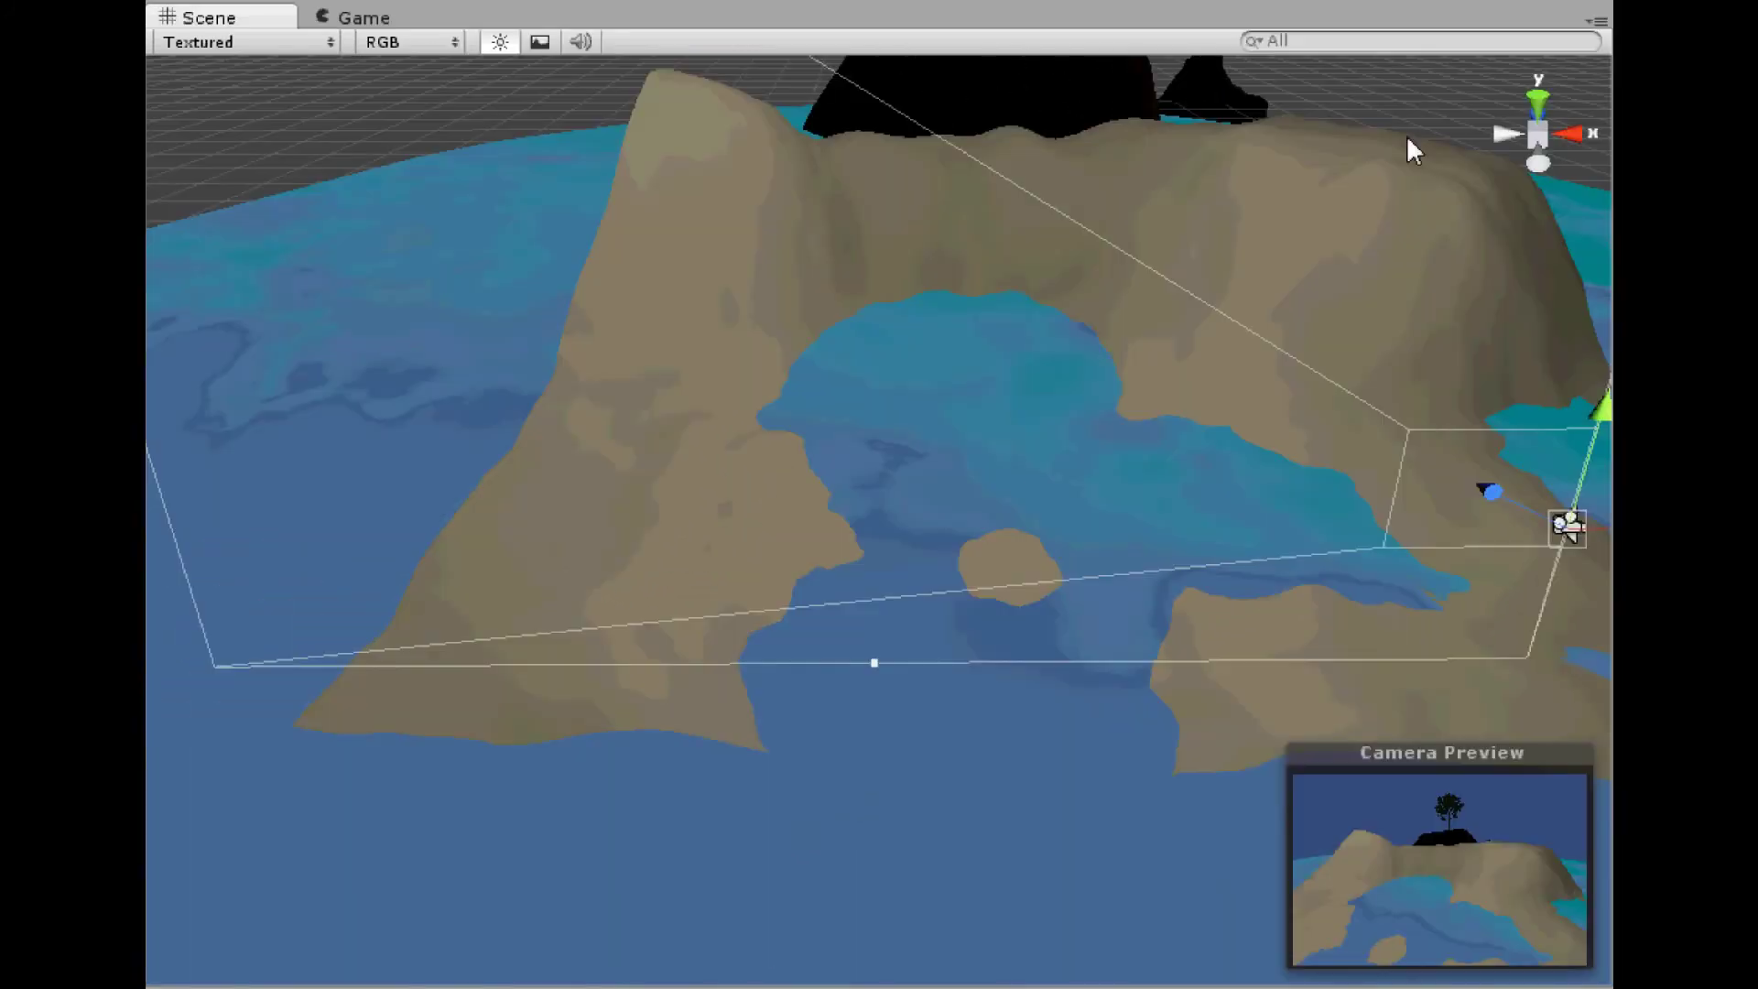
Examine the camera's position and view frustum relative to the terrain and water from several distances and angles.
right_drag(1406, 134, 1489, 230)
scroll(1274, 229, down, 5)
scroll(1486, 230, down, 3)
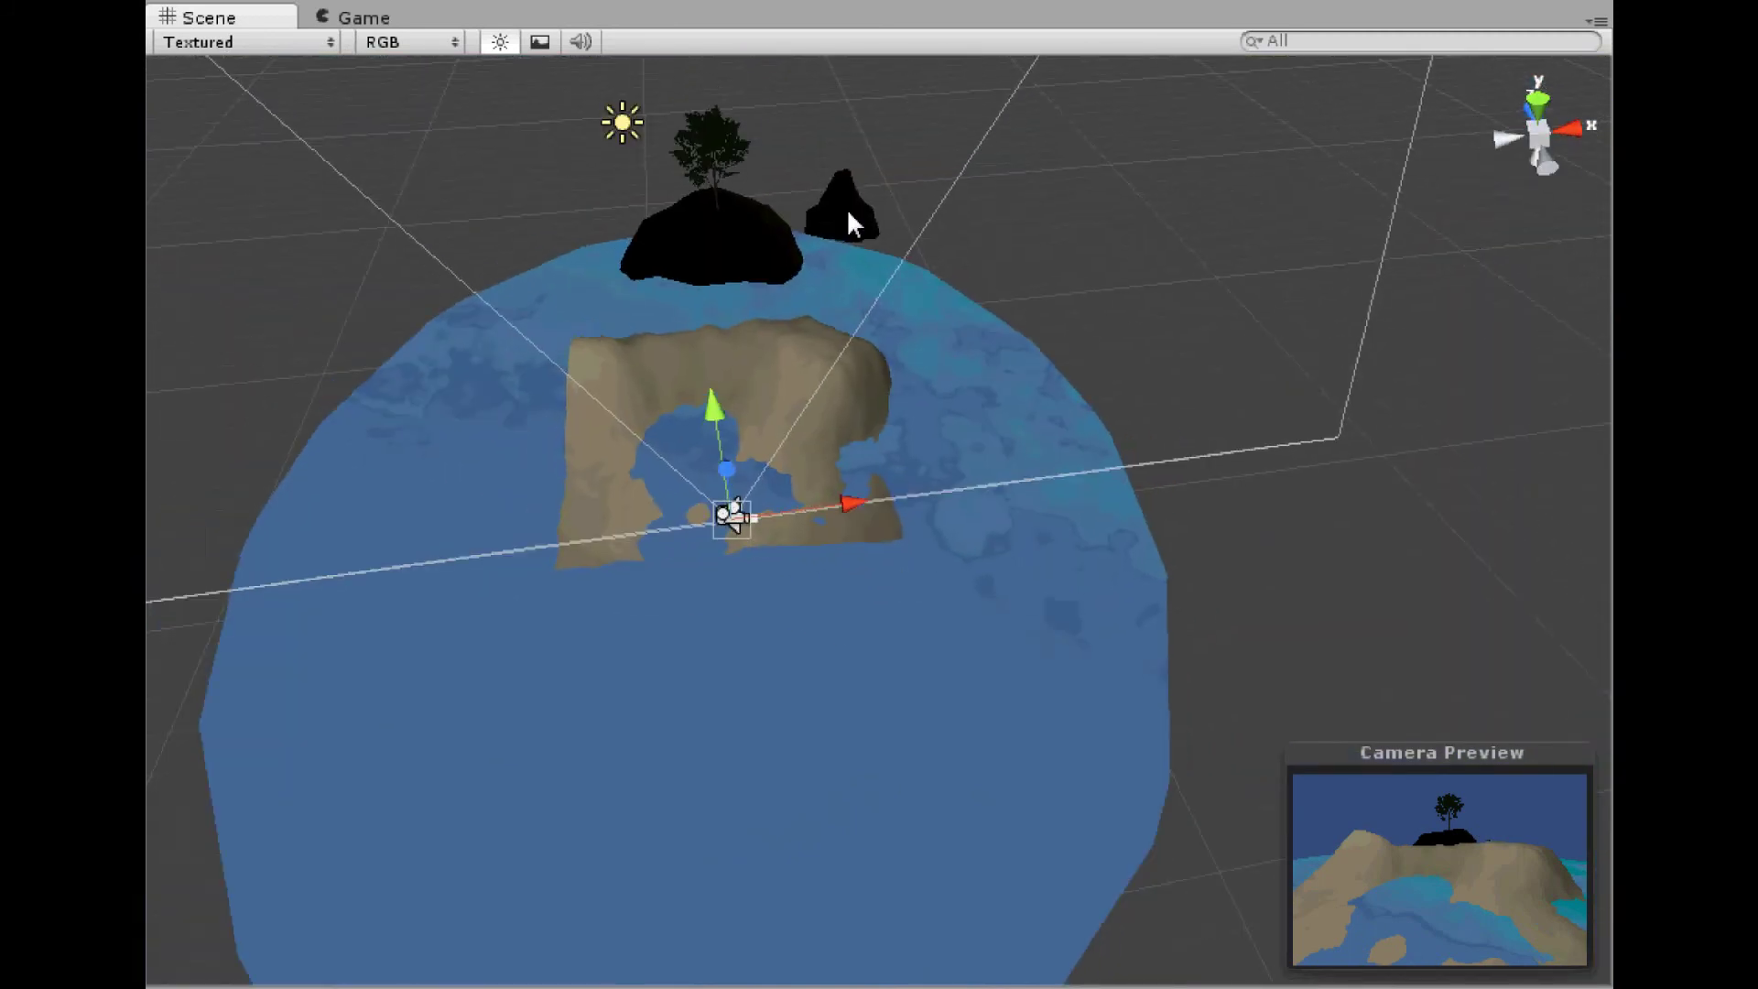
scroll(1303, 376, down, 3)
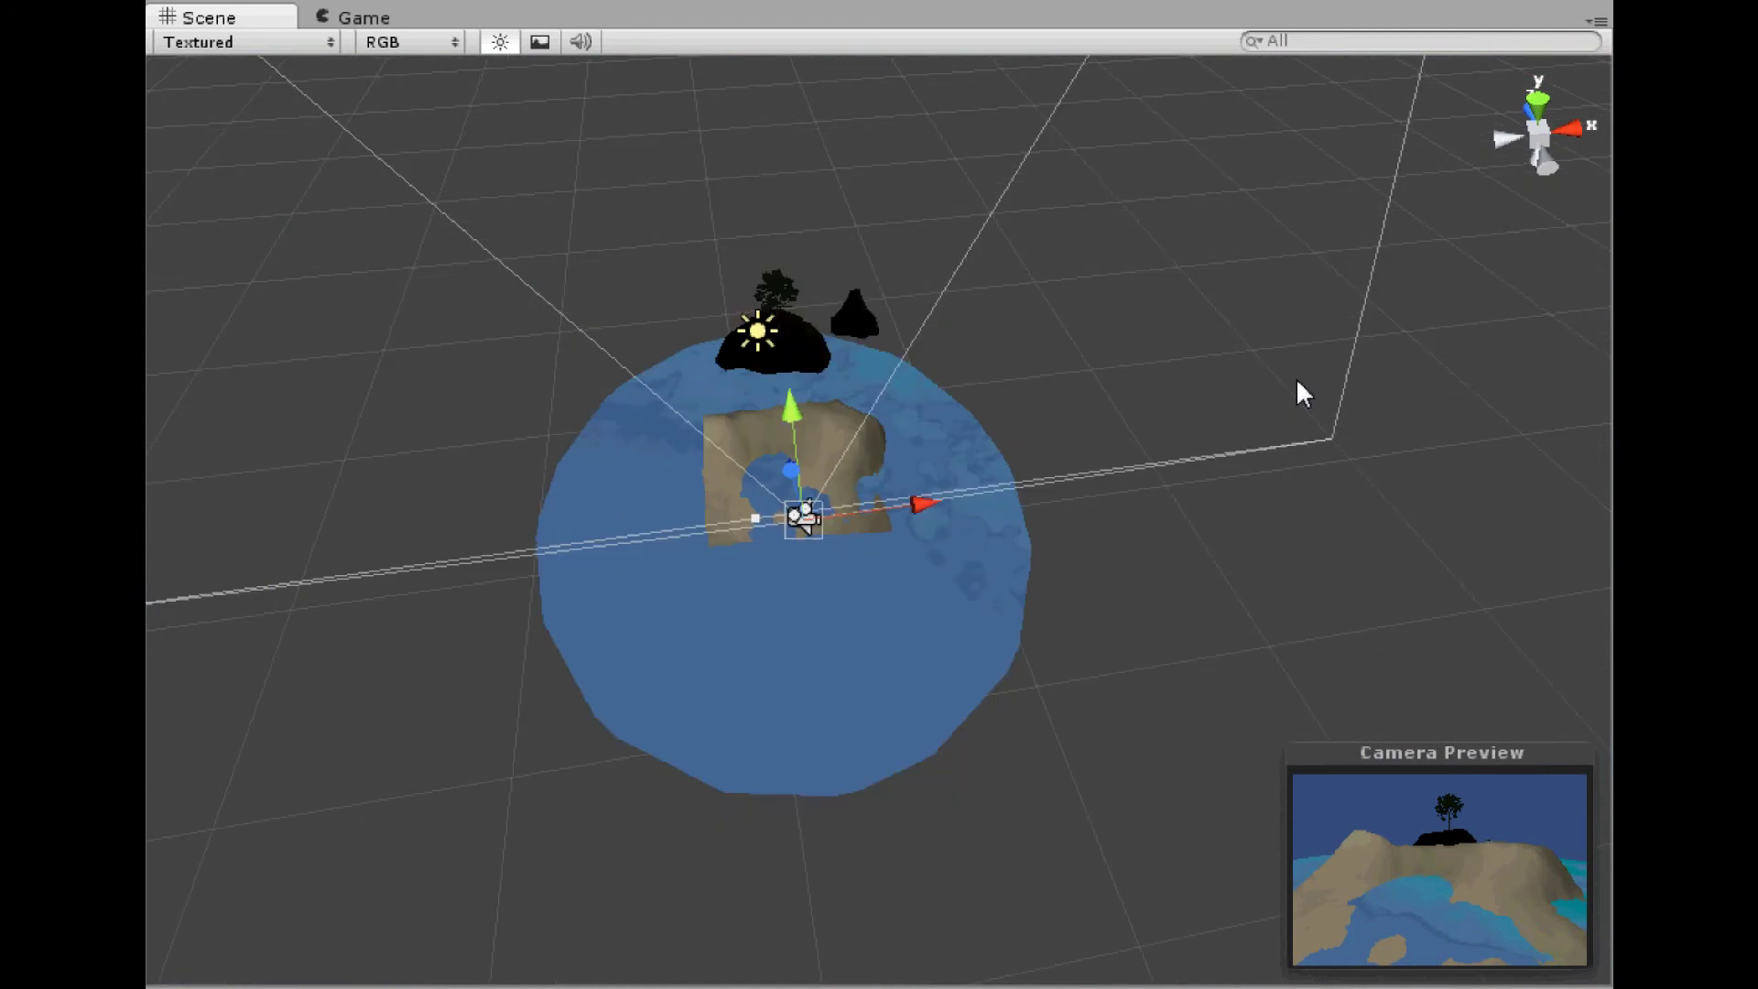
scroll(1298, 383, up, 5)
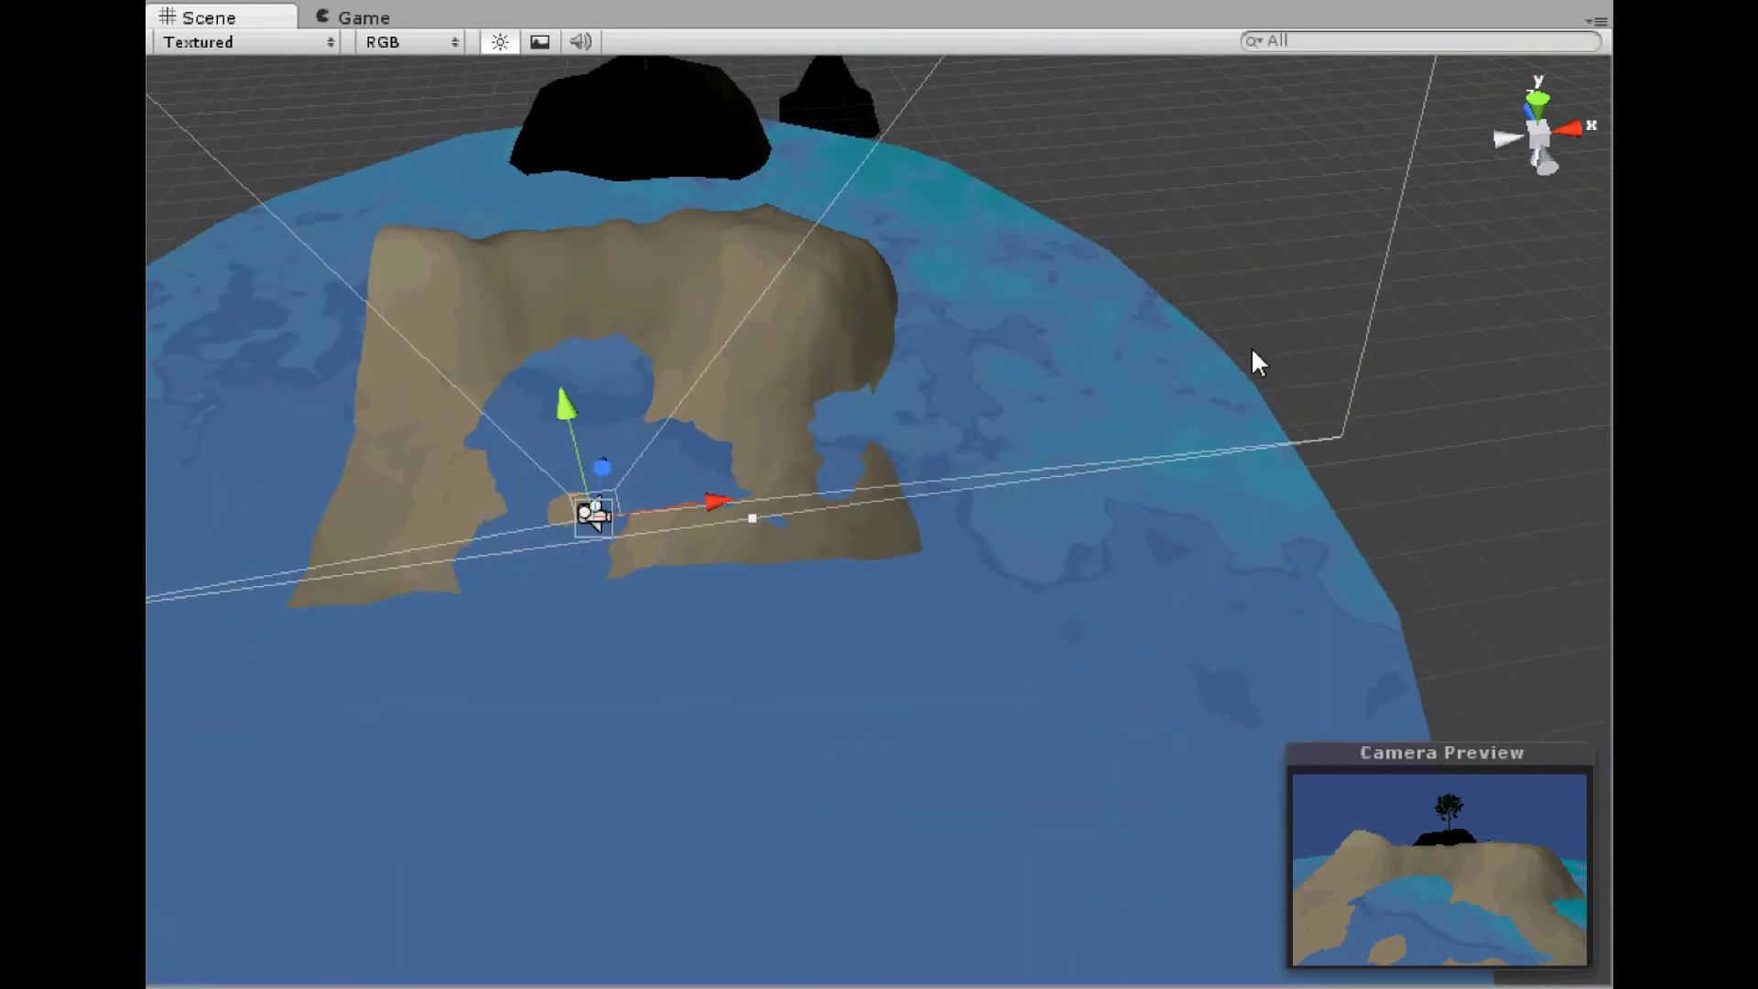
scroll(1248, 350, up, 4)
right_drag(1239, 333, 673, 189)
alt+drag(675, 192, 964, 231)
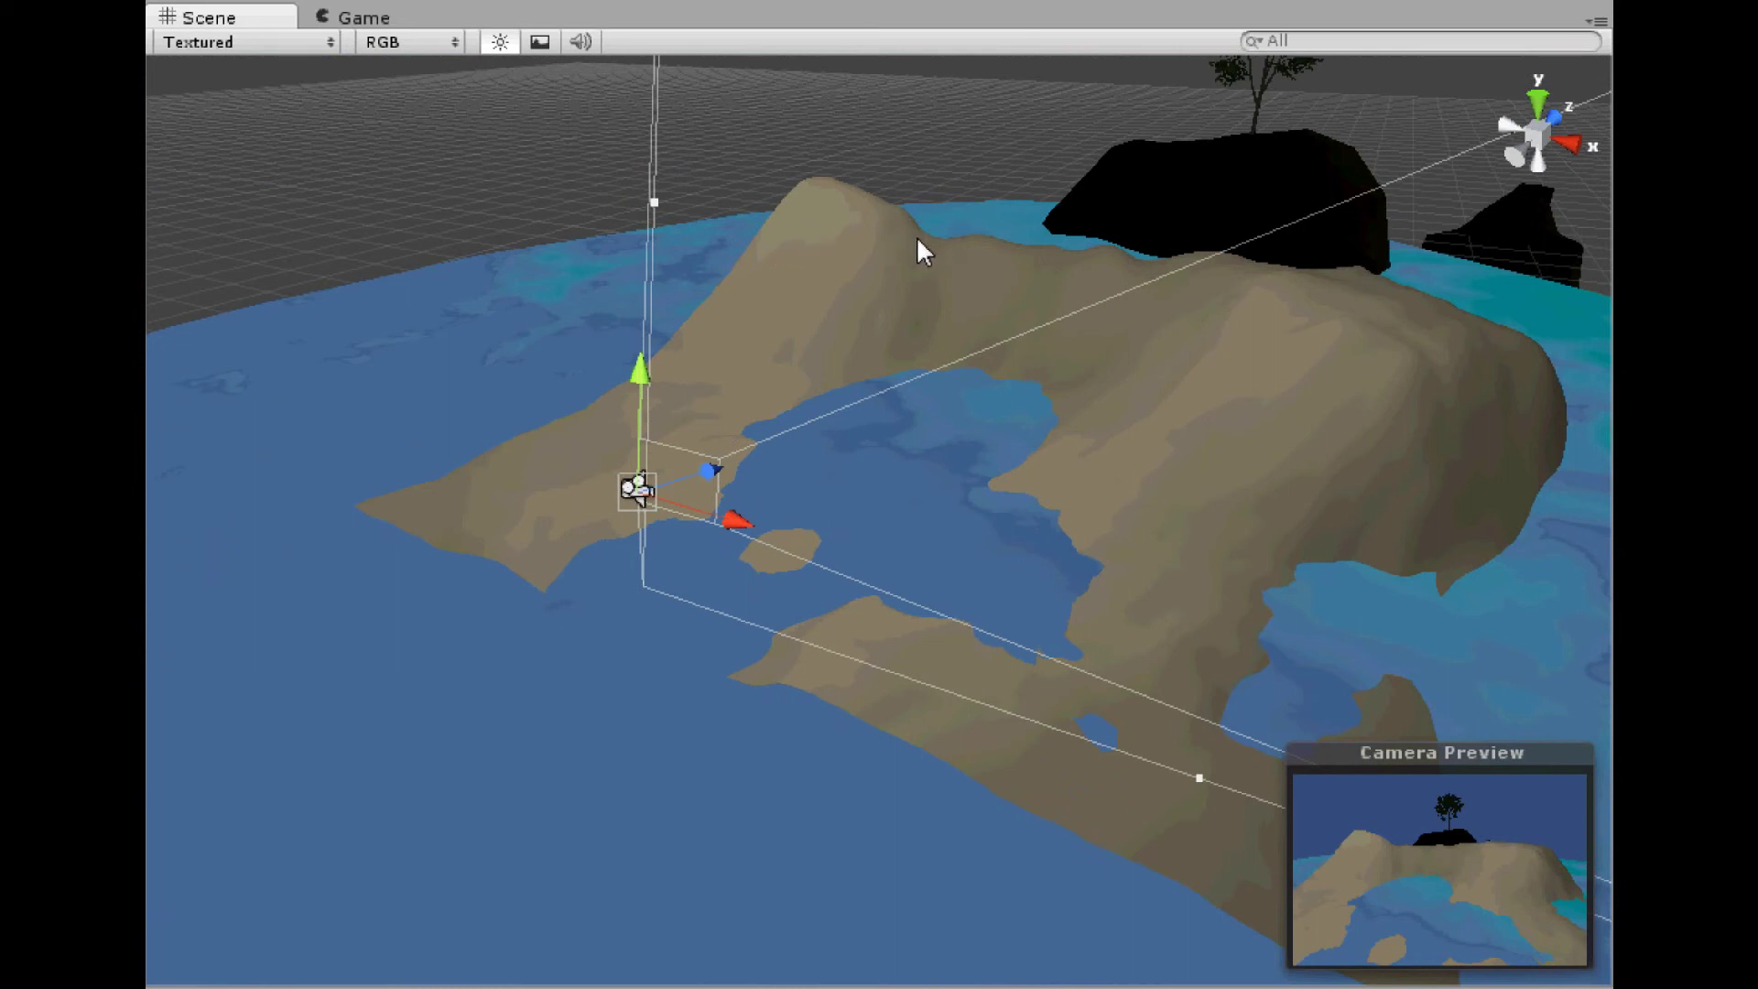
right_drag(700, 161, 902, 178)
alt+drag(904, 188, 921, 357)
right_drag(921, 357, 1224, 377)
key(Left)
key(Down)
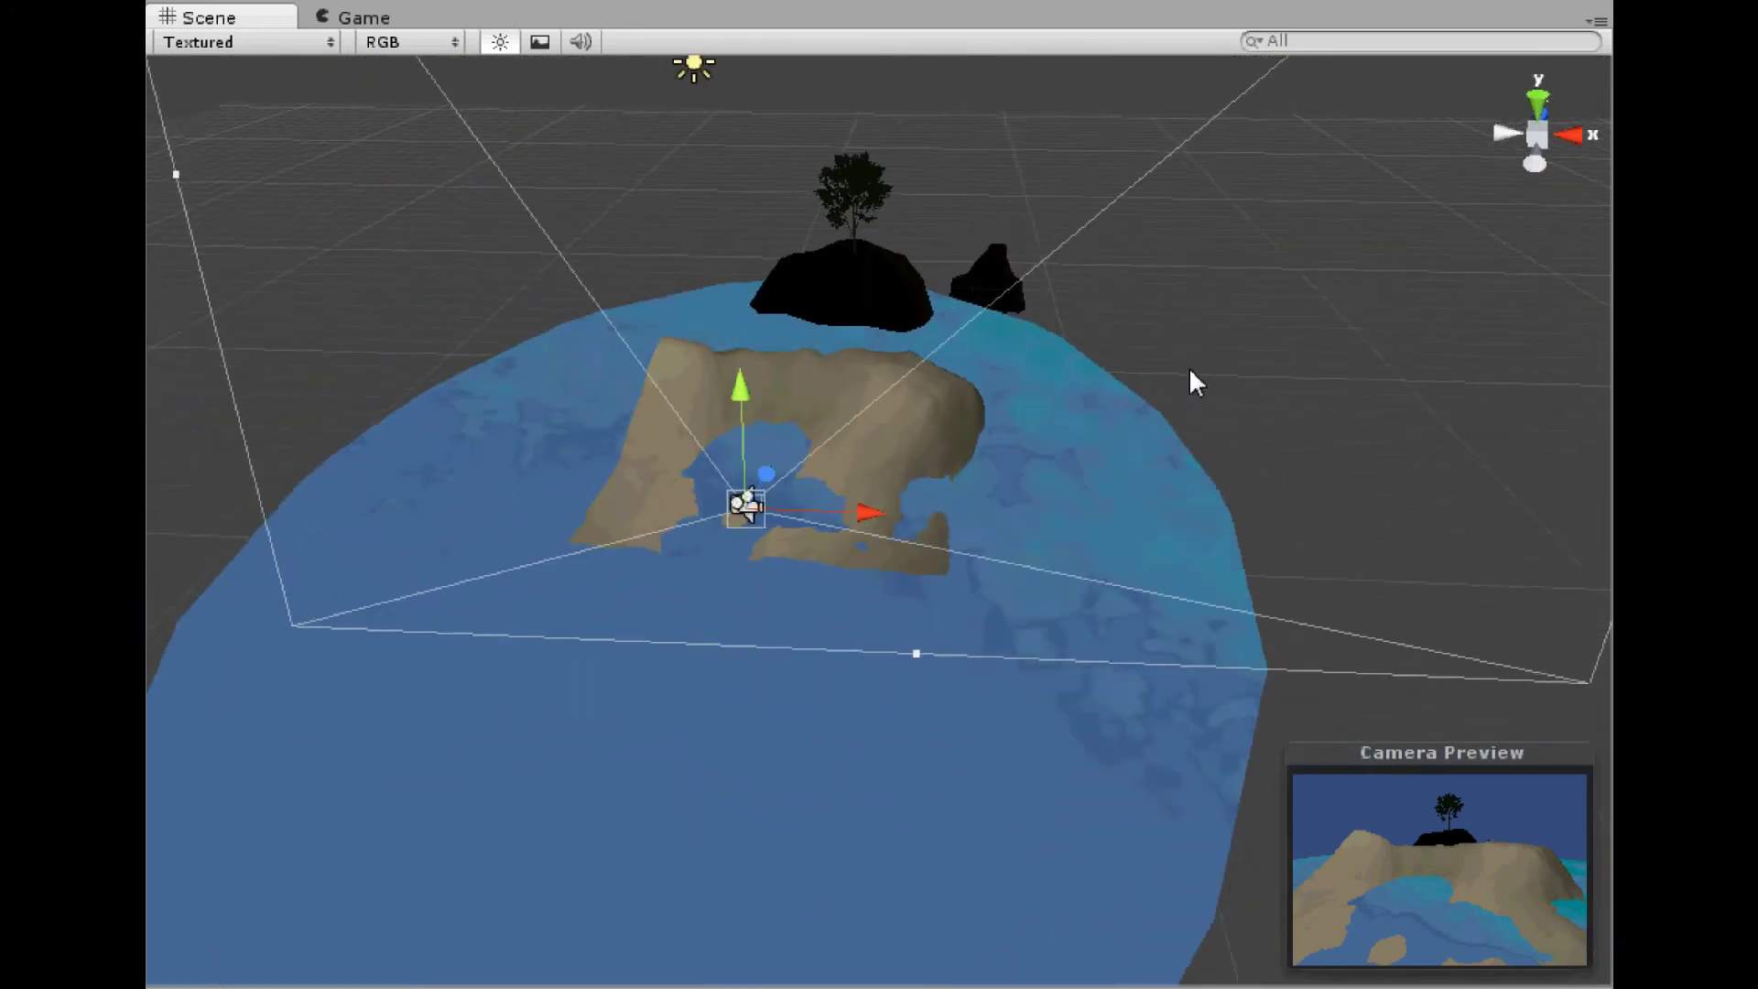
scroll(1188, 366, up, 6)
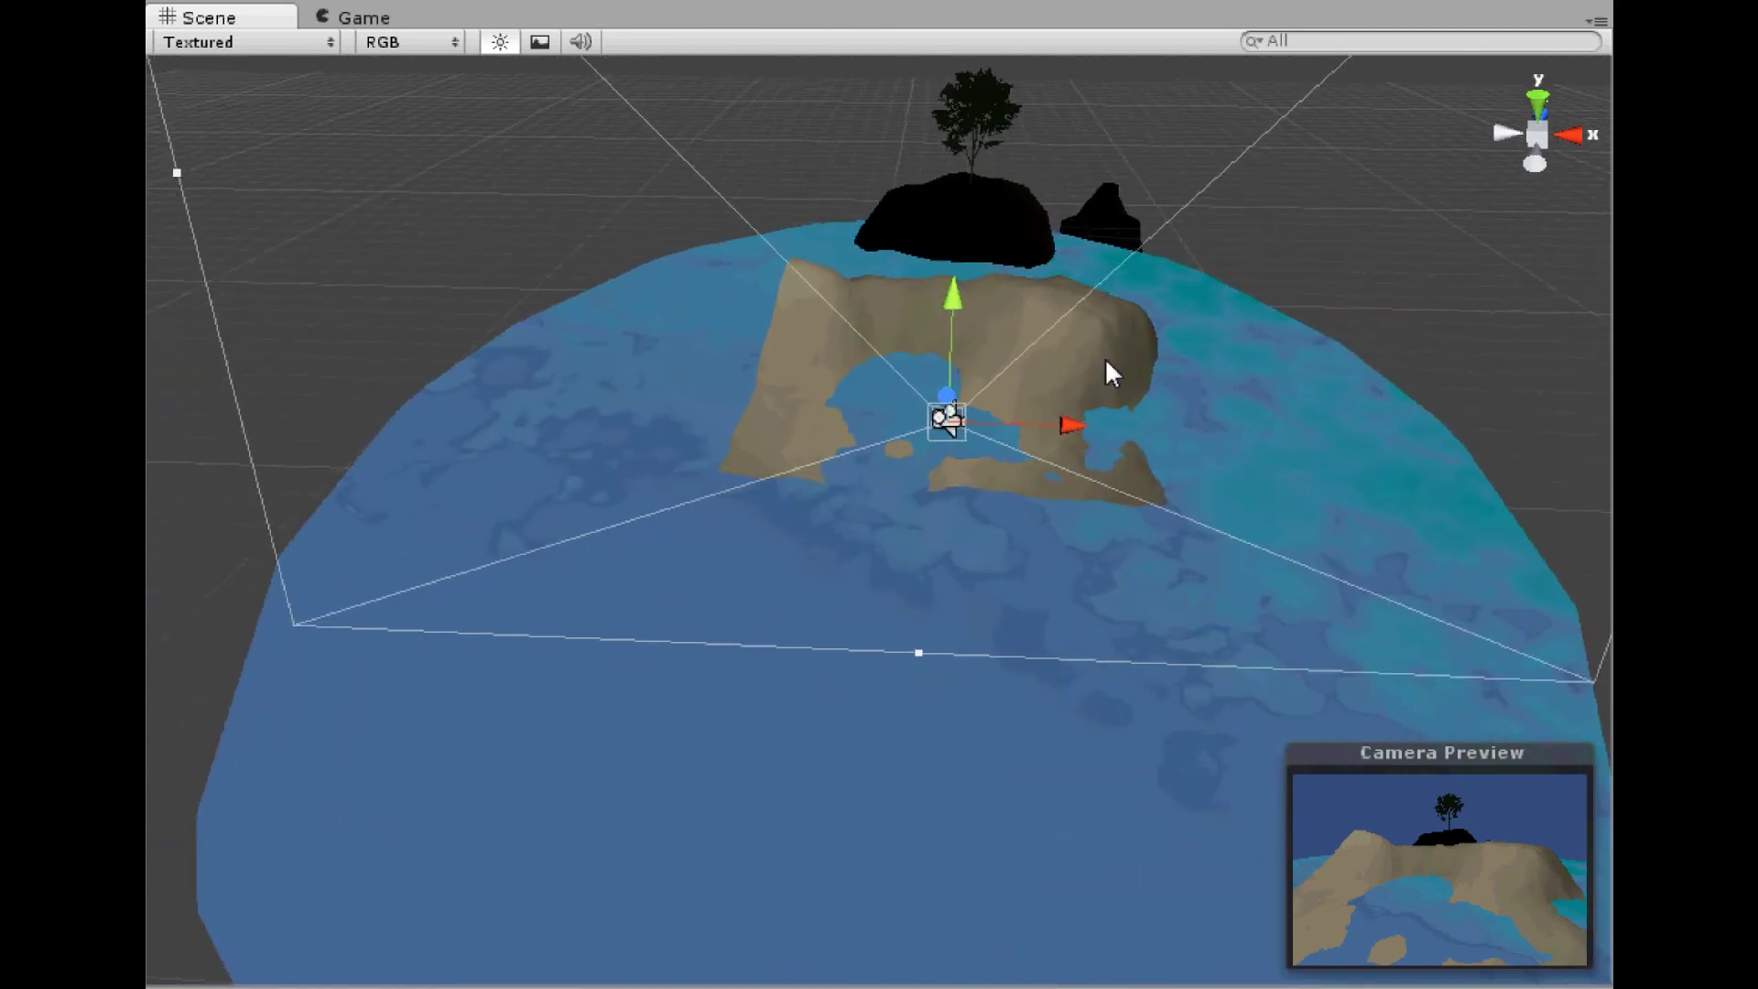
alt+drag(1100, 359, 1422, 375)
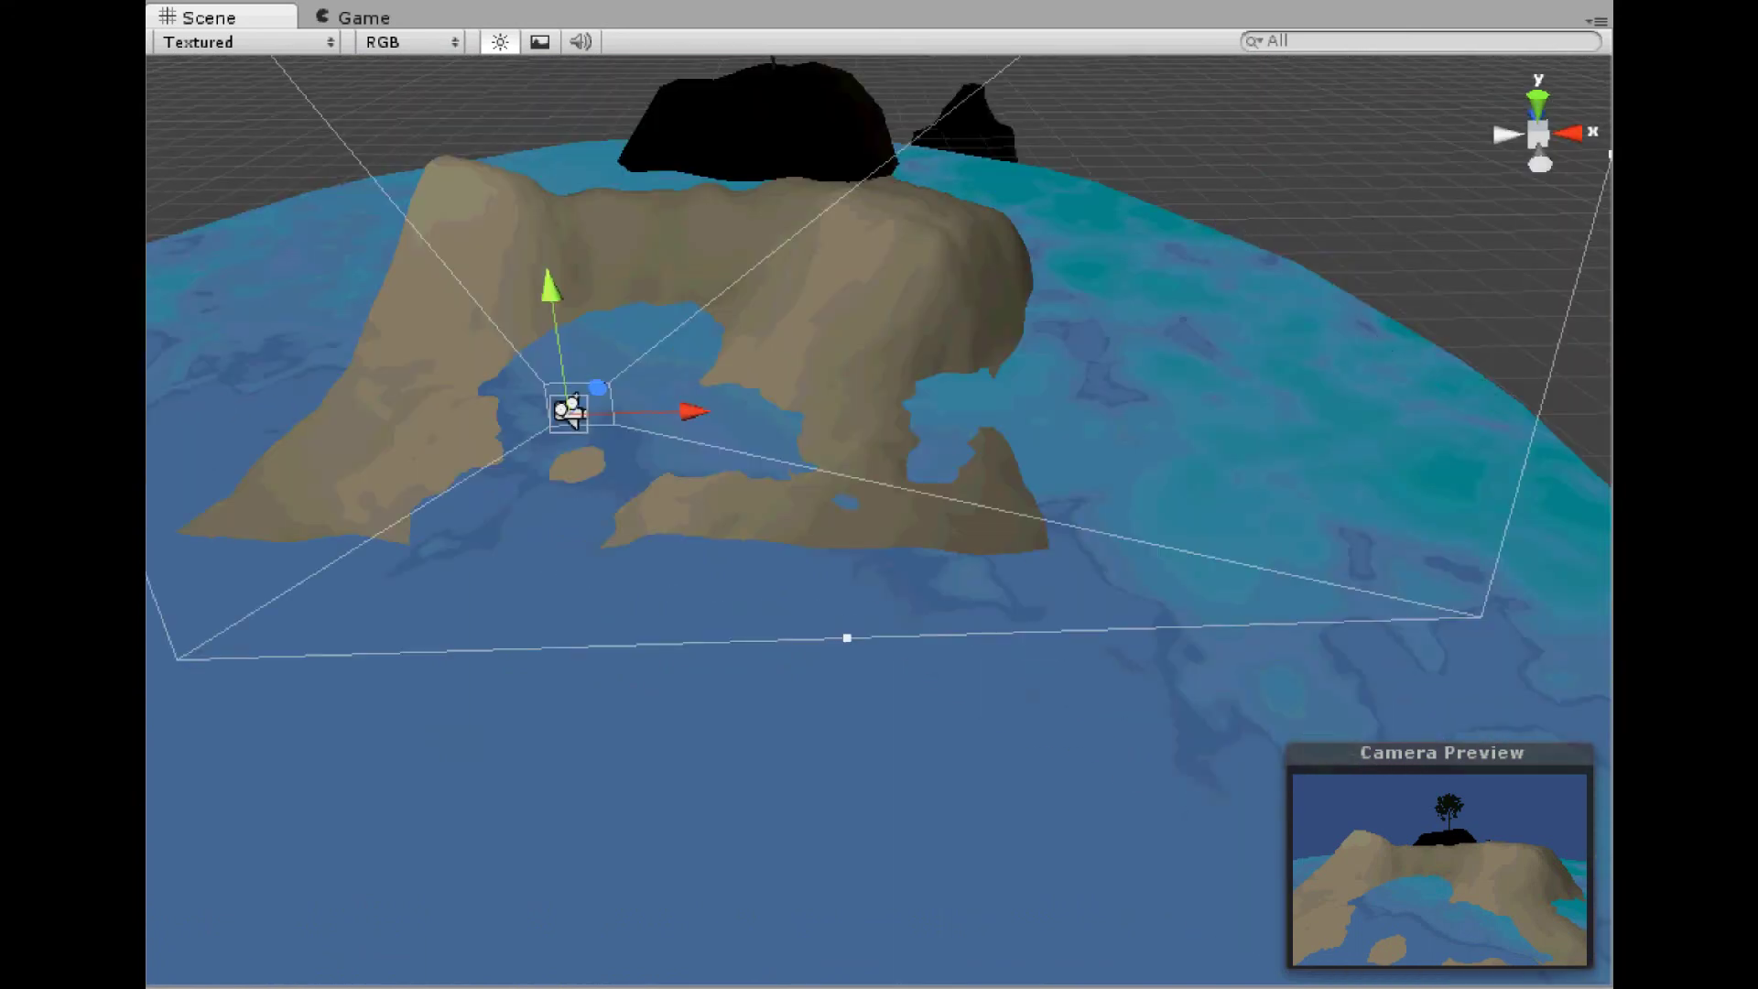
Examine the complete island scene from the side and from far away, including the point light and the water's extent.
alt+drag(1278, 263, 1159, 195)
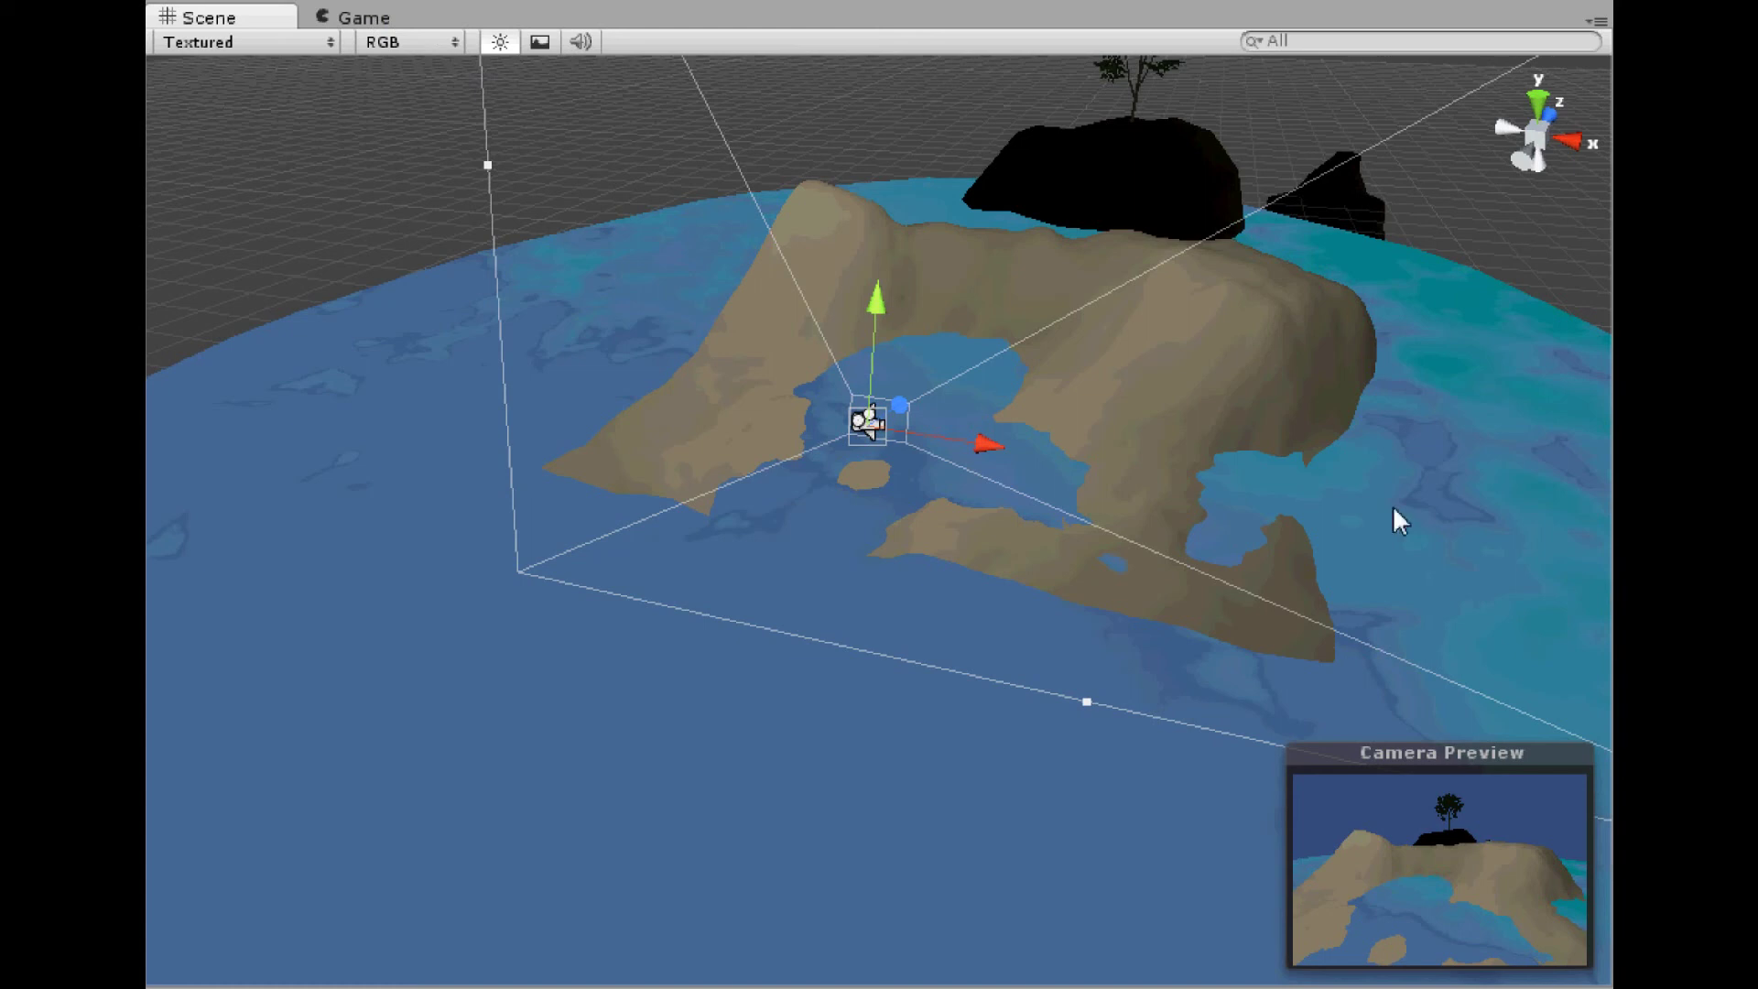
right_drag(1393, 507, 1240, 508)
scroll(1240, 508, down, 5)
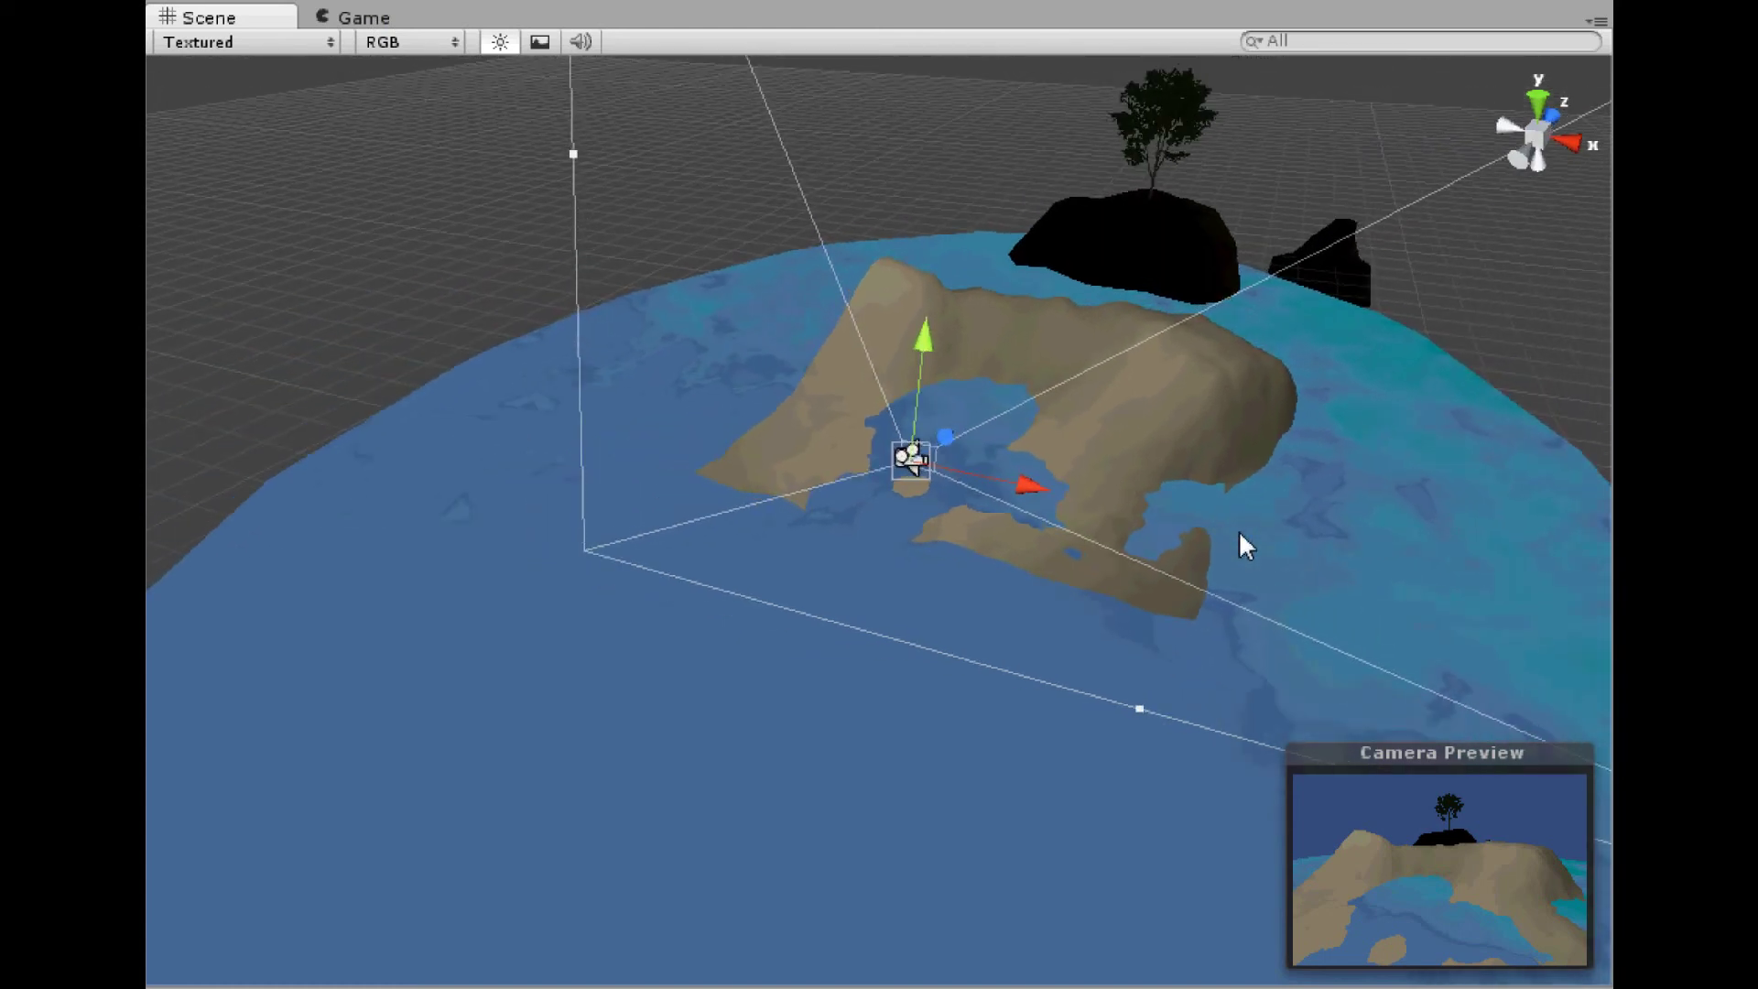
right_drag(1373, 410, 1354, 425)
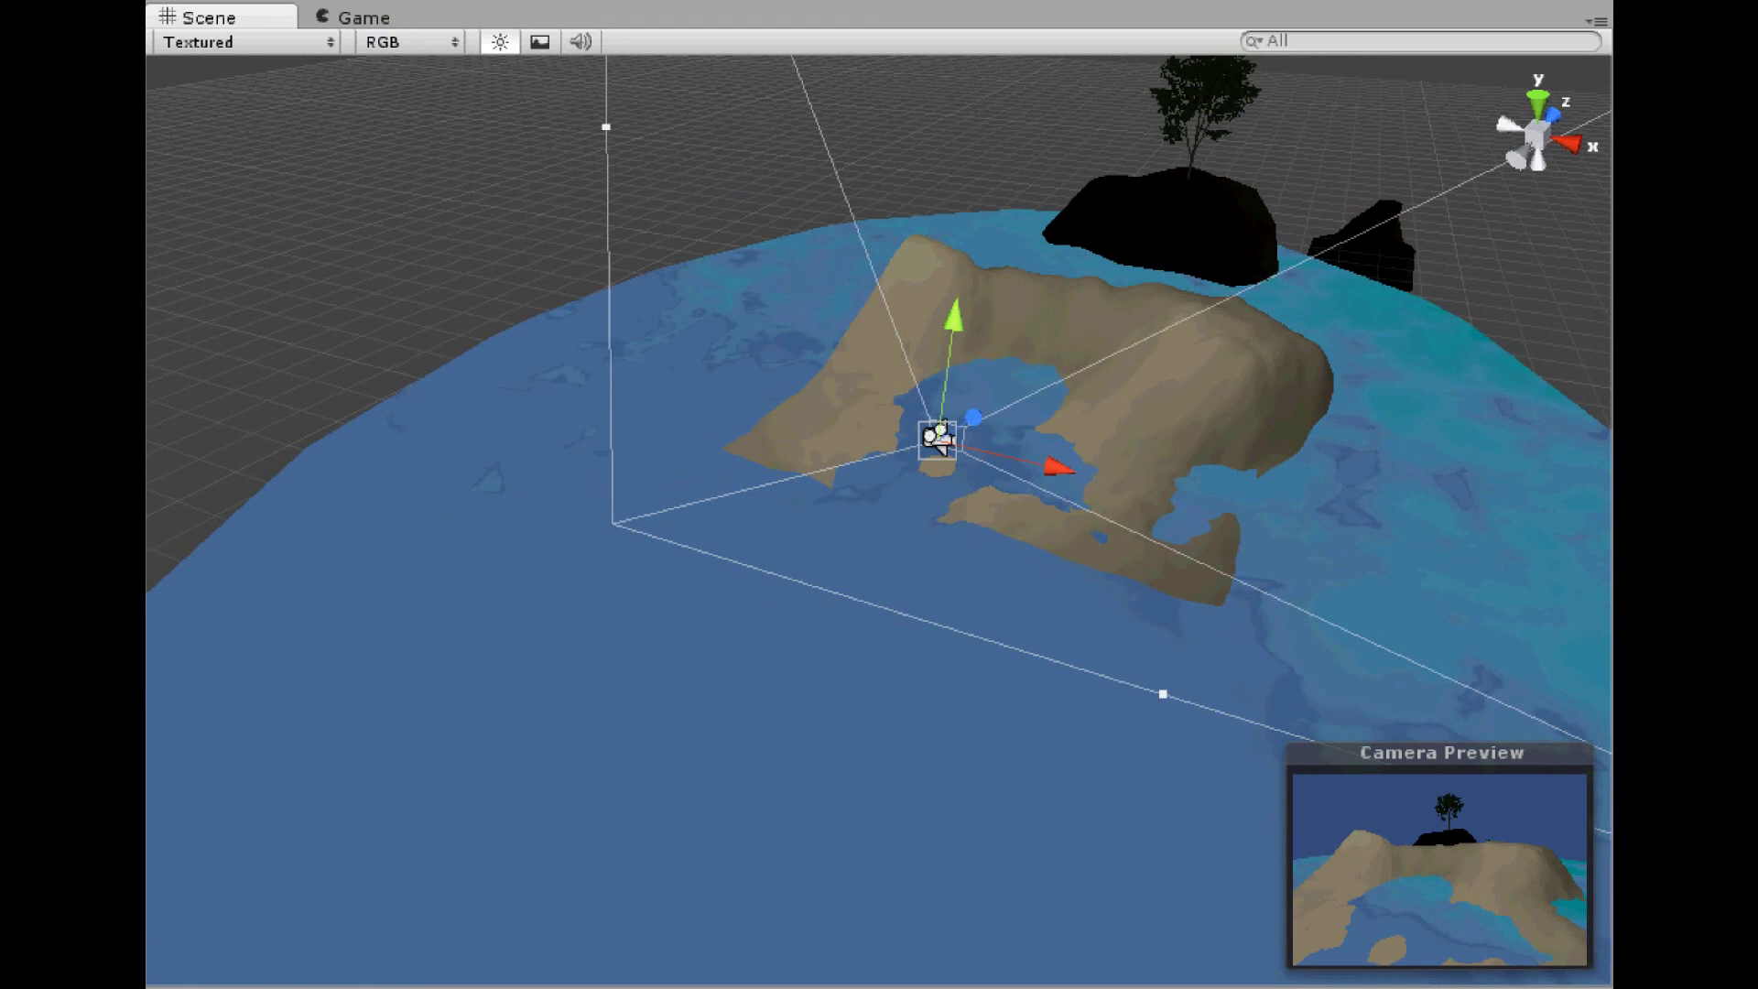
right_drag(1417, 165, 1319, 337)
scroll(1443, 117, down, 15)
scroll(1044, 312, up, 10)
key(a)
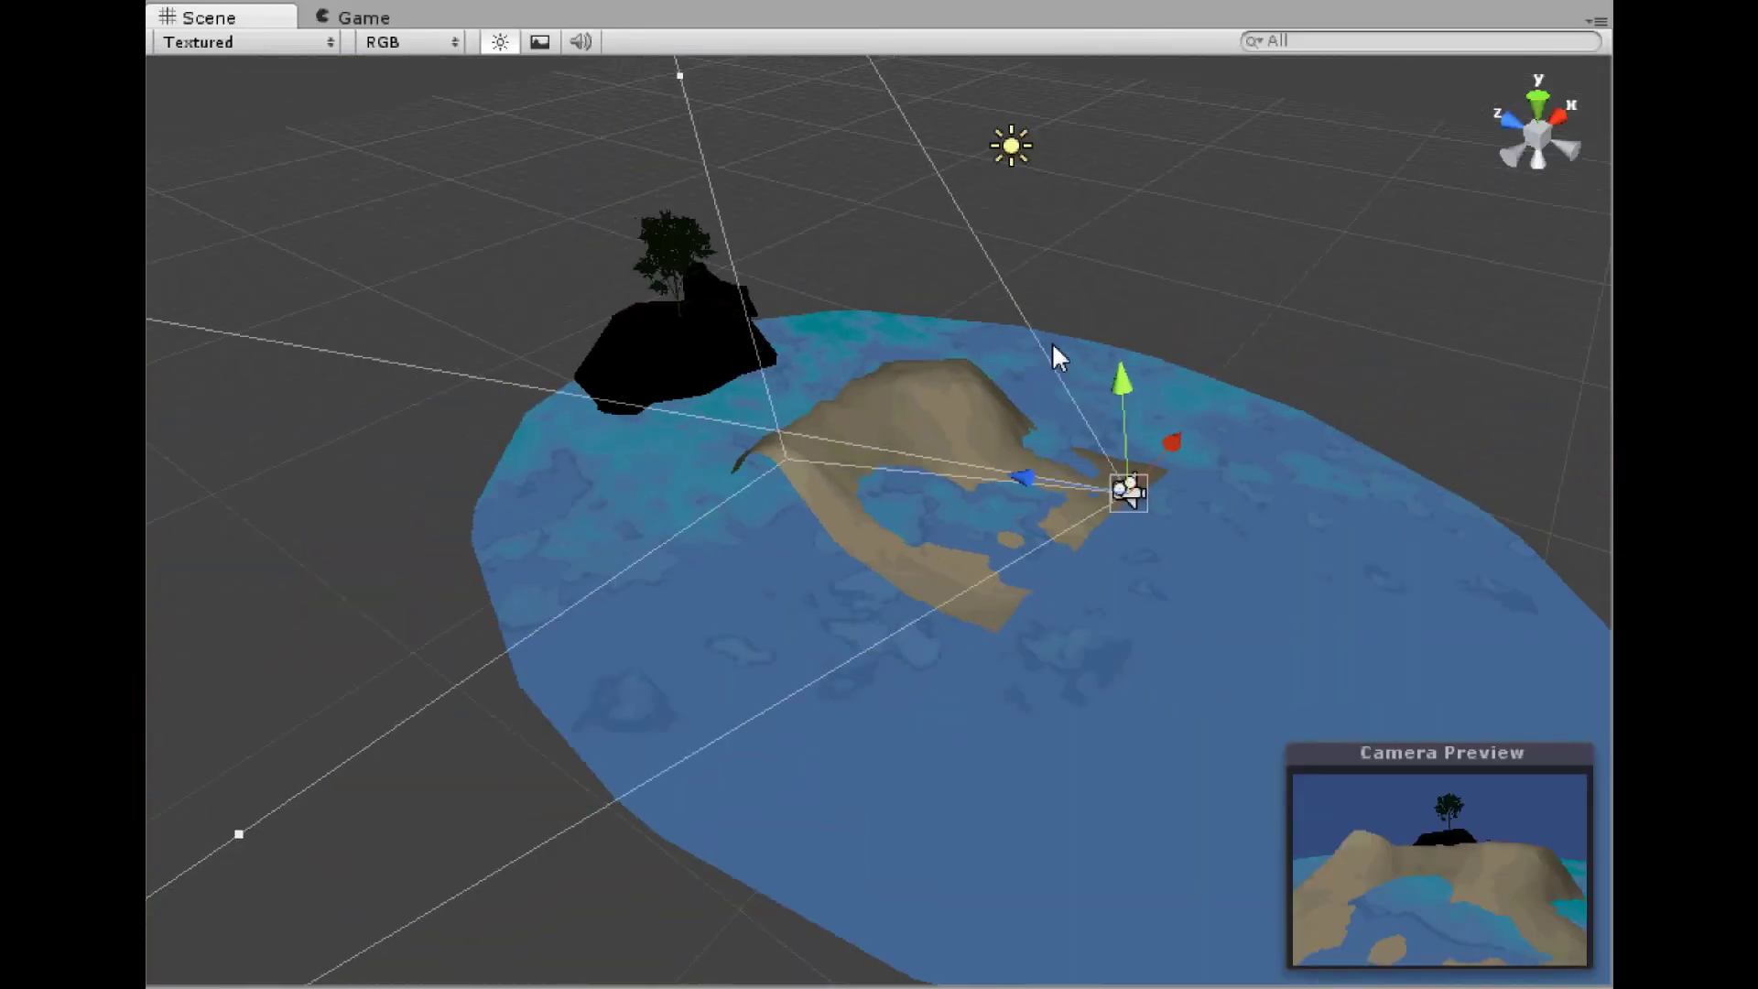
right_drag(1051, 342, 1184, 326)
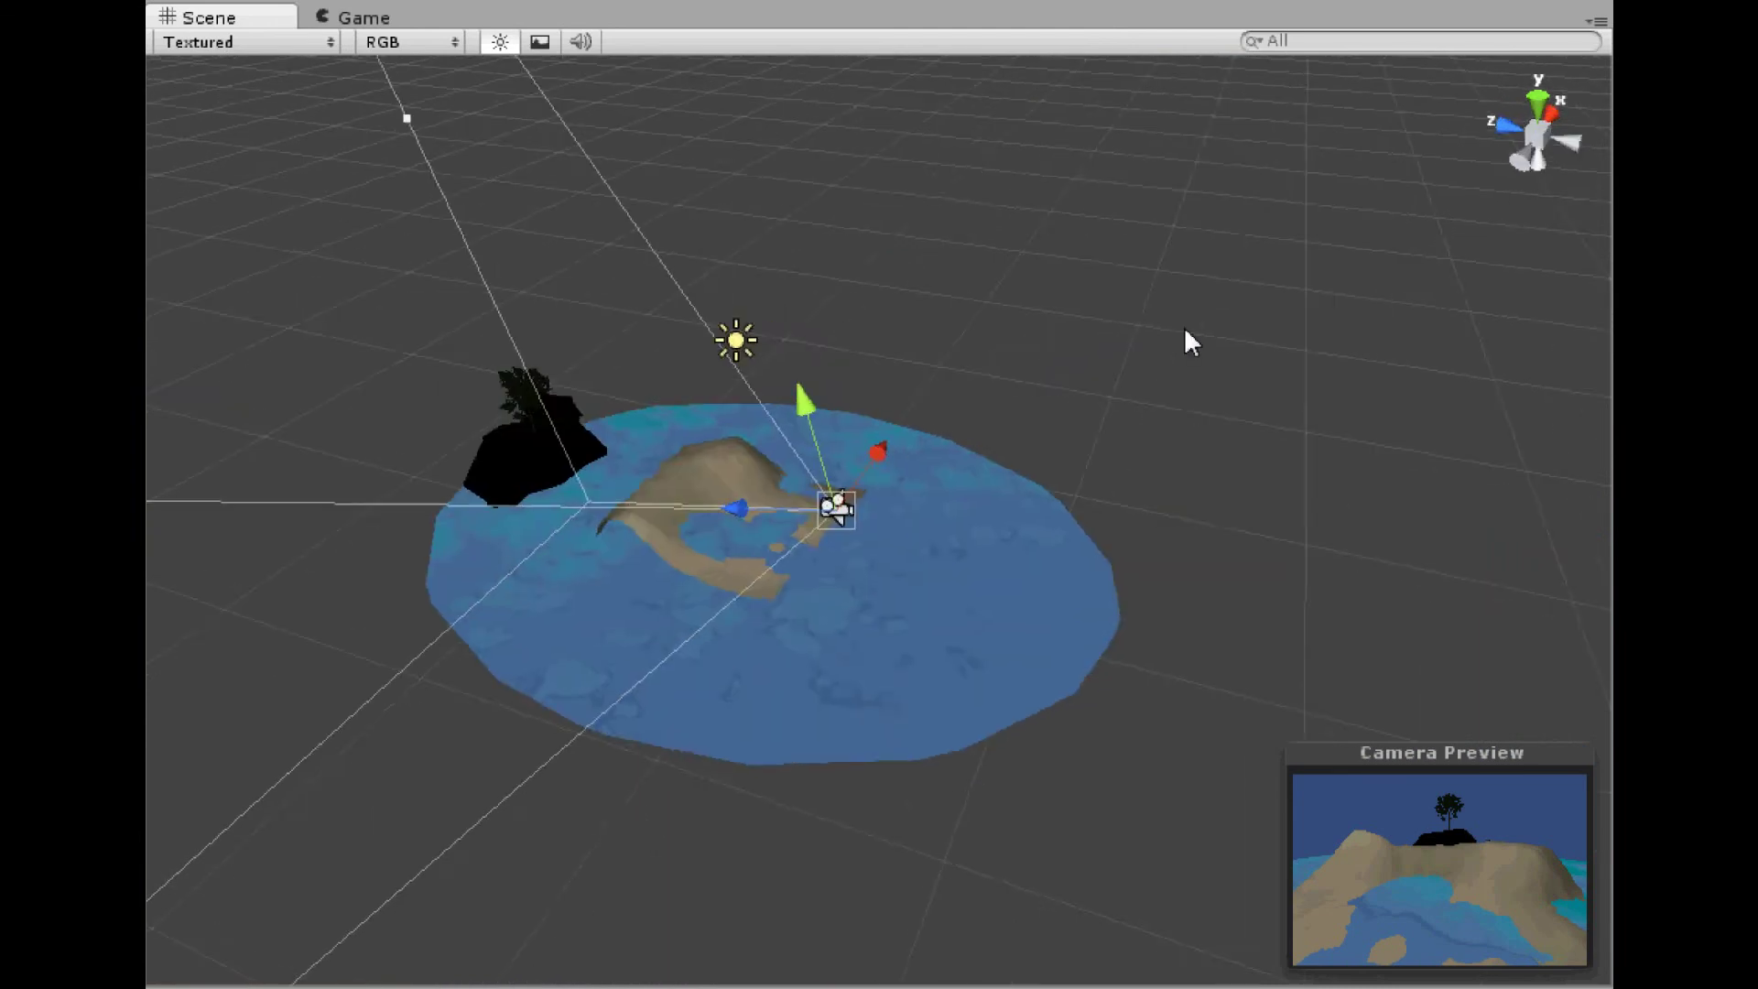
scroll(1108, 324, down, 10)
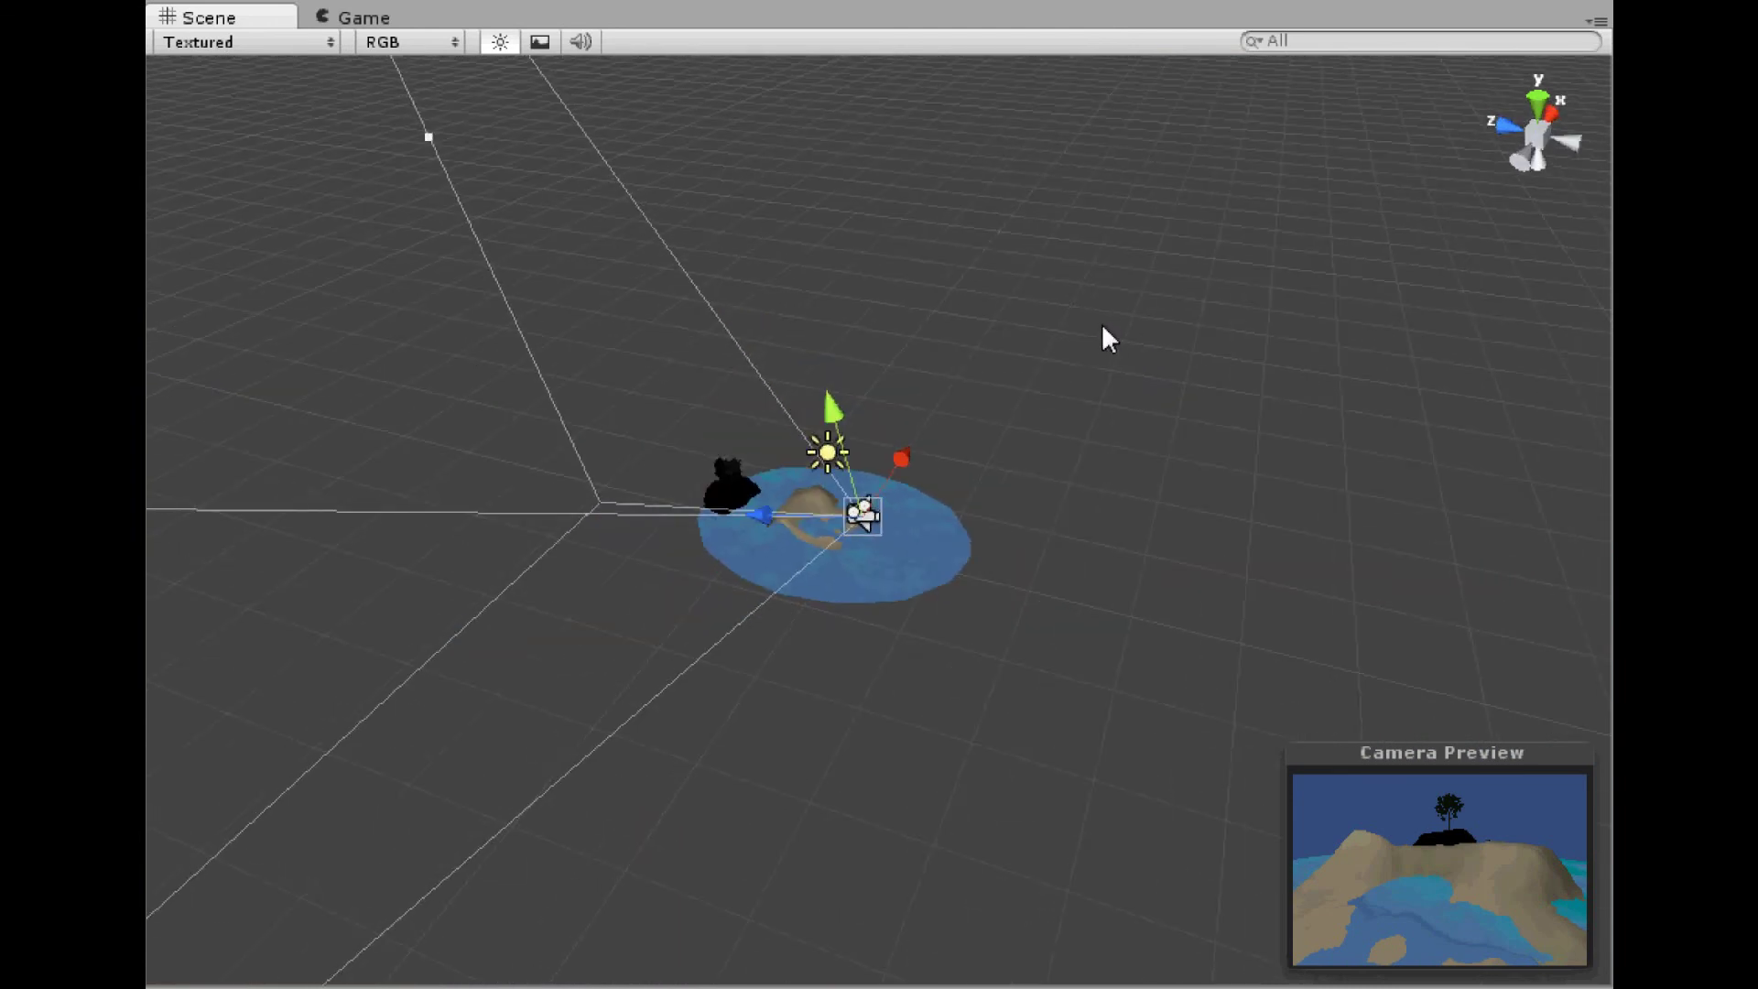